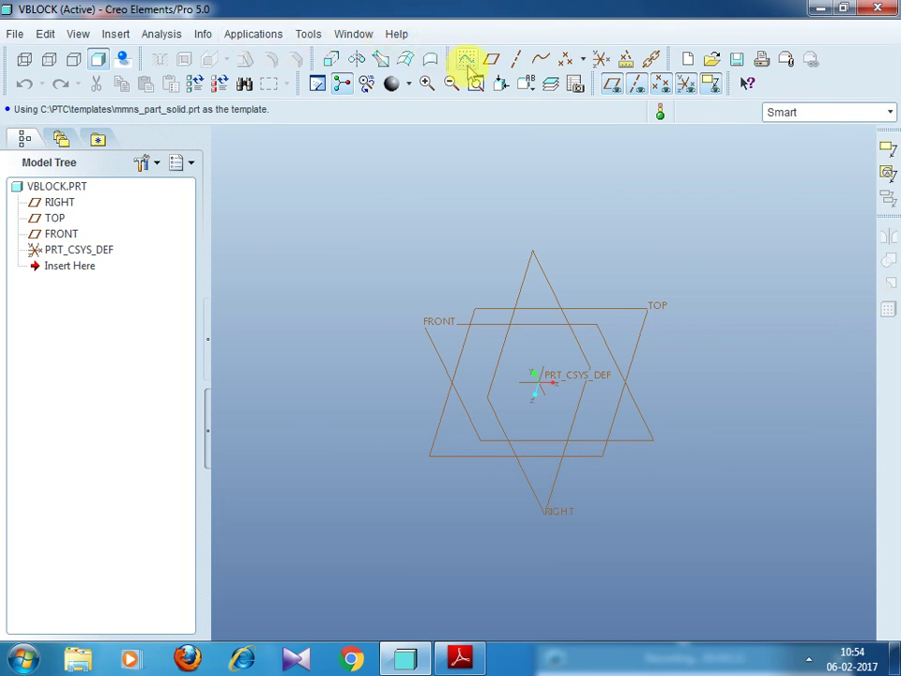
pyautogui.click(118, 35)
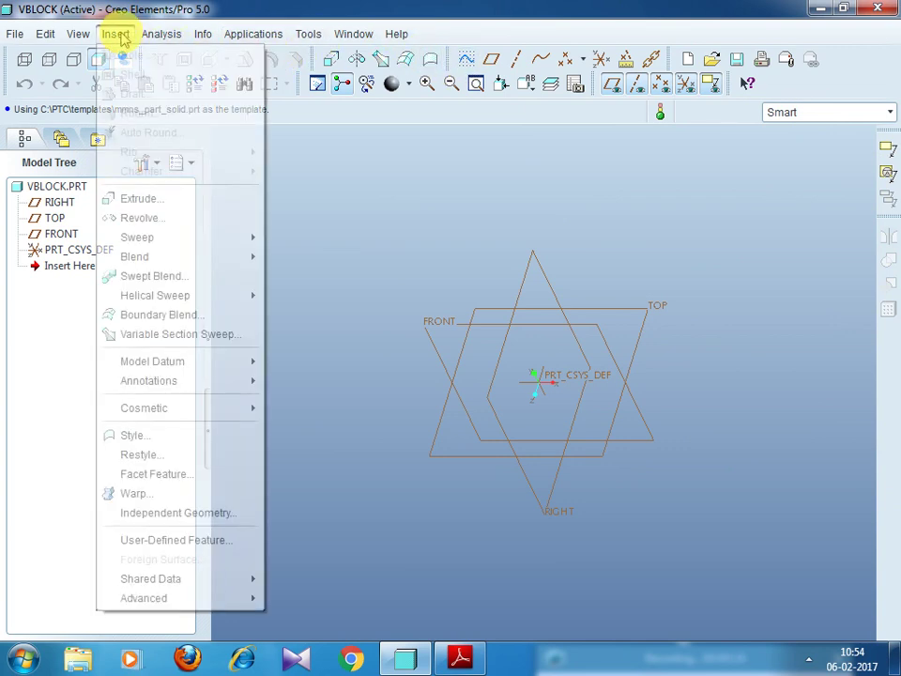
pyautogui.click(308, 33)
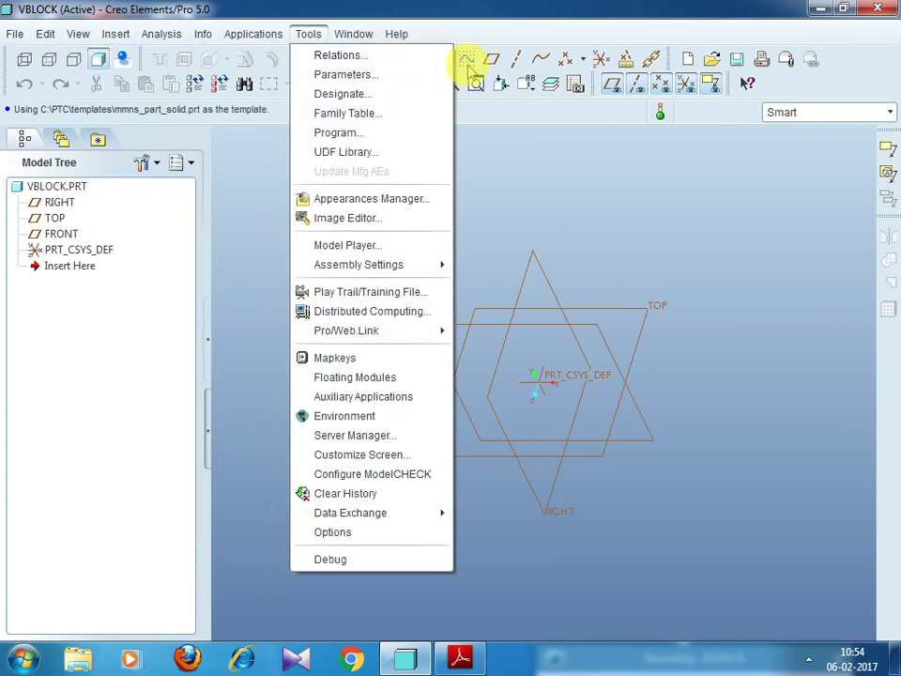
pyautogui.click(465, 58)
# - Start a new sketch on the FRONT datum plane with the default orientation
pyautogui.click(465, 60)
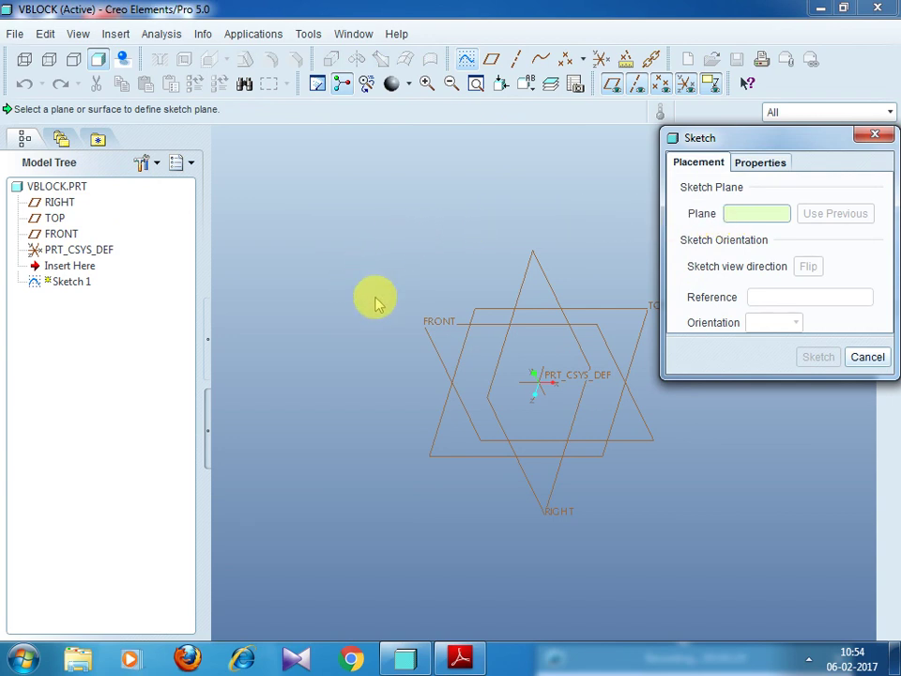
pyautogui.click(427, 324)
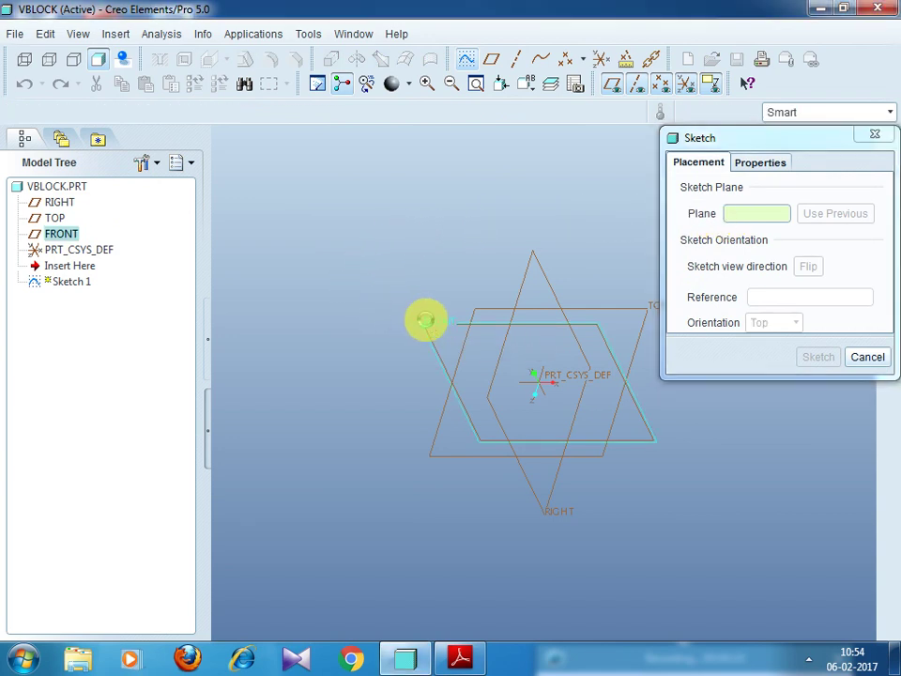
pyautogui.click(813, 358)
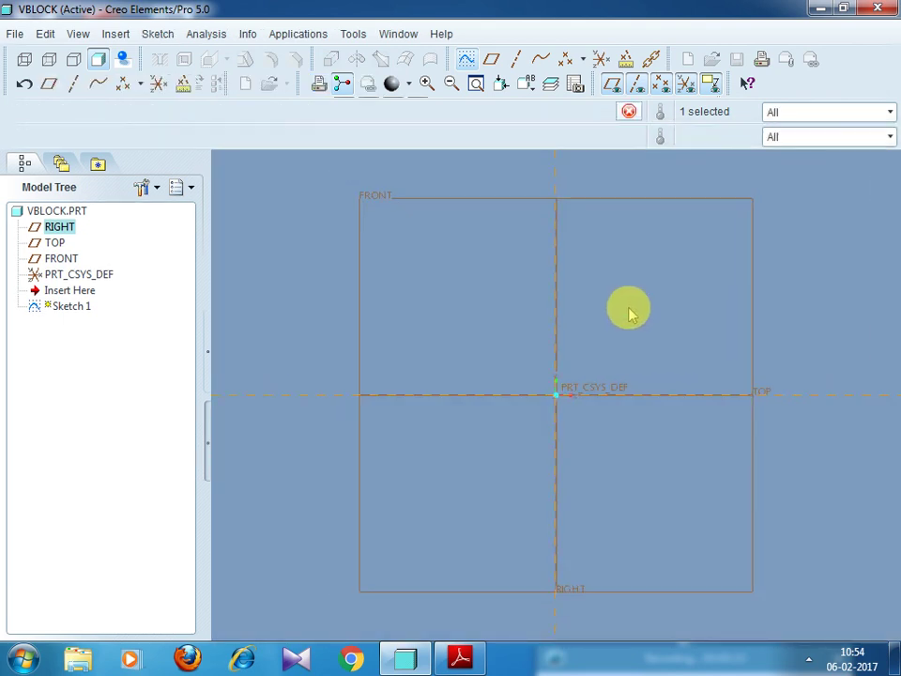
# - Draw a vertical and a horizontal centerline along the RIGHT and TOP references, crossing at the origin
pyautogui.scroll(-3, 482, 361)
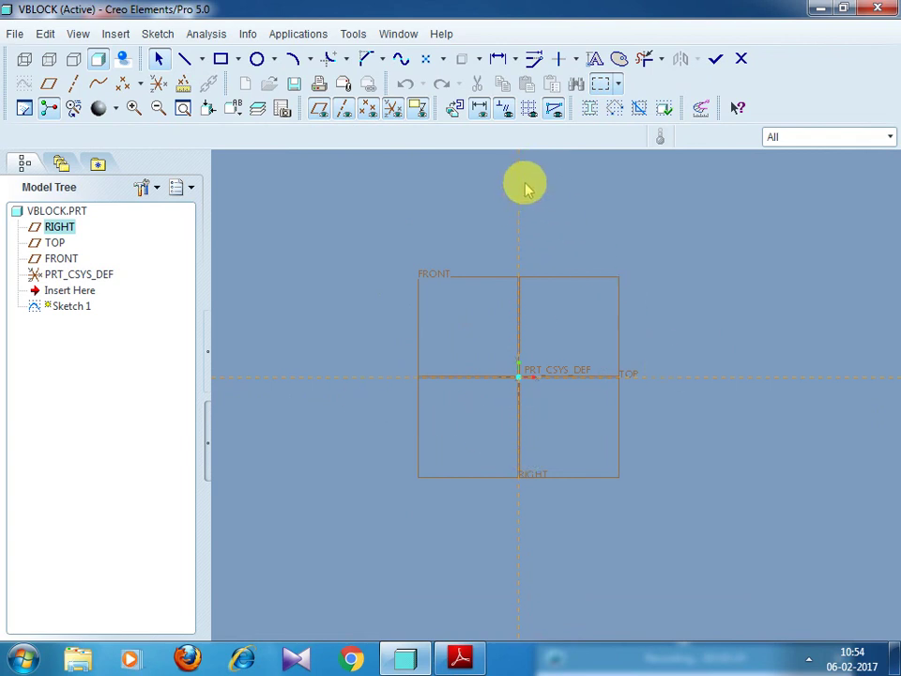
pyautogui.click(356, 374)
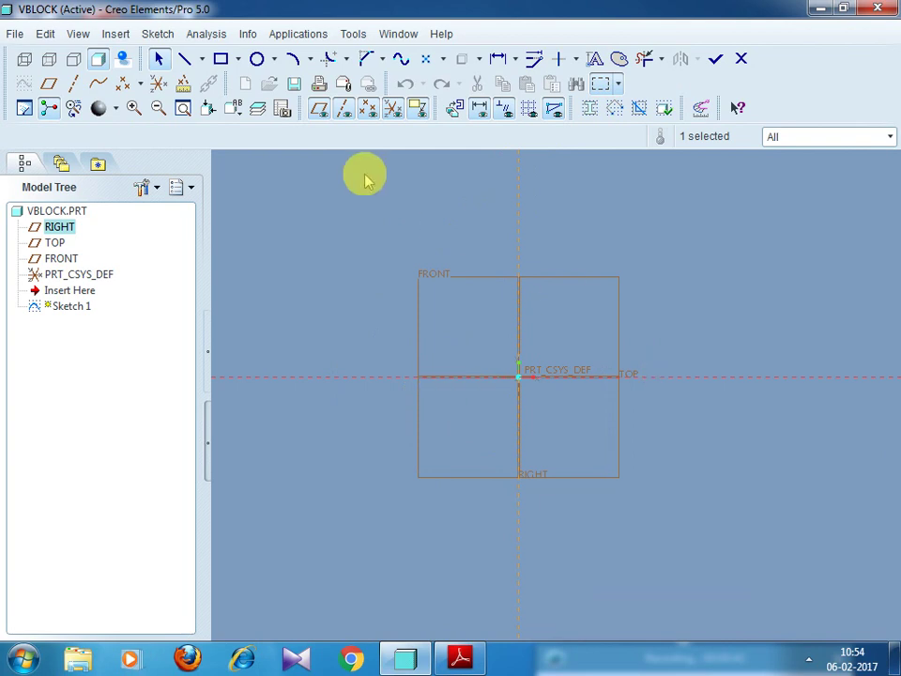
pyautogui.click(200, 60)
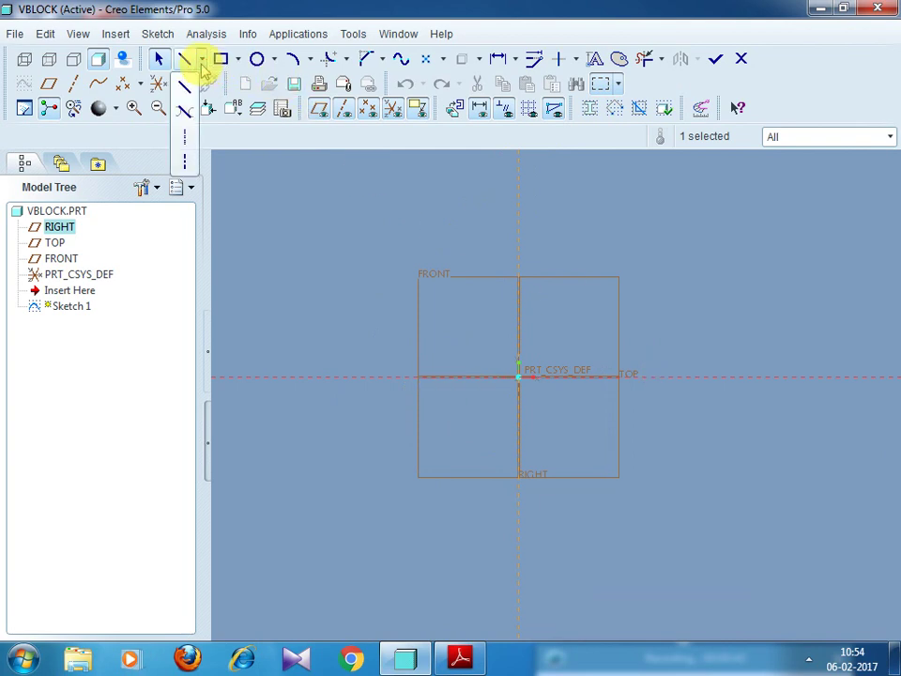
pyautogui.click(187, 137)
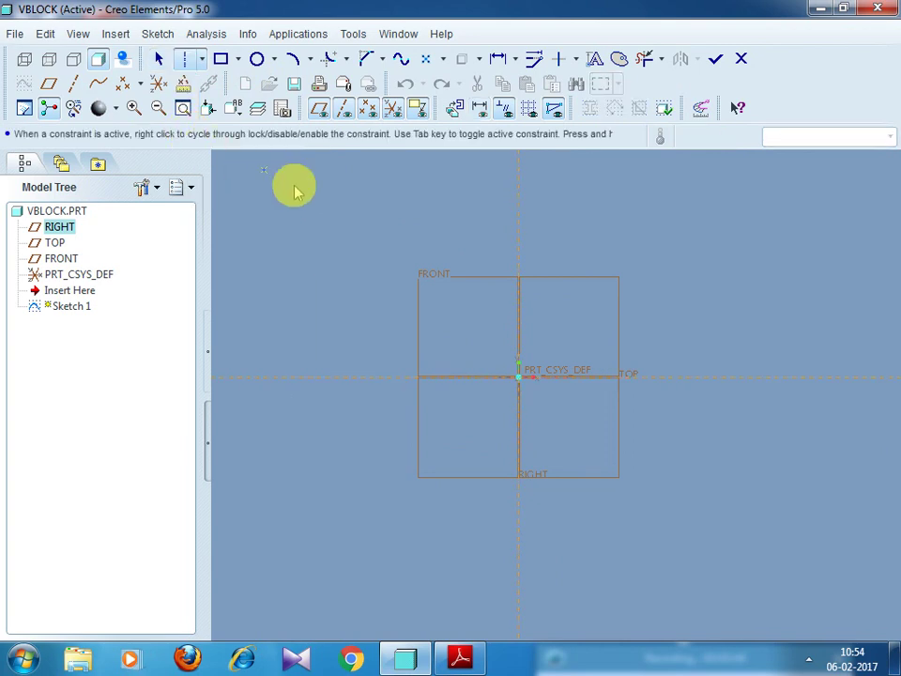
pyautogui.click(521, 218)
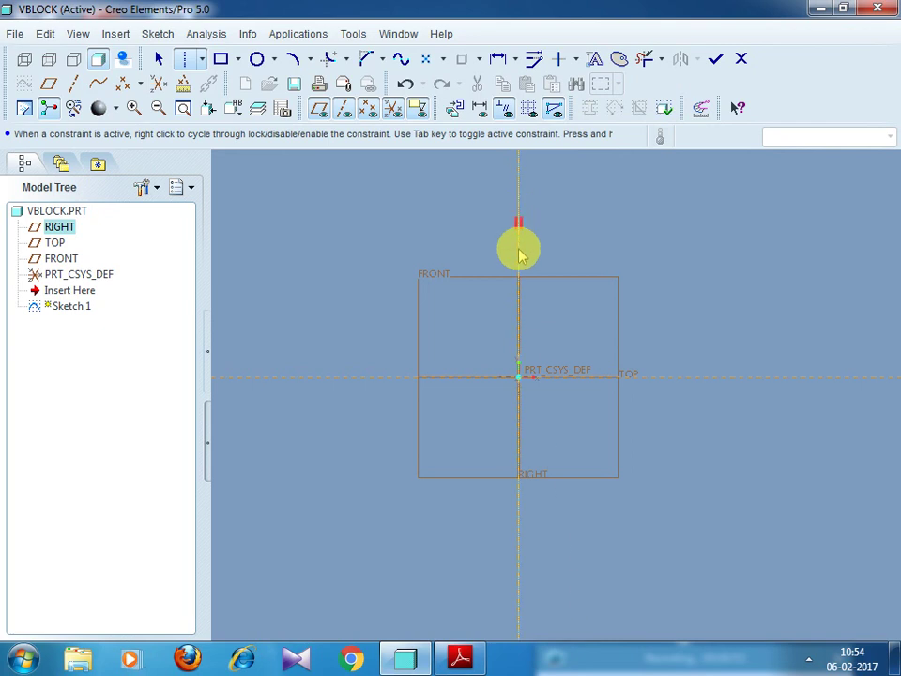
pyautogui.click(521, 253)
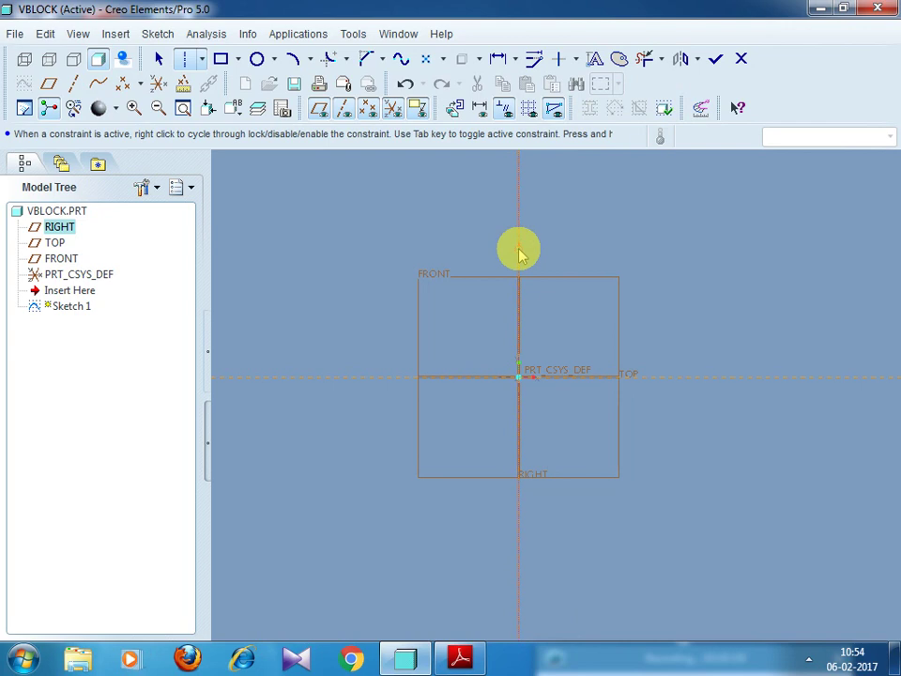
pyautogui.click(383, 380)
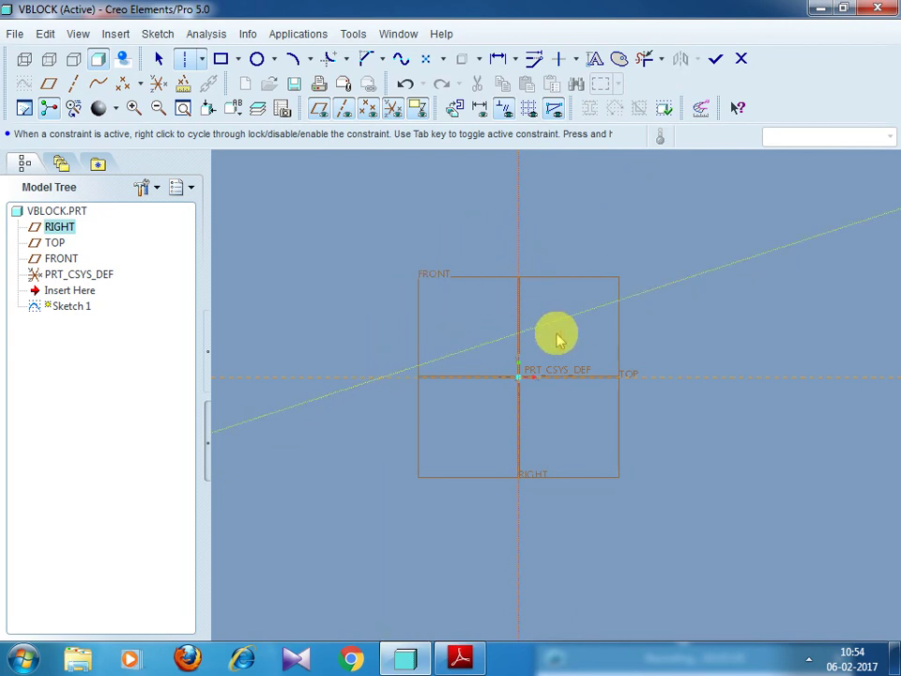
pyautogui.click(676, 381)
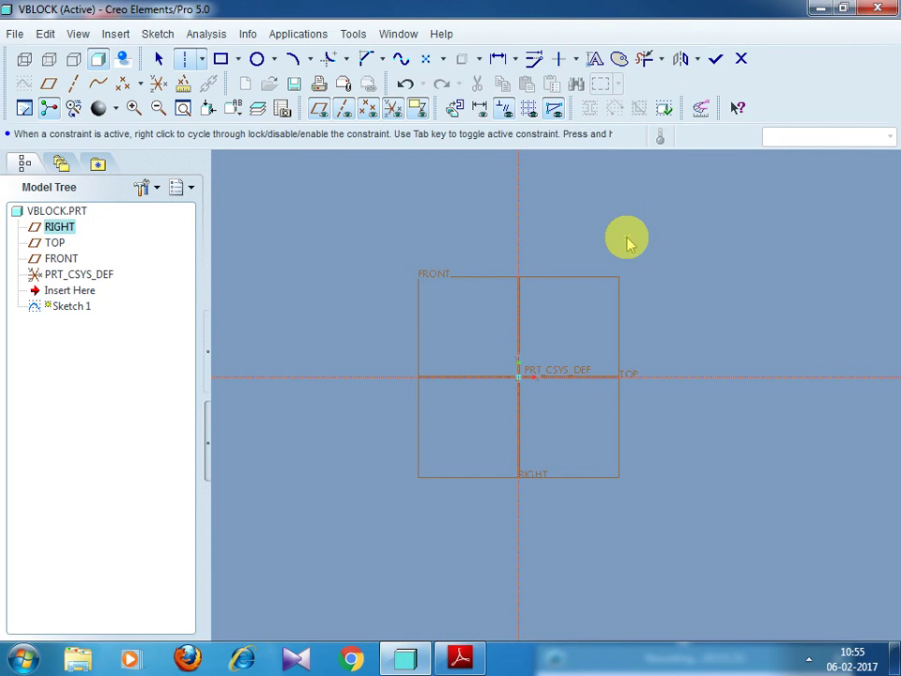
pyautogui.middleClick(629, 242)
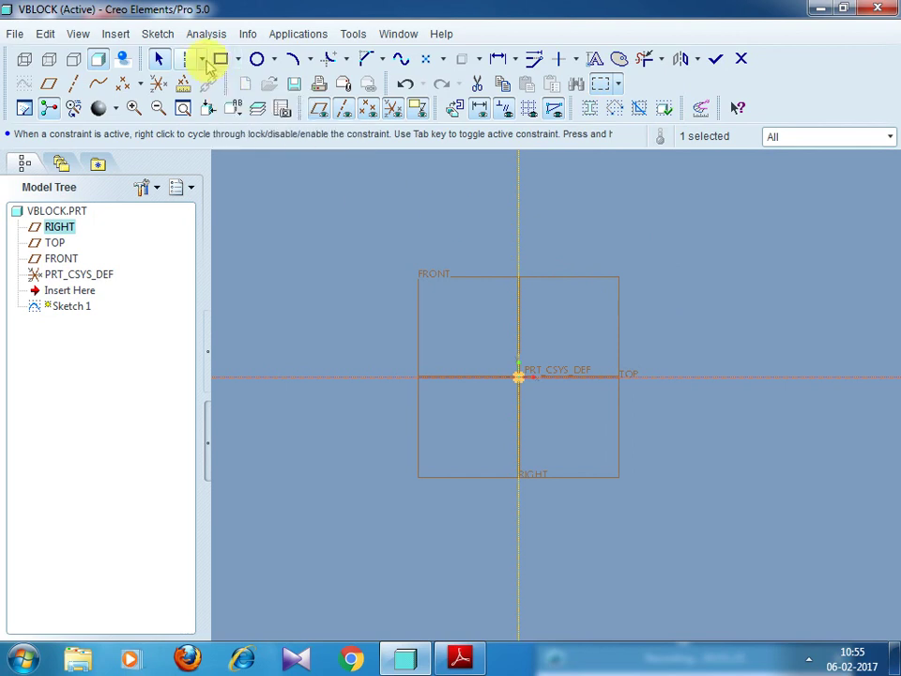
# - Switch to Adobe Reader to examine the V-block drawing's shape and dimensions, and return to the Creo sketch
pyautogui.click(201, 58)
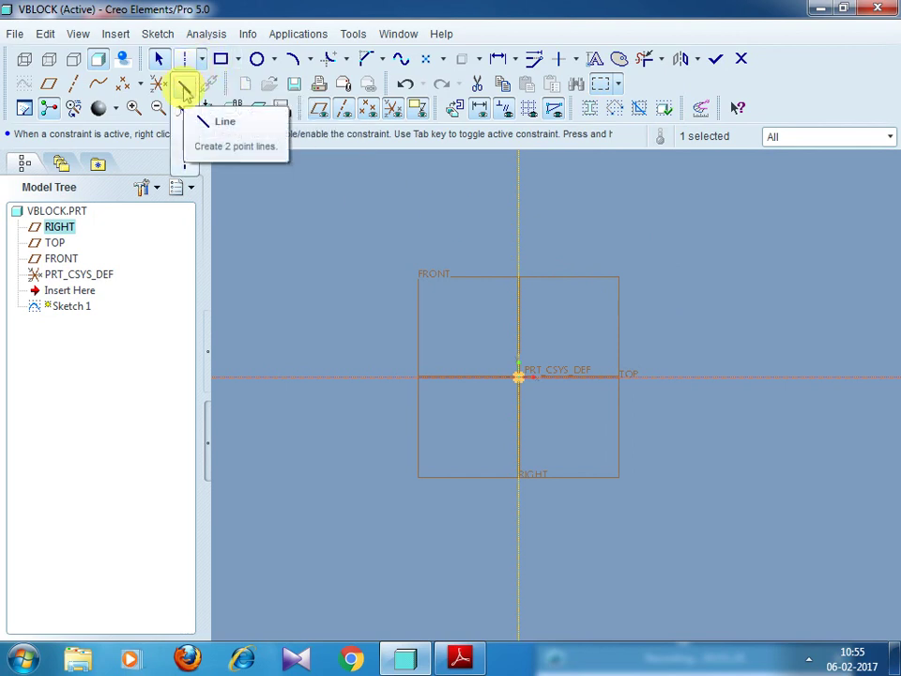
pyautogui.click(425, 539)
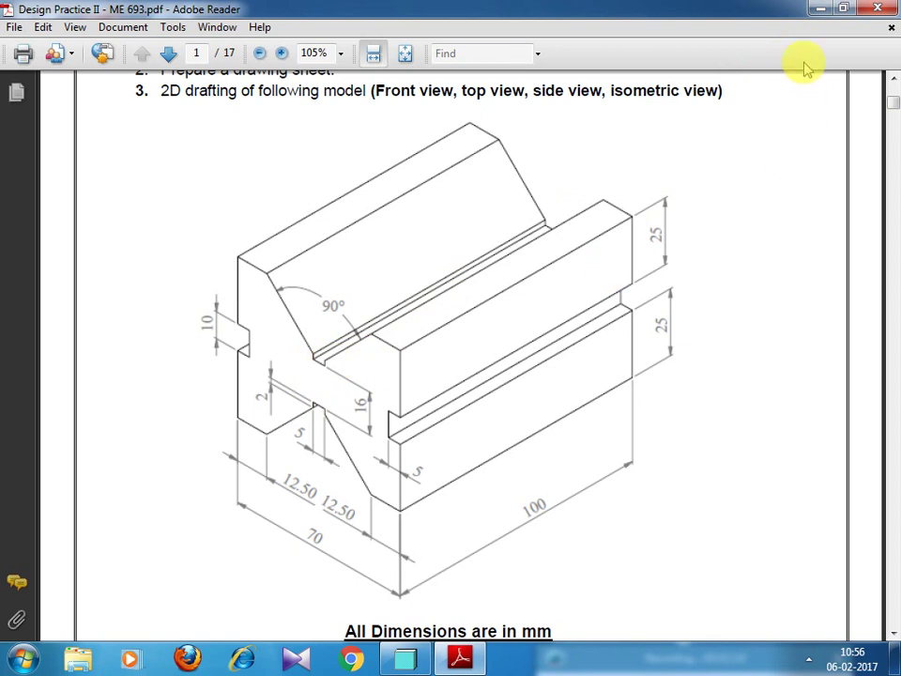
pyautogui.click(820, 9)
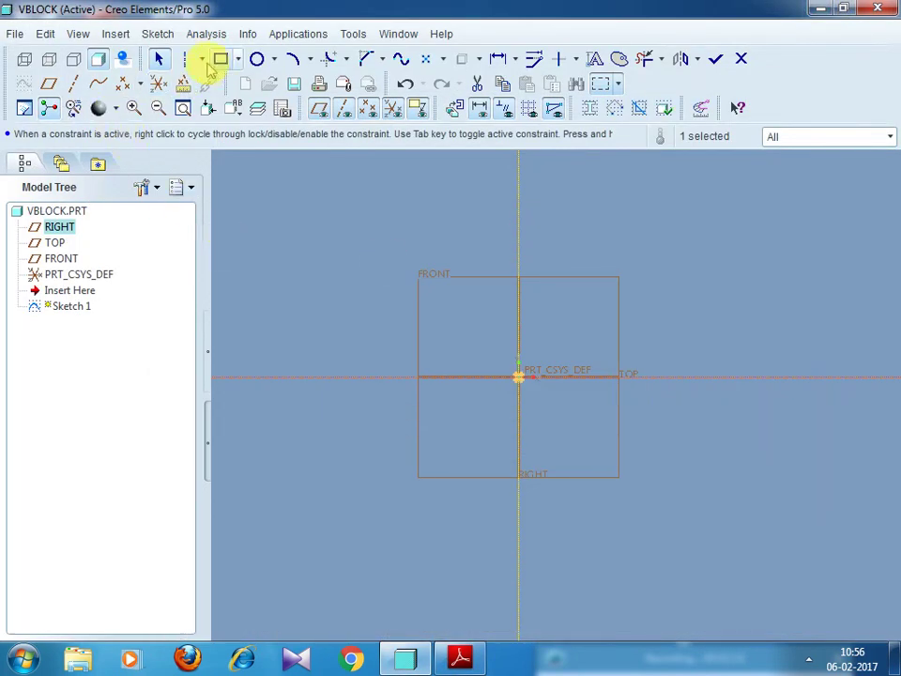
# - Sketch a horizontal line about 68 mm long from the vertical centerline, about 88 mm above the horizontal one, and spread out its dimensions
pyautogui.click(201, 59)
pyautogui.click(186, 83)
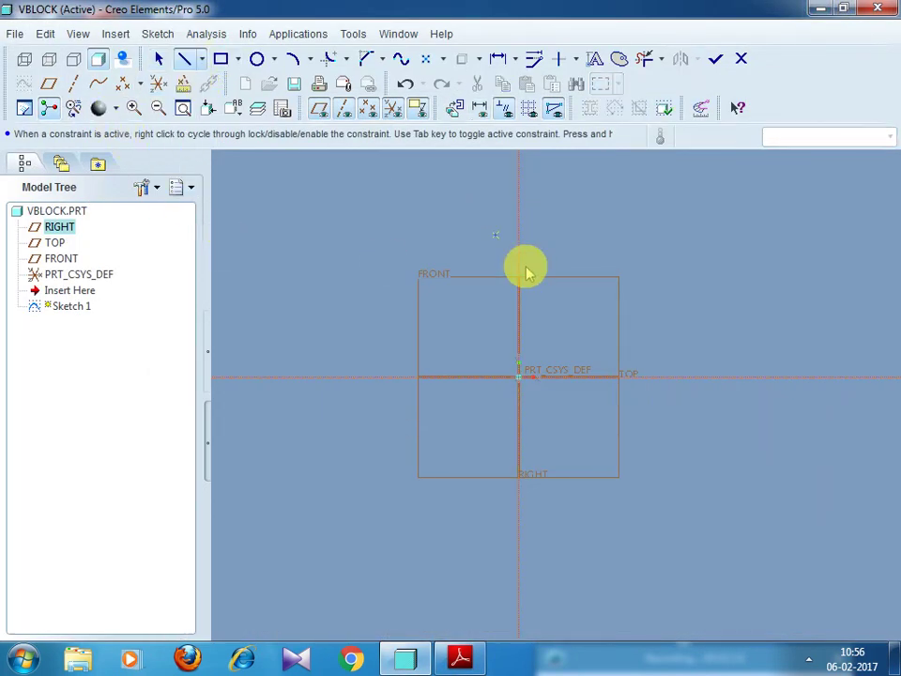
pyautogui.click(520, 343)
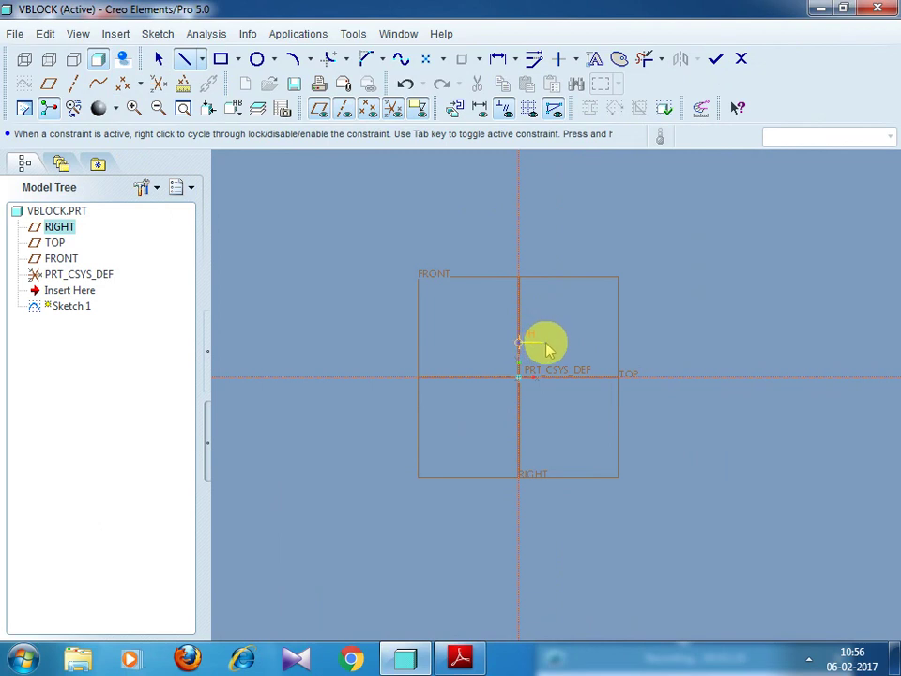
pyautogui.click(545, 343)
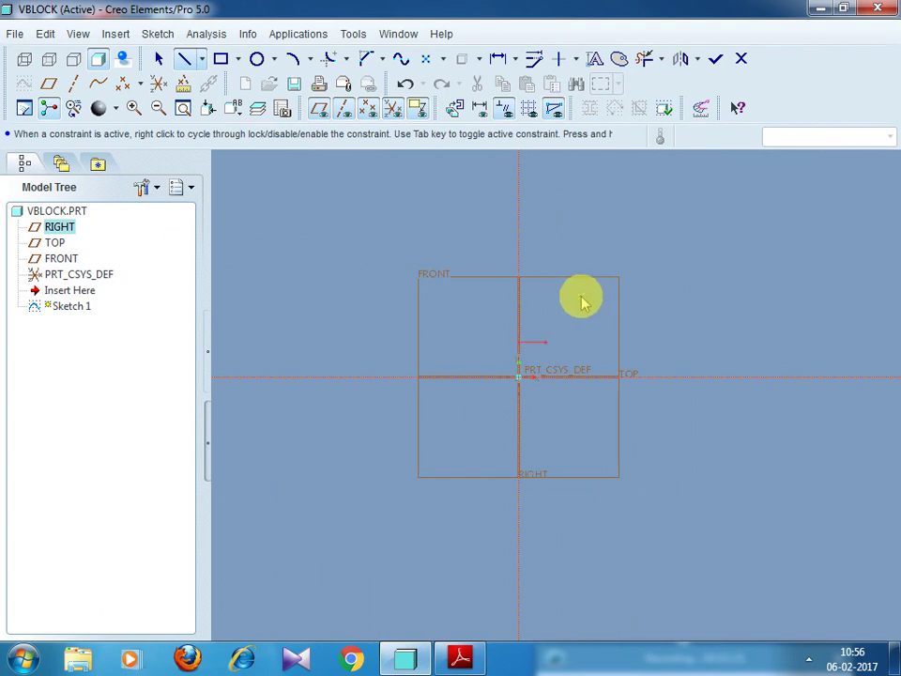
pyautogui.middleClick(577, 308)
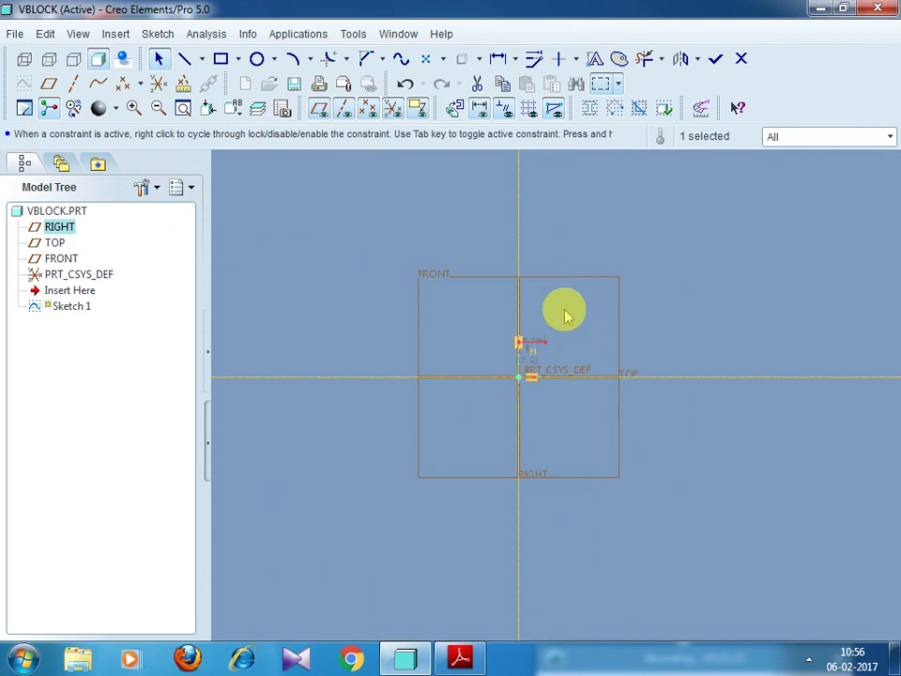
pyautogui.scroll(-3, 549, 331)
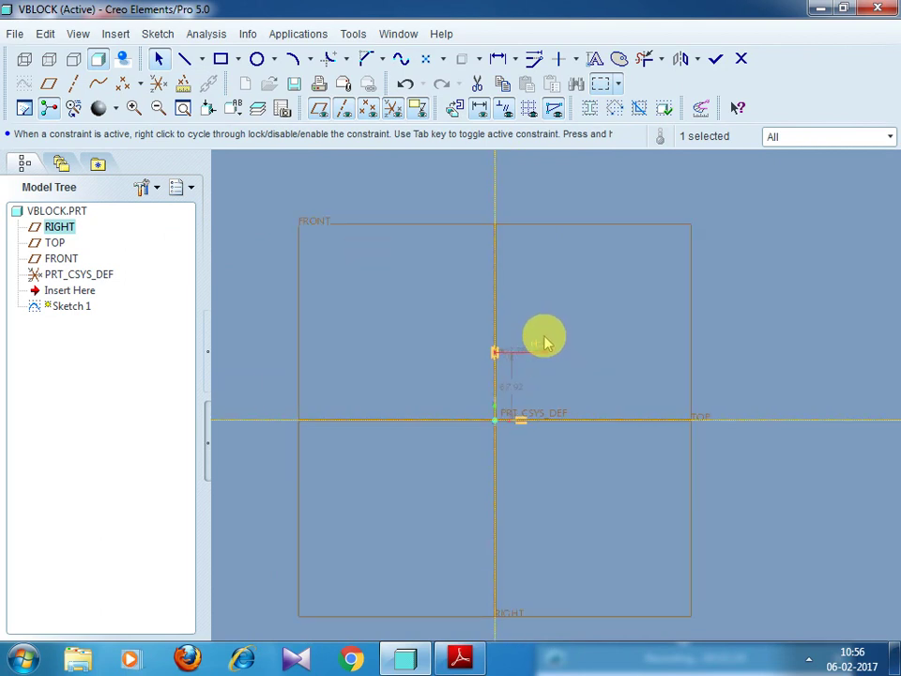
pyautogui.moveTo(508, 385)
pyautogui.mouseDown()
pyautogui.moveTo(622, 376)
pyautogui.moveTo(523, 364)
pyautogui.moveTo(522, 297)
pyautogui.moveTo(530, 329)
pyautogui.mouseUp()
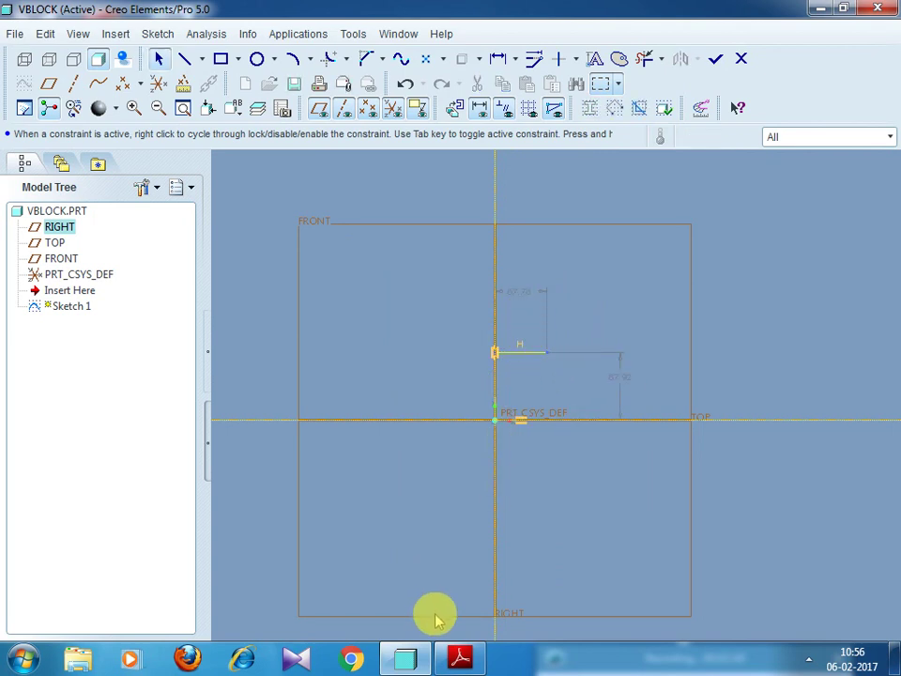
# - Check the small centre groove's width and the spacing between the two grooves on the V-block drawing in Adobe Reader
pyautogui.click(456, 487)
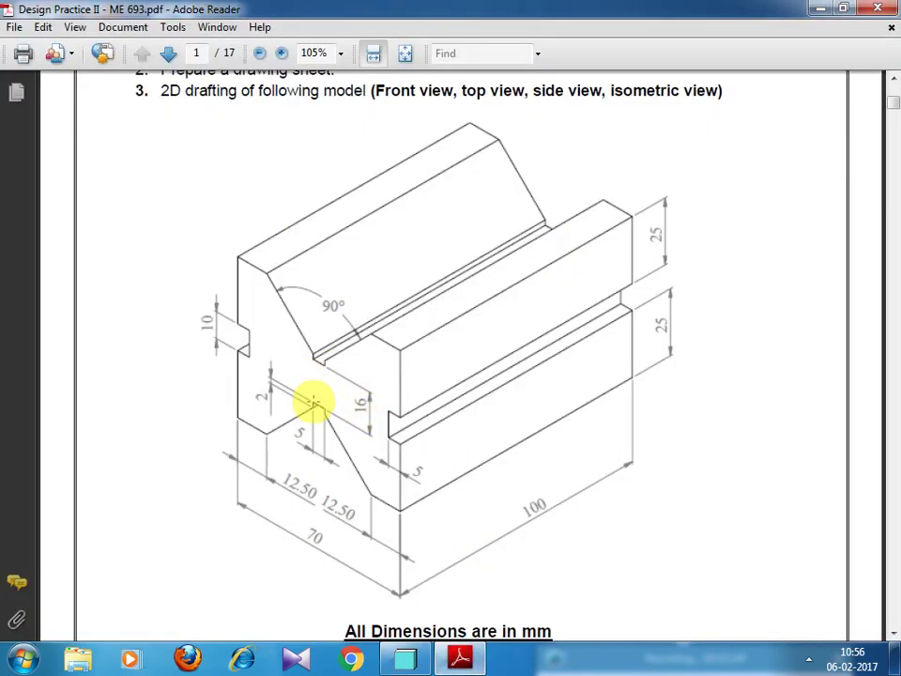
pyautogui.click(821, 10)
pyautogui.doubleClick(516, 297)
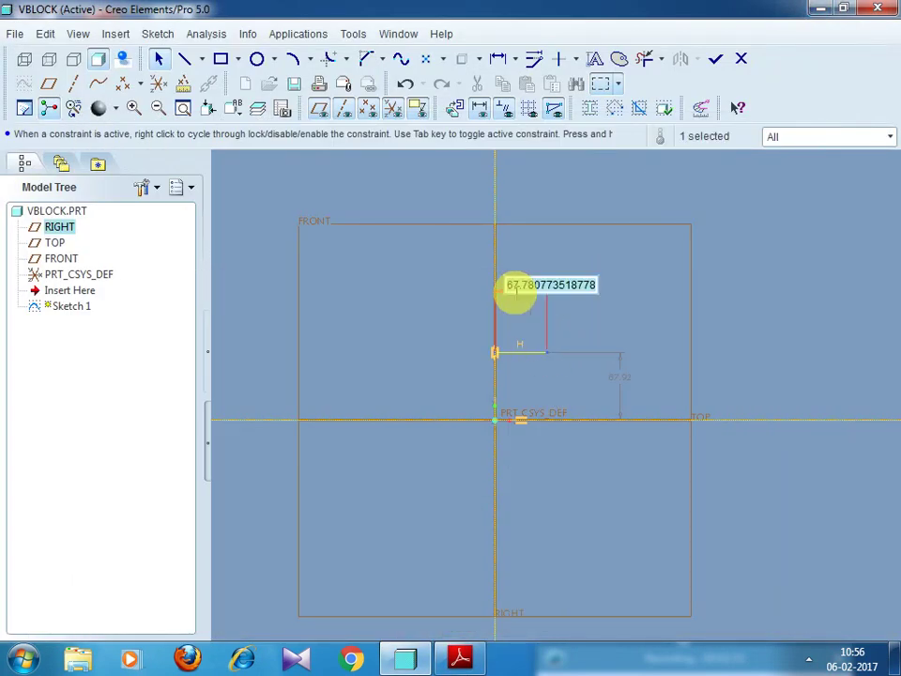
pyautogui.click(460, 657)
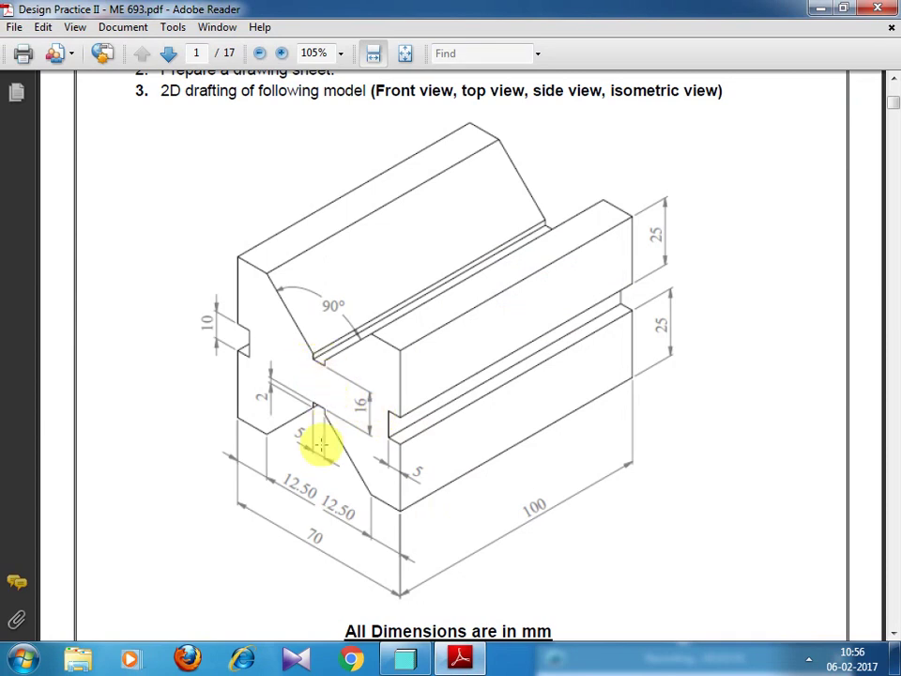
pyautogui.click(831, 10)
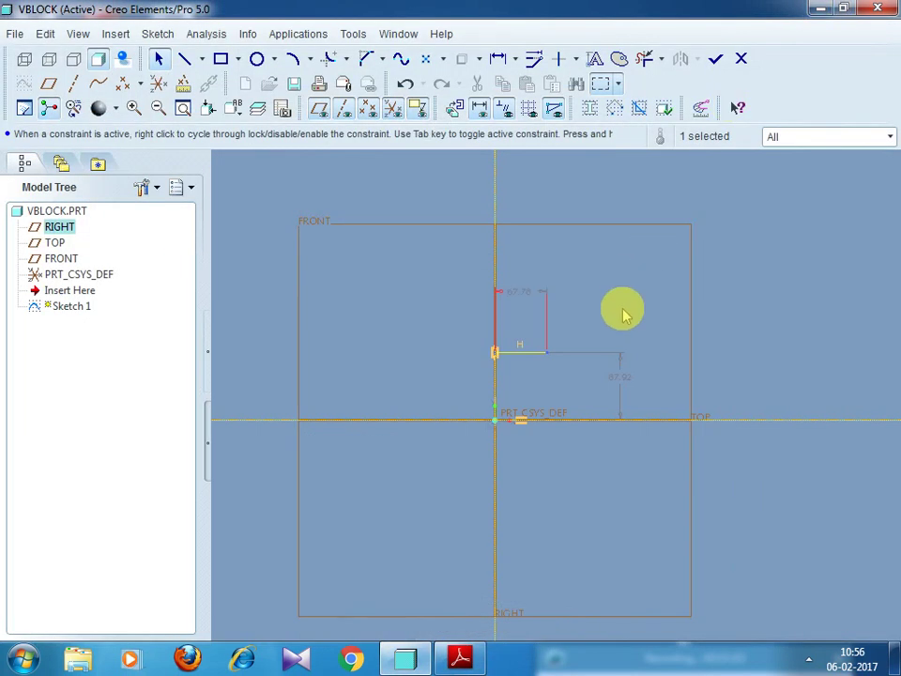
# - Set the horizontal line's length to 2.5 mm and move that dimension to a clear spot below the line, beside the vertical centerline
pyautogui.click(522, 299)
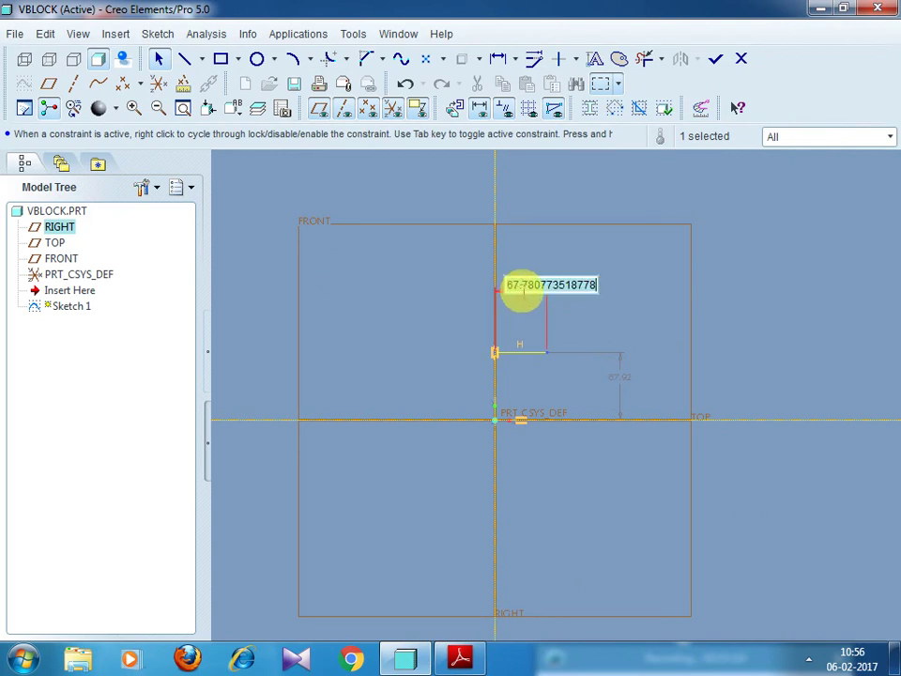
pyautogui.write('2.5')
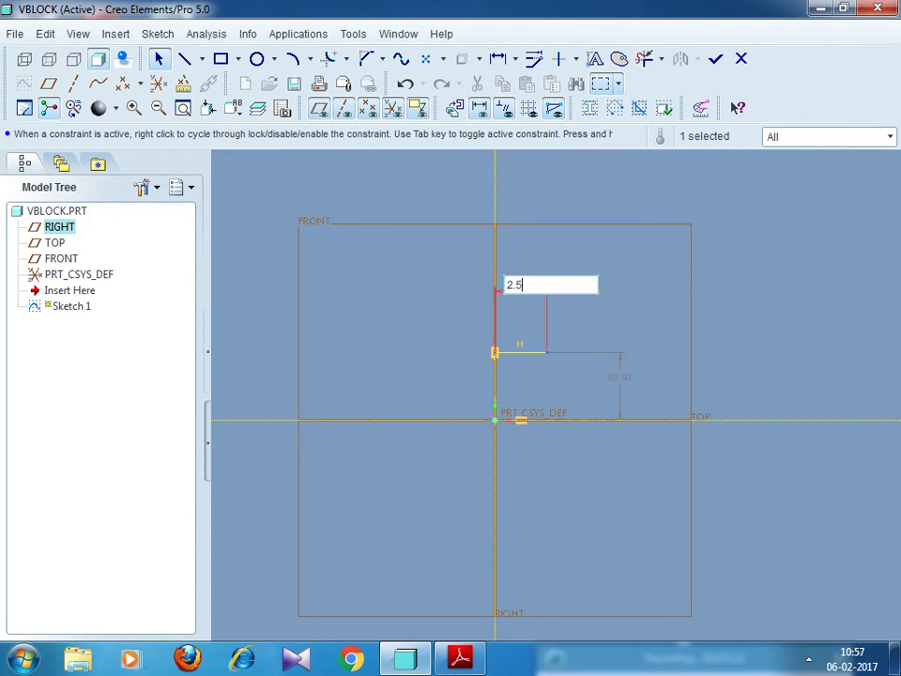
pyautogui.press('Return')
pyautogui.scroll(-3, 537, 297)
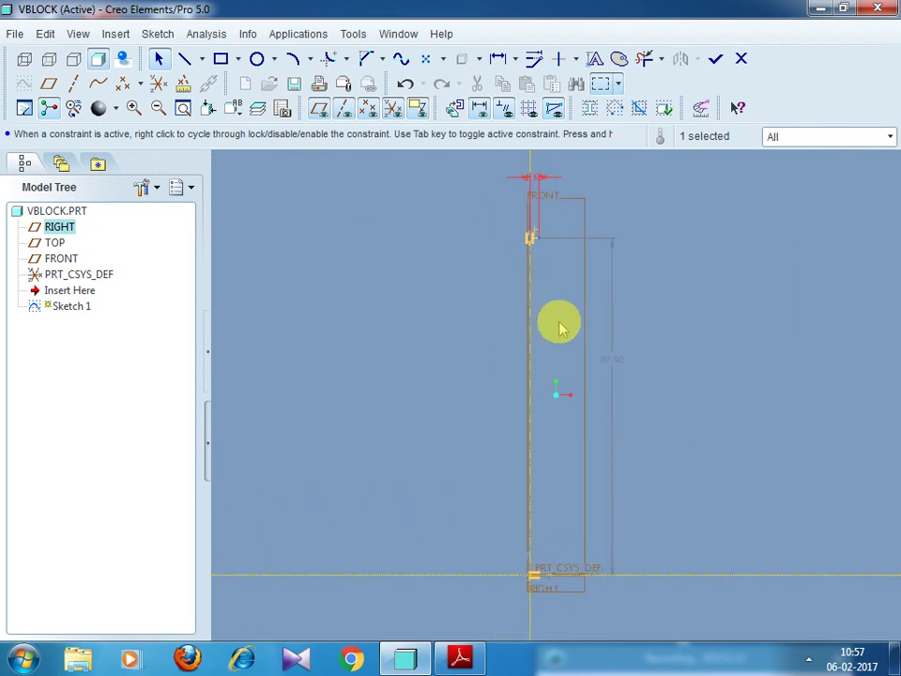
pyautogui.scroll(1, 619, 310)
pyautogui.click(702, 300)
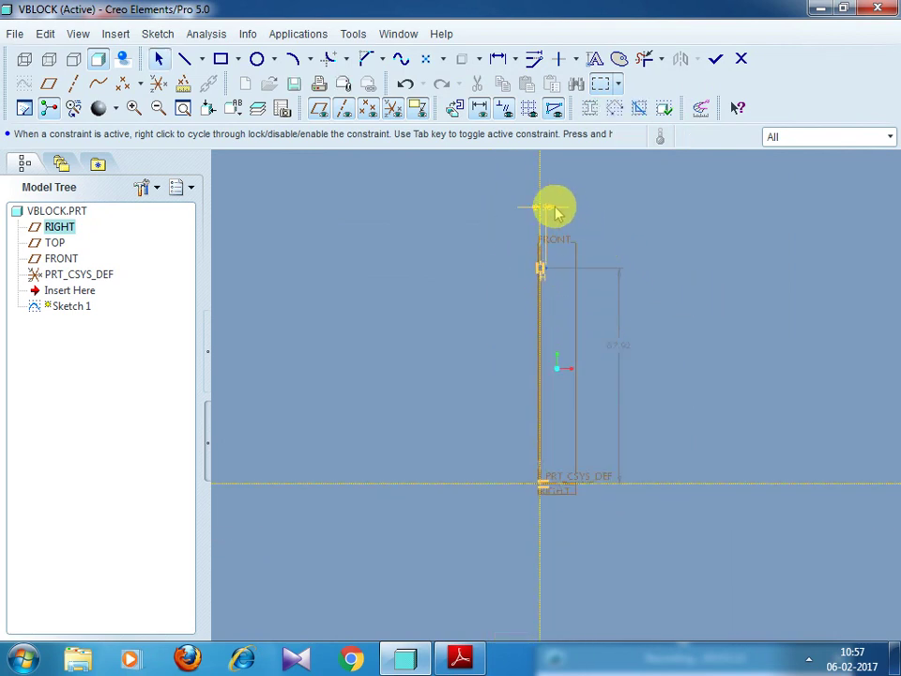
pyautogui.moveTo(554, 207)
pyautogui.mouseDown()
pyautogui.moveTo(526, 338)
pyautogui.moveTo(477, 322)
pyautogui.moveTo(482, 340)
pyautogui.mouseUp()
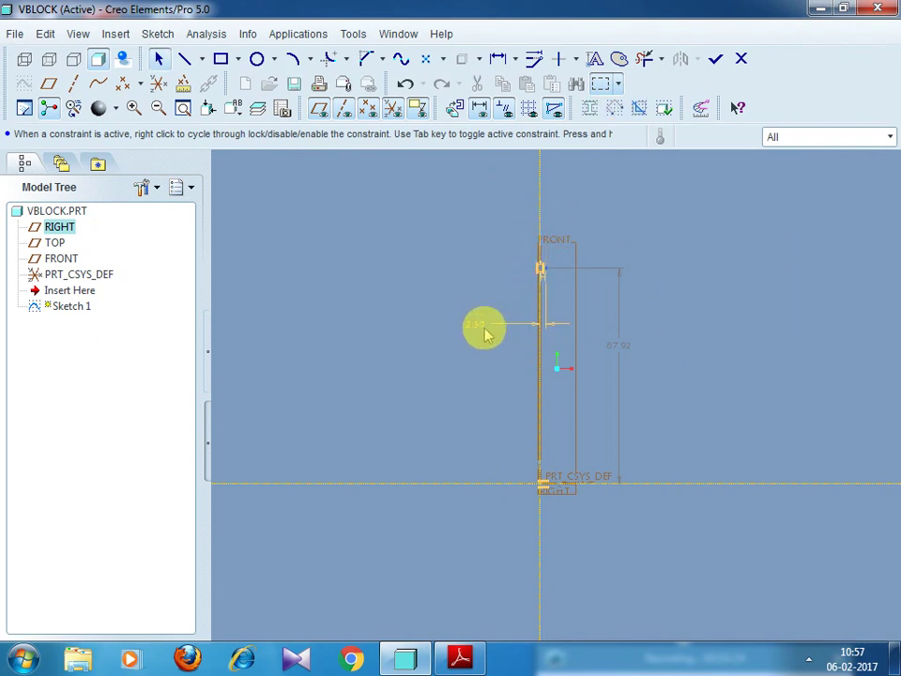
# - Set the line's distance above the horizontal centerline to 8 mm
pyautogui.doubleClick(626, 344)
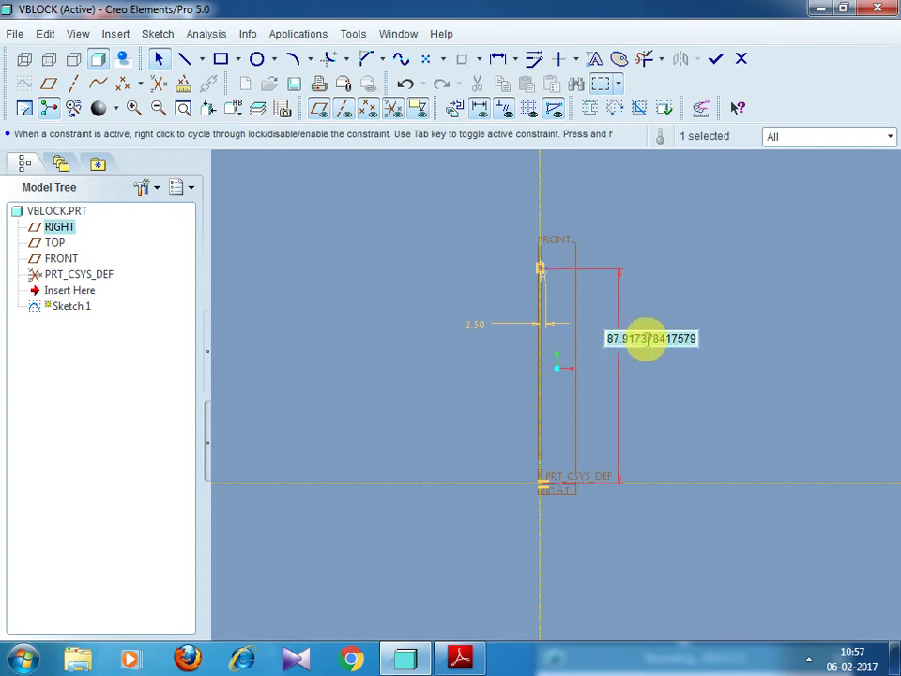
pyautogui.write('6')
pyautogui.press('Return')
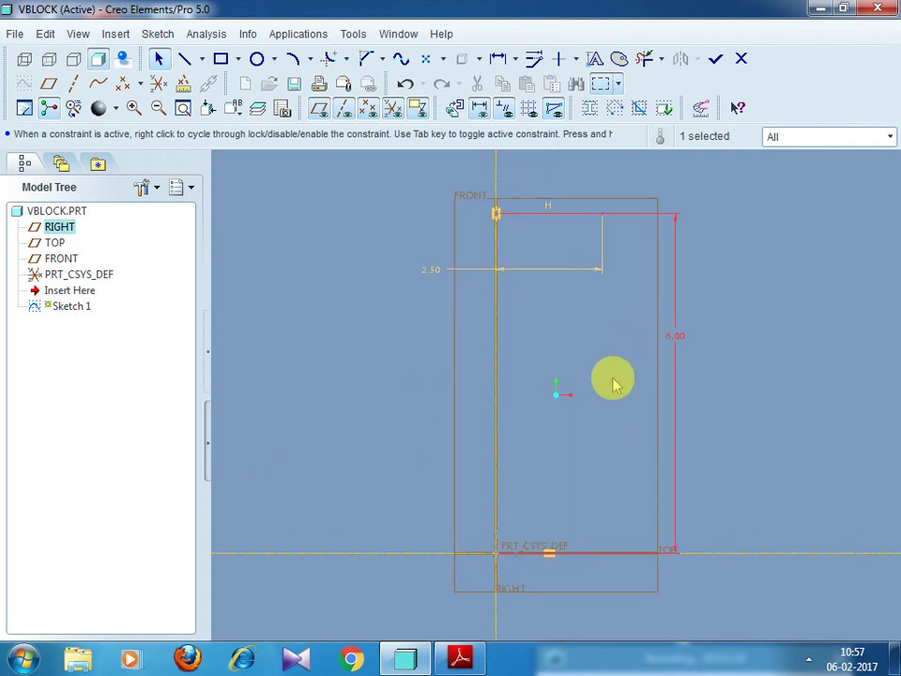
pyautogui.click(608, 383)
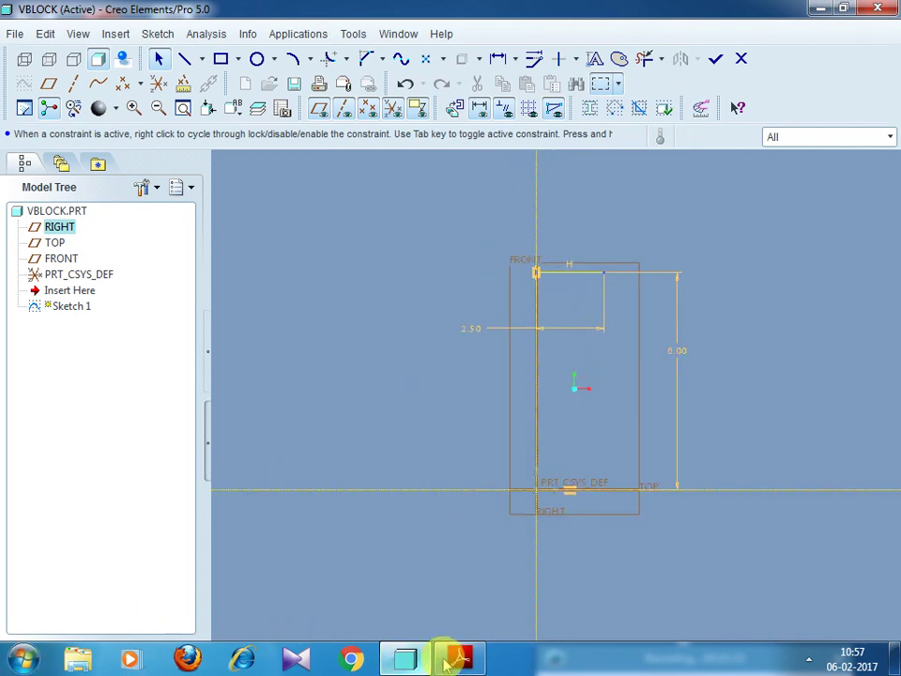
# - Check the small groove's depth on the V-block drawing in Adobe Reader, and sketch a vertical line up from the horizontal line's free end
pyautogui.click(416, 597)
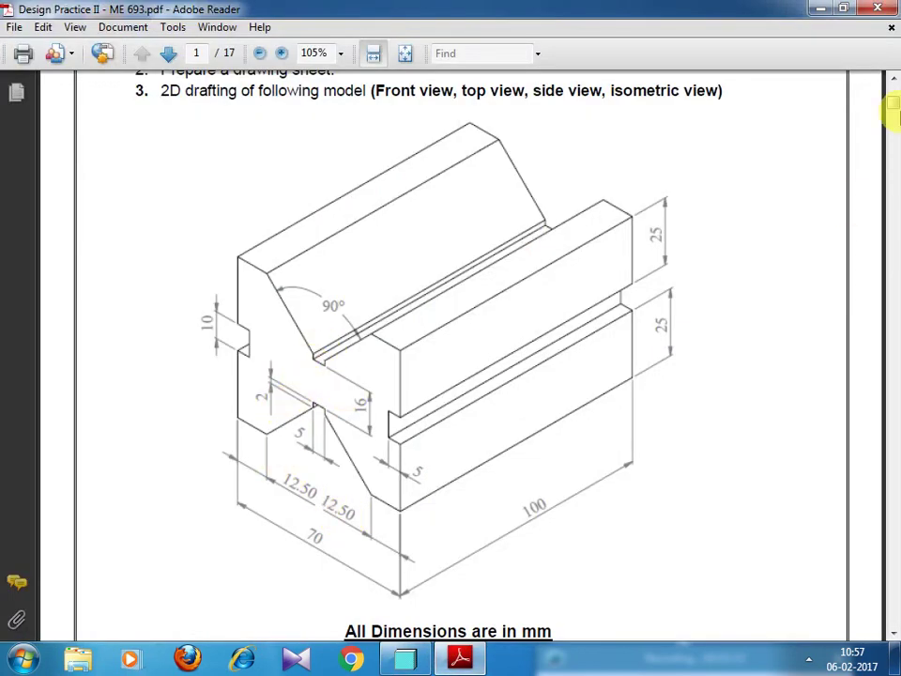
pyautogui.click(820, 9)
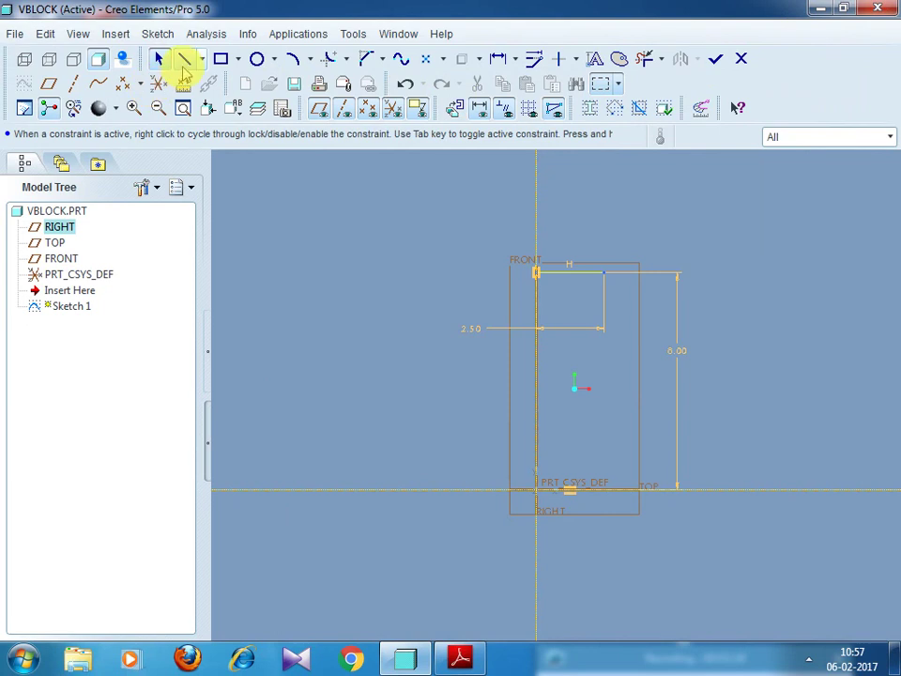
pyautogui.click(185, 58)
pyautogui.click(603, 272)
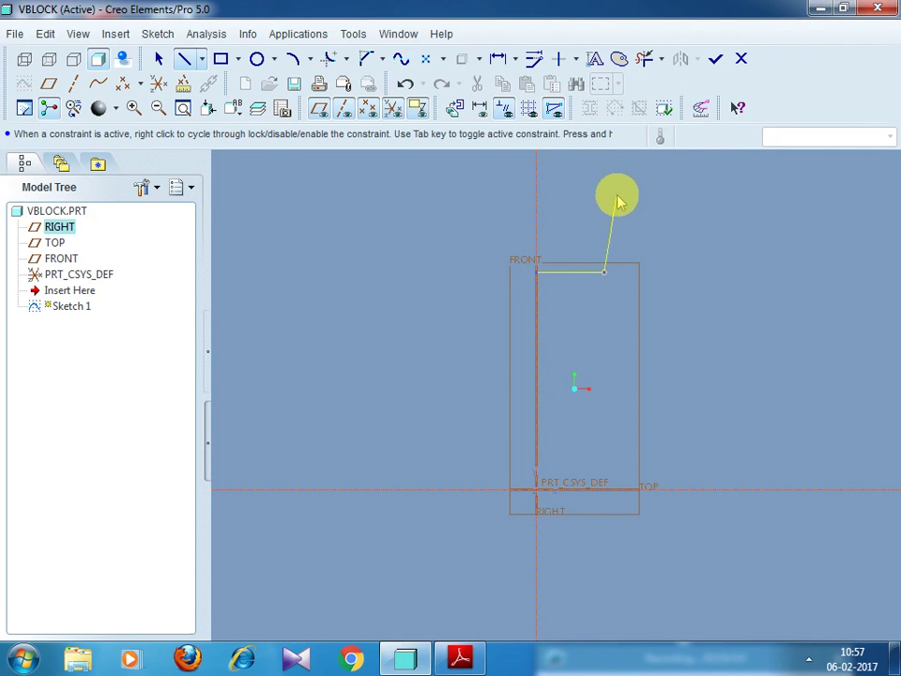
pyautogui.scroll(-1, 606, 218)
pyautogui.scroll(3, 606, 226)
pyautogui.scroll(-5, 606, 227)
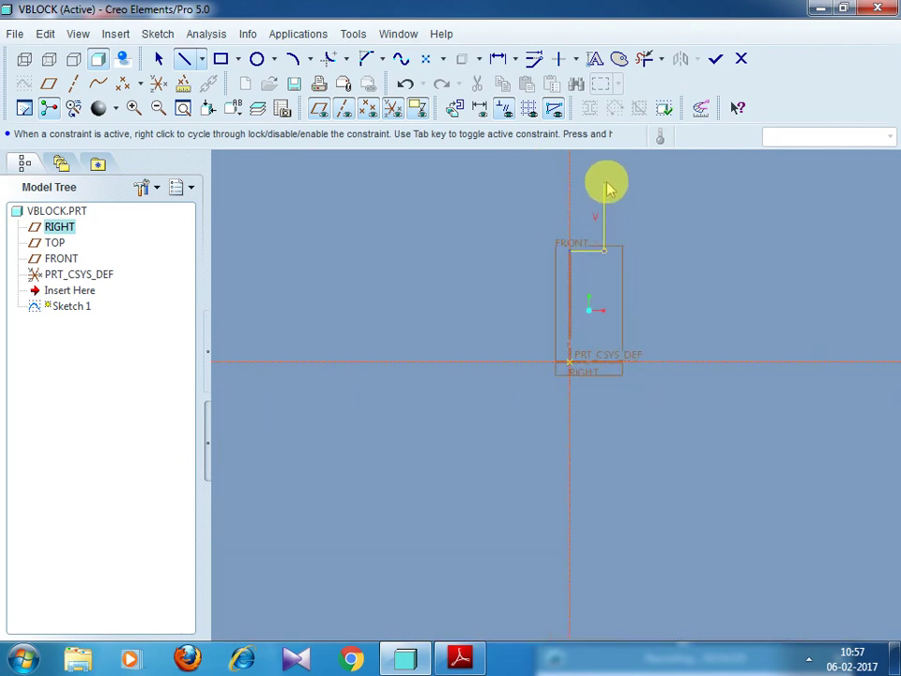
pyautogui.click(605, 183)
pyautogui.middleClick(637, 183)
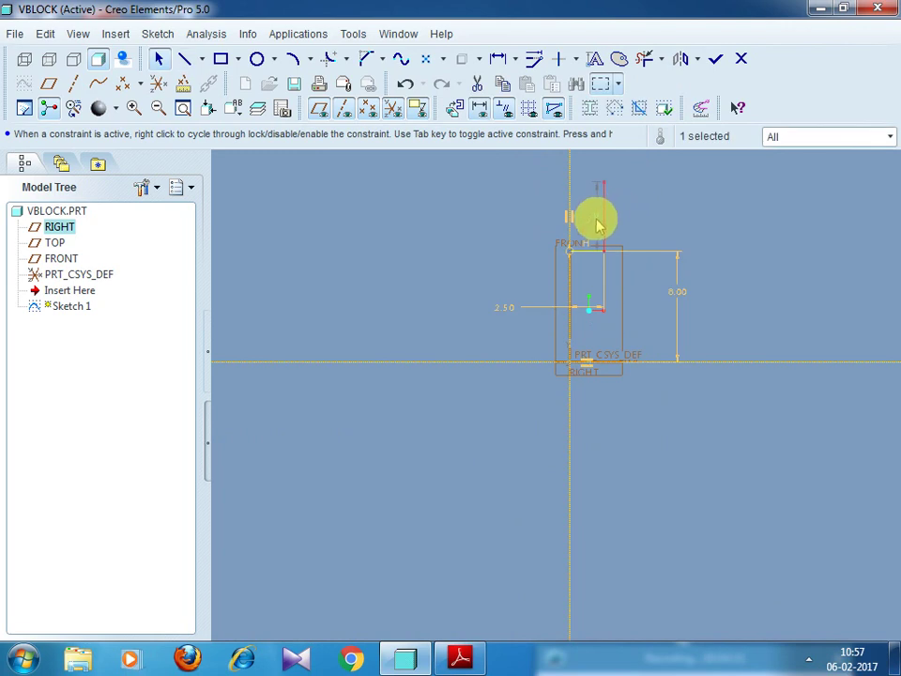
# - Set the length of the short vertical line at the groove to 2 mm
pyautogui.doubleClick(597, 223)
pyautogui.write('2')
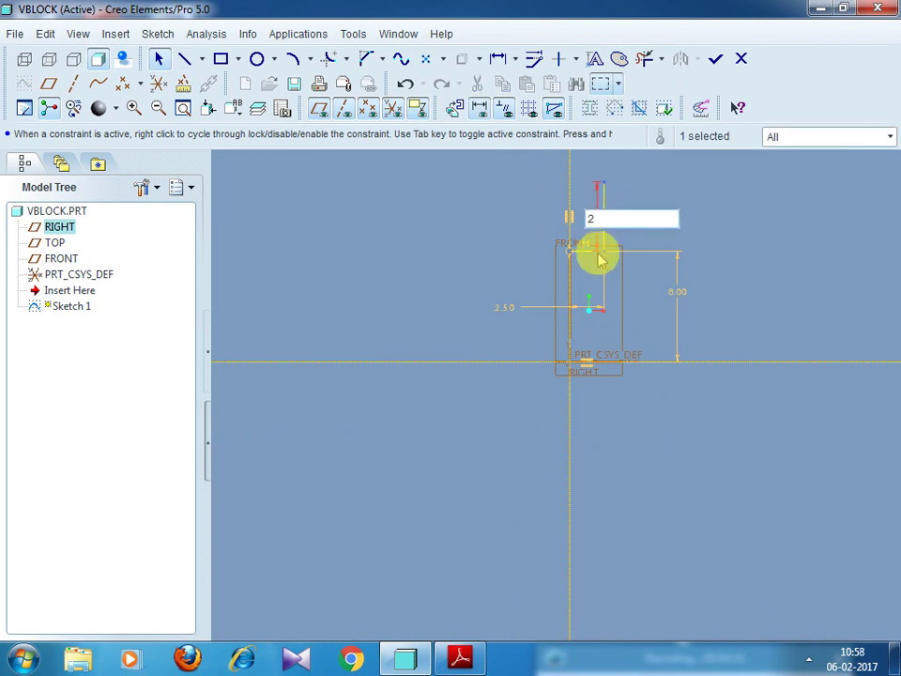
pyautogui.press('Return')
pyautogui.scroll(3, 583, 382)
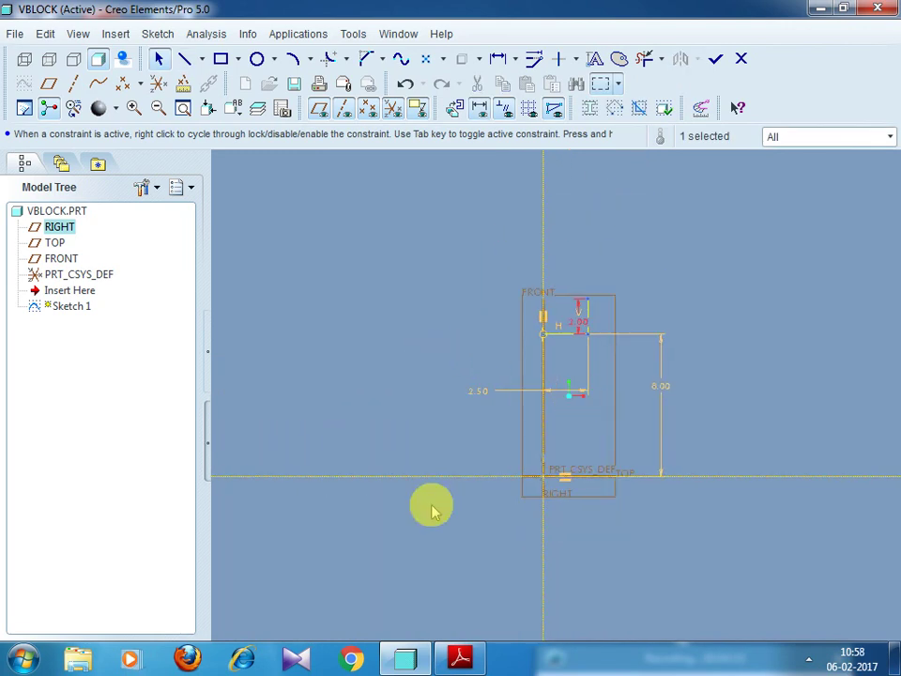
# - Sketch a vertical line about 16 mm long up from the horizontal centerline, about 10 mm from the short vertical line
pyautogui.click(460, 657)
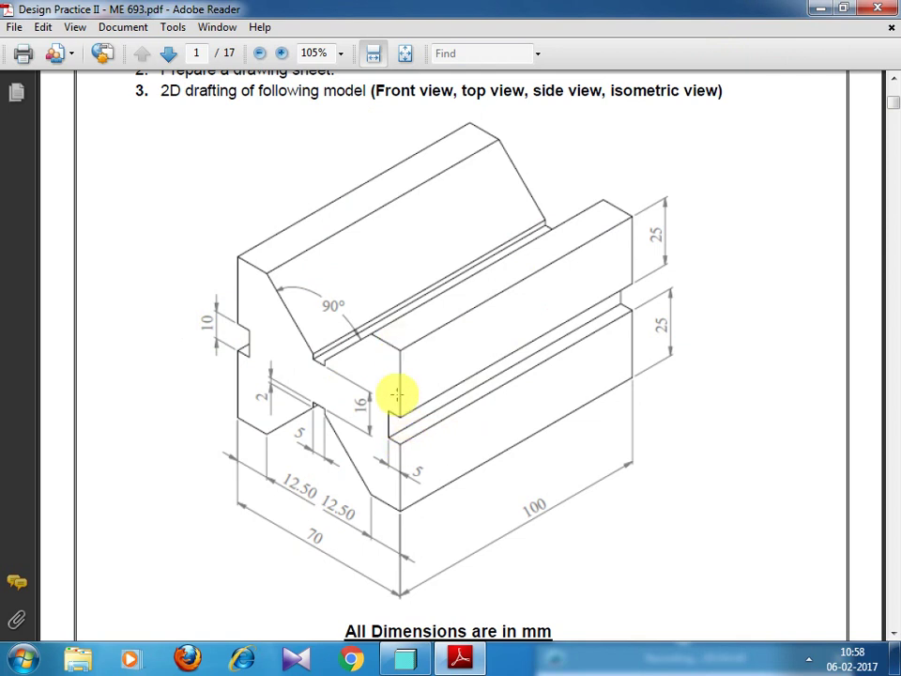
pyautogui.click(821, 8)
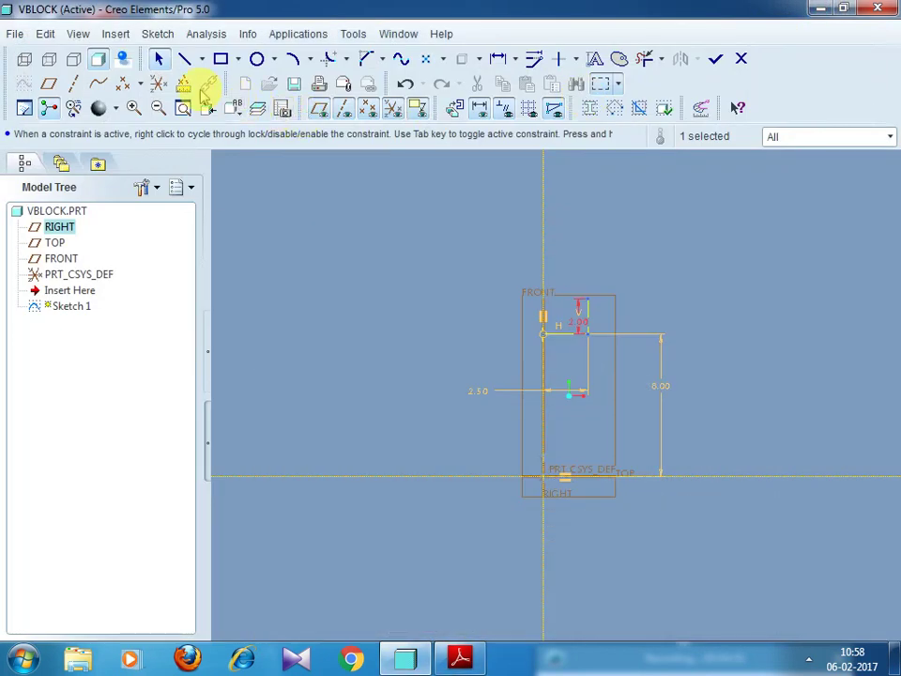
pyautogui.click(185, 59)
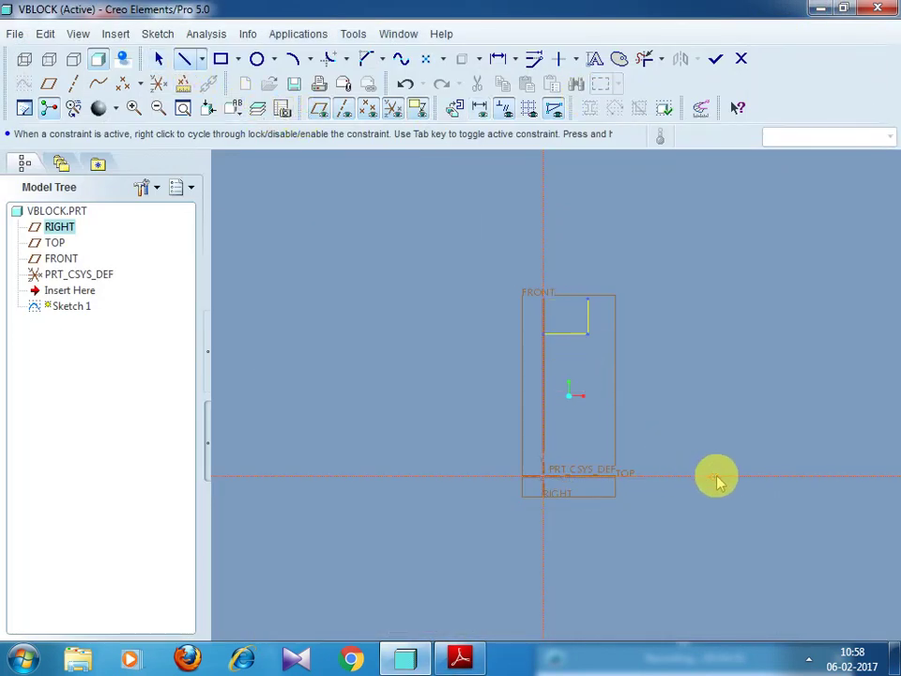
pyautogui.click(767, 477)
pyautogui.click(767, 191)
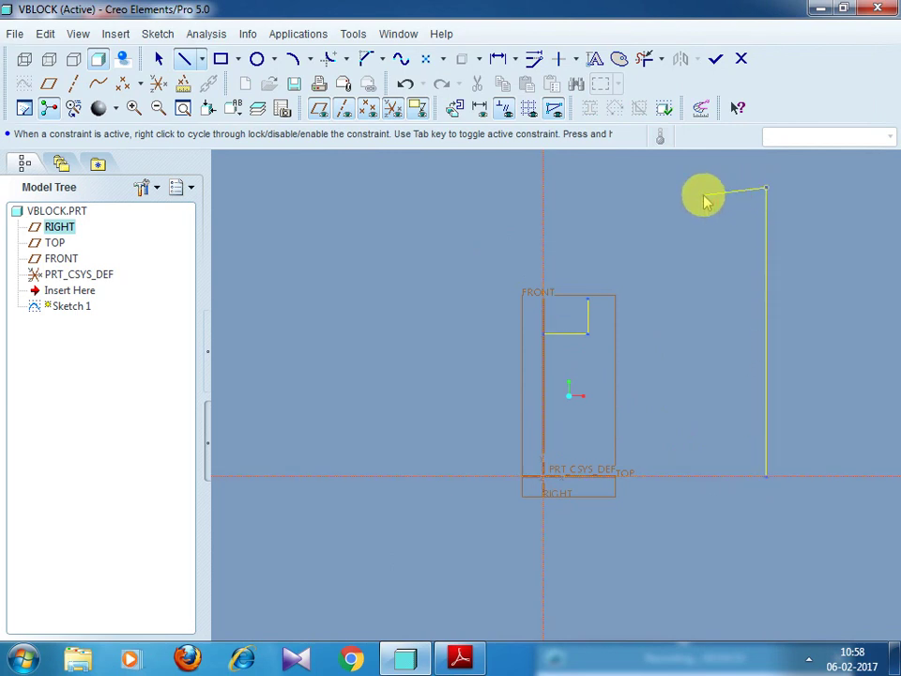
pyautogui.middleClick(704, 195)
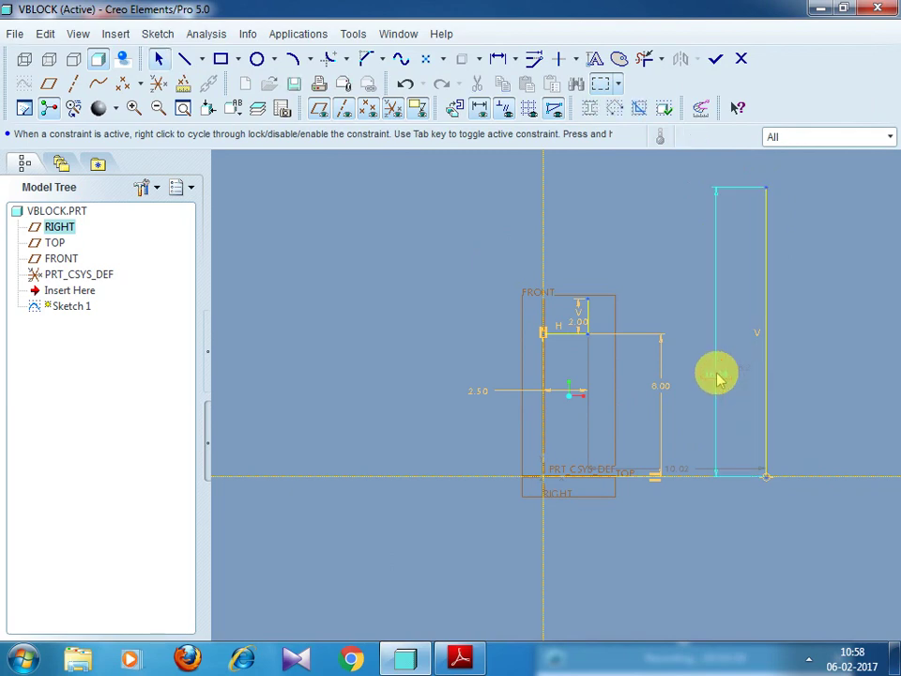
pyautogui.click(728, 241)
# - Check the block's side heights on the drawing in Adobe Reader and set the outer vertical line's length to 30 mm
pyautogui.click(418, 659)
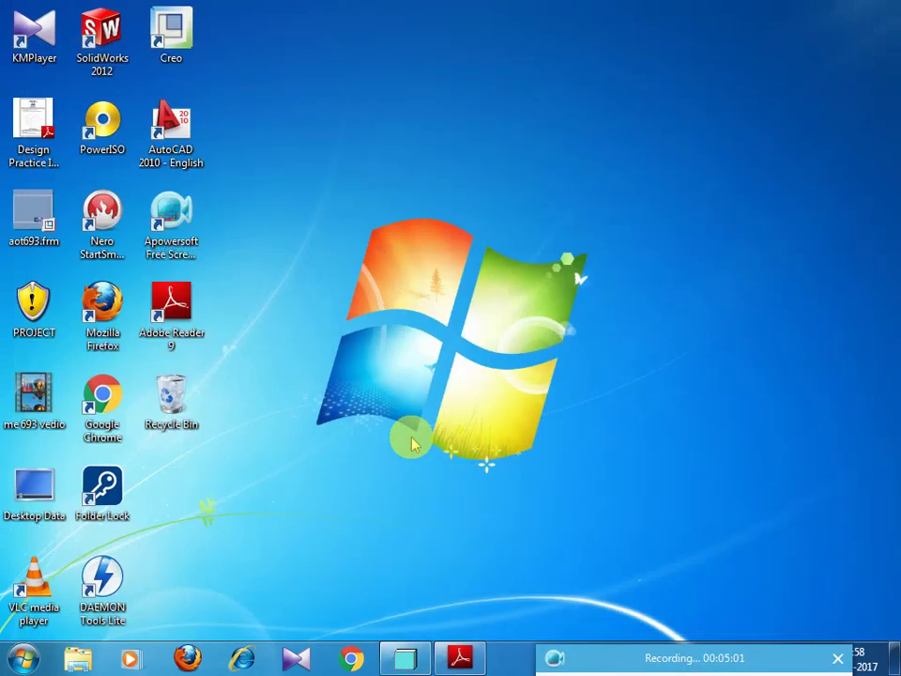
pyautogui.click(460, 657)
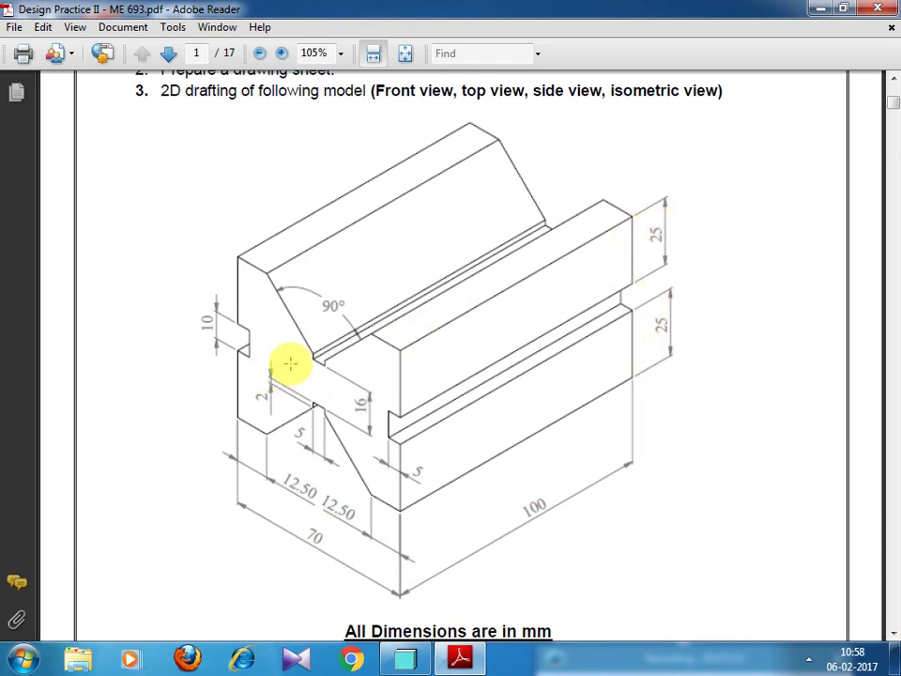
pyautogui.click(820, 8)
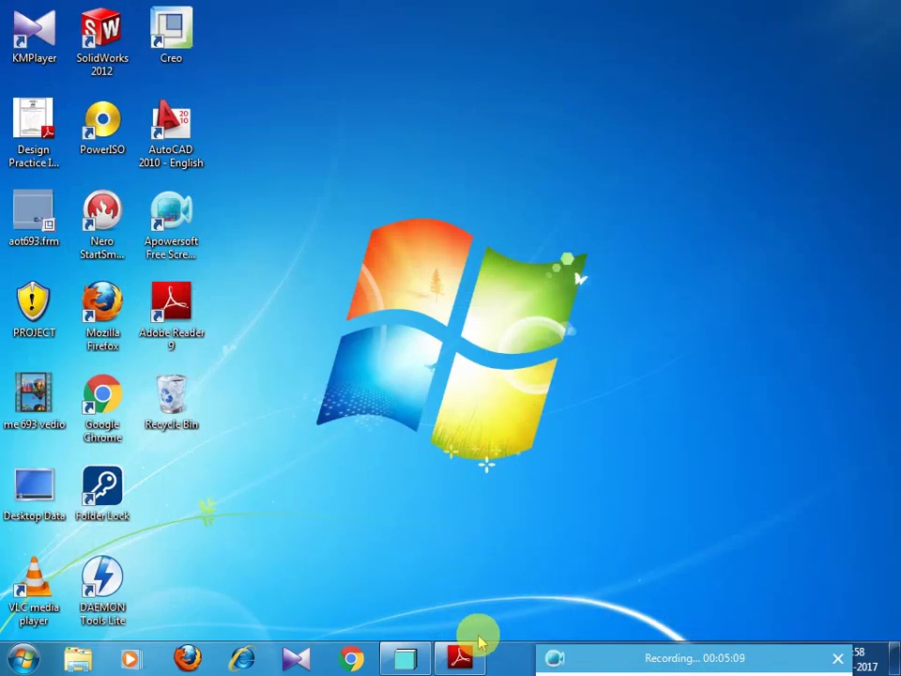
pyautogui.click(410, 655)
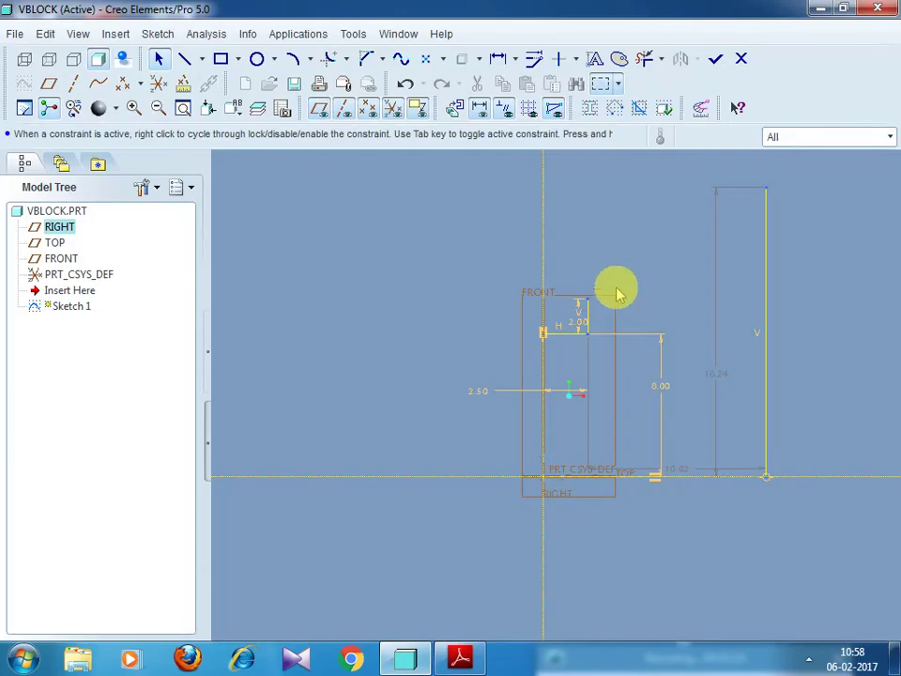
pyautogui.doubleClick(713, 380)
pyautogui.write('30')
pyautogui.press('Return')
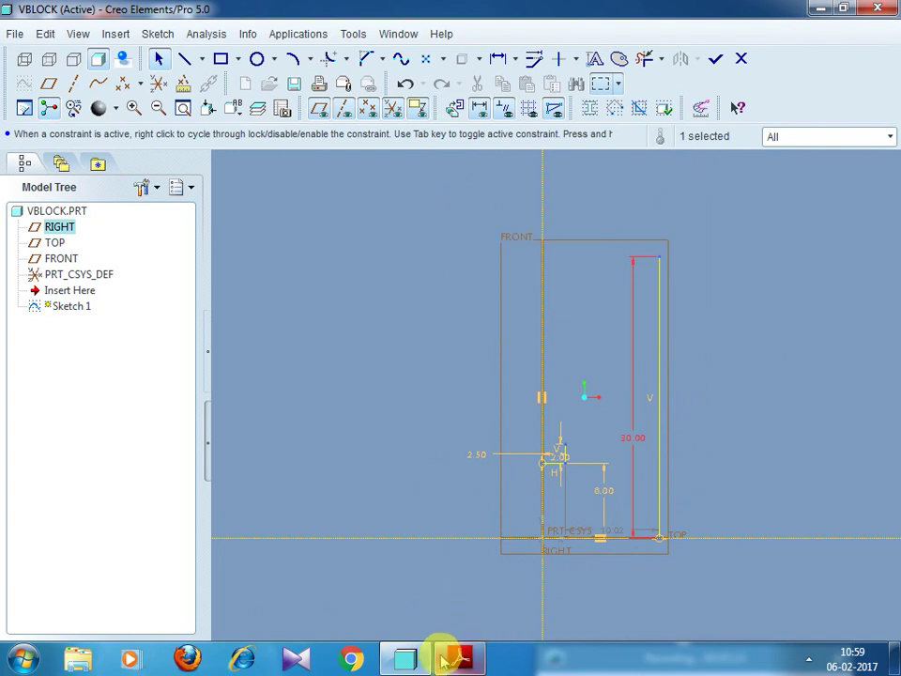
pyautogui.click(602, 535)
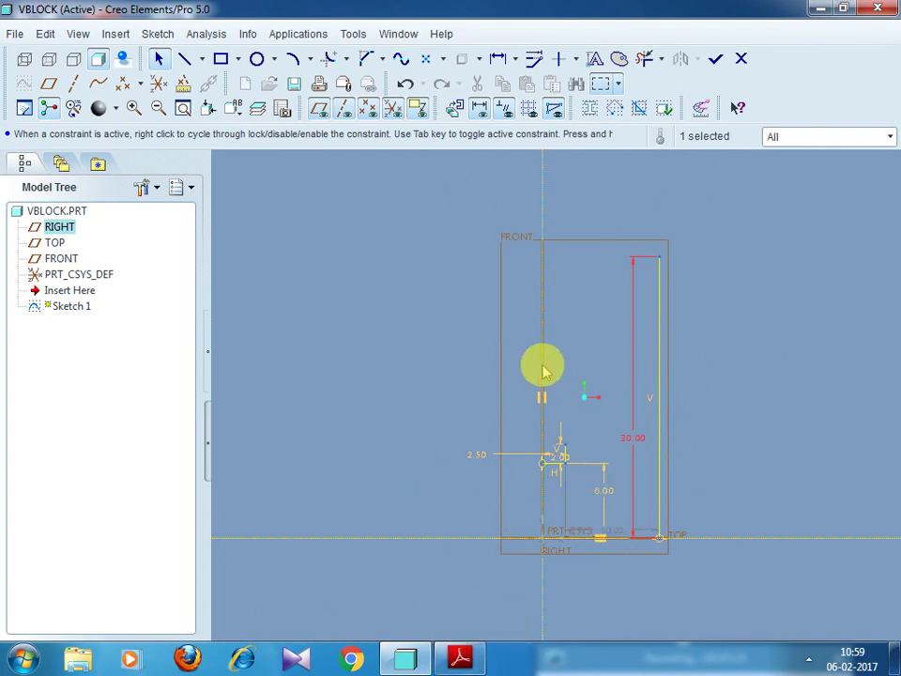
# - Check the block's overall width in Adobe Reader, and move the horizontal dimension between the two vertical lines up from the base
pyautogui.click(469, 657)
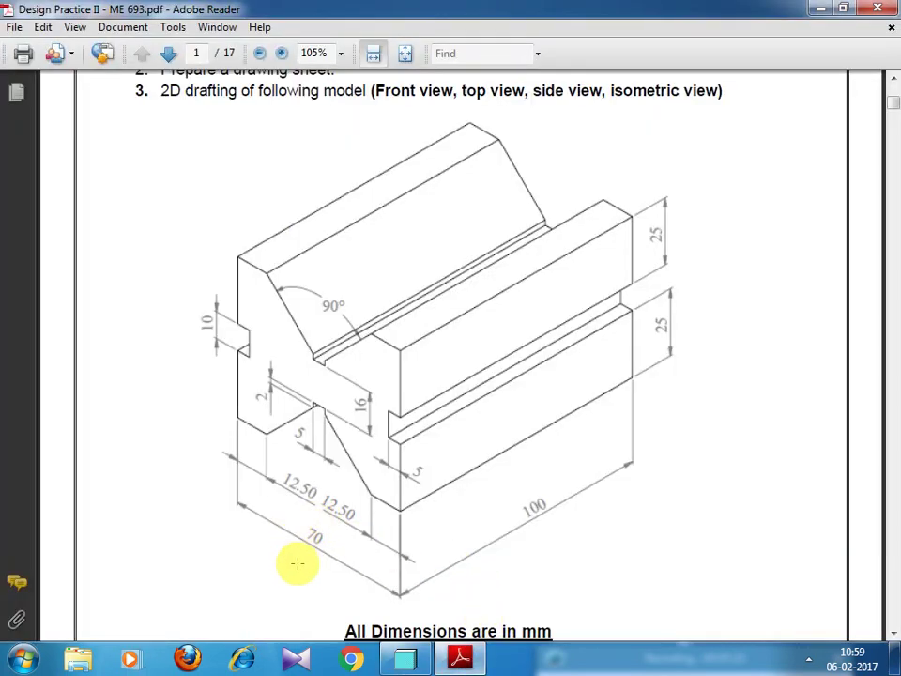
pyautogui.click(820, 8)
pyautogui.scroll(2, 605, 543)
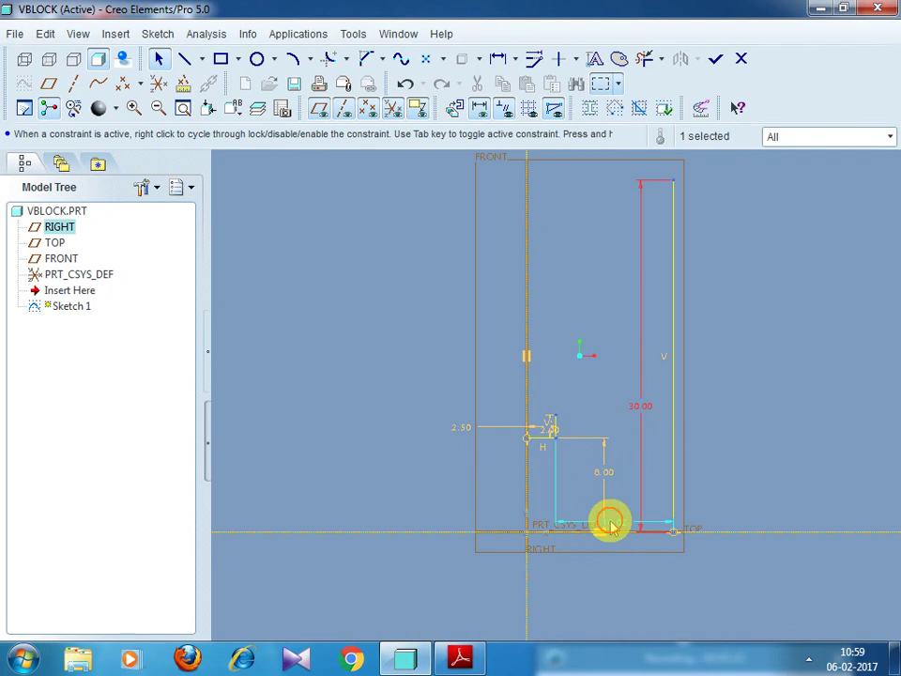
pyautogui.moveTo(609, 519)
pyautogui.mouseDown()
pyautogui.moveTo(623, 300)
pyautogui.moveTo(607, 475)
pyautogui.mouseUp()
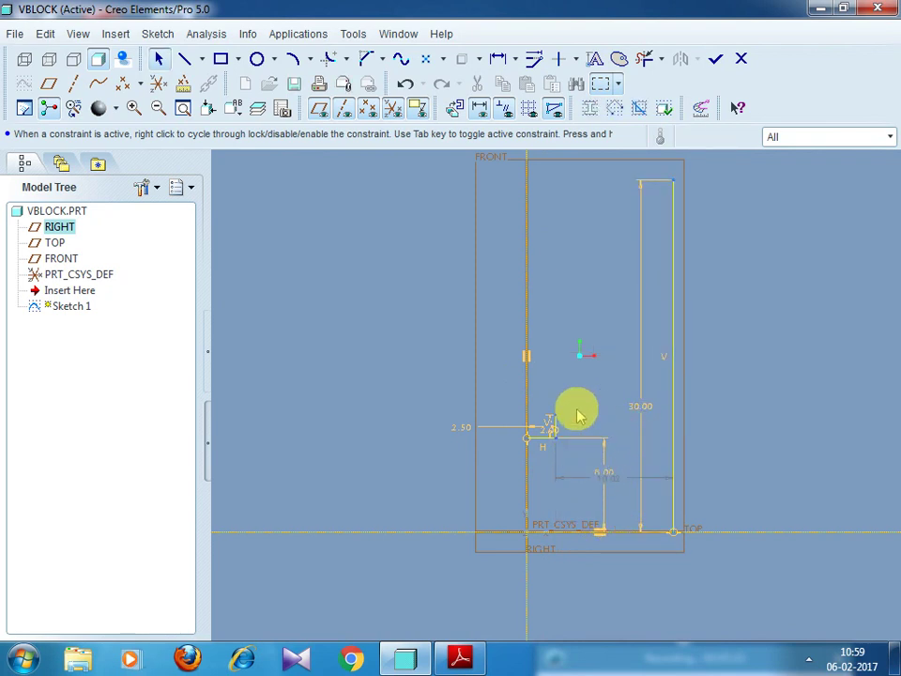
pyautogui.scroll(-1, 551, 469)
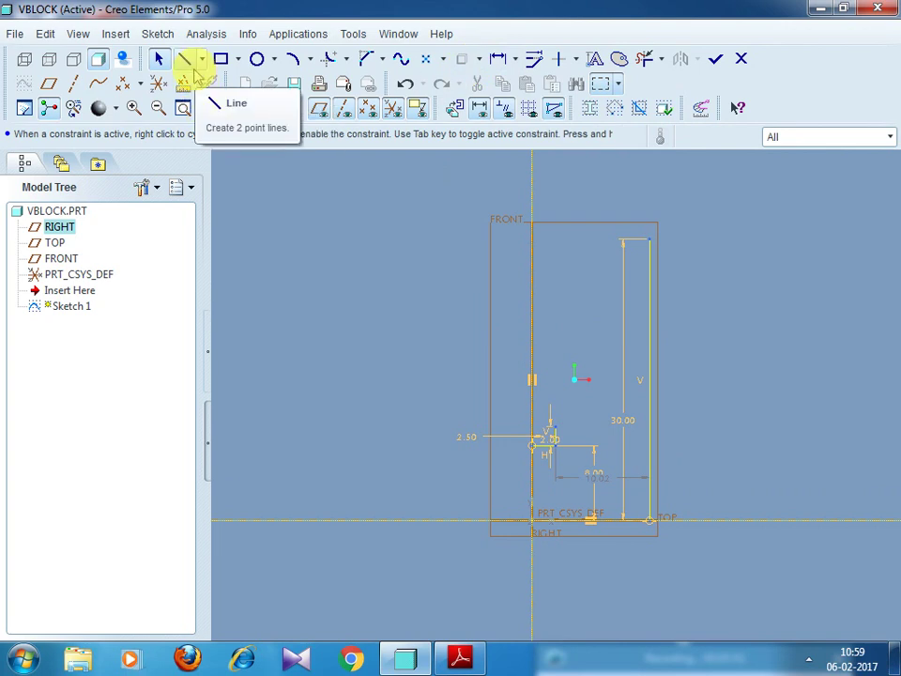
# - Dimension the distance from the vertical centerline to the outer vertical line and set it to 35 mm
pyautogui.click(497, 60)
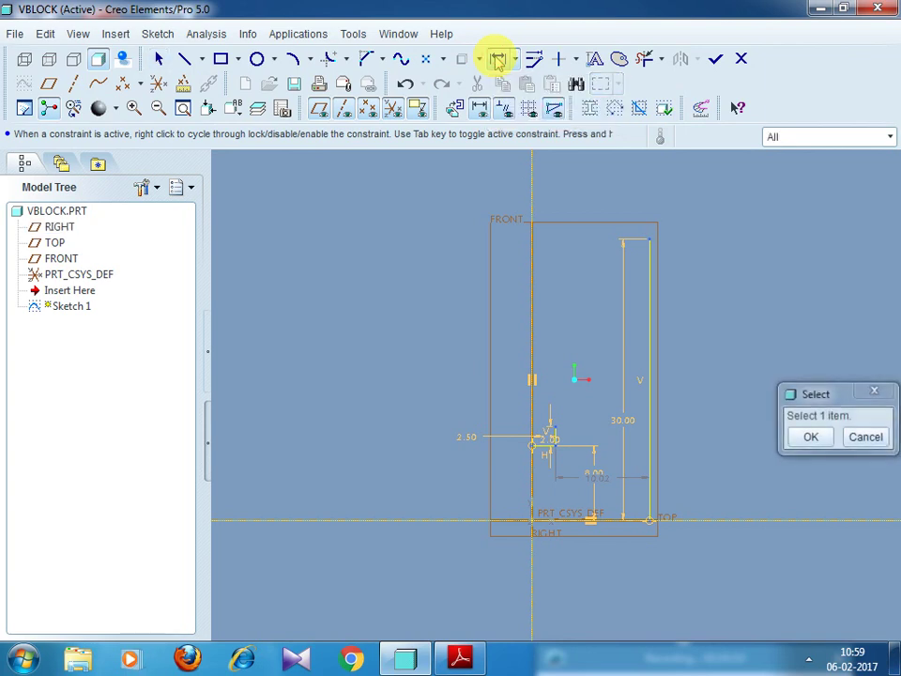
pyautogui.click(532, 319)
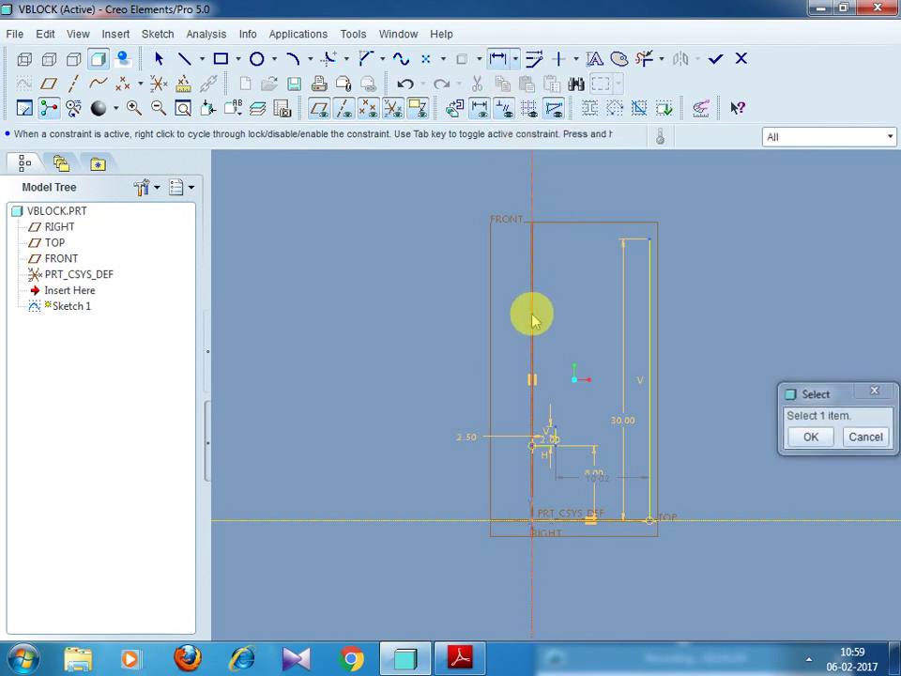
pyautogui.click(650, 315)
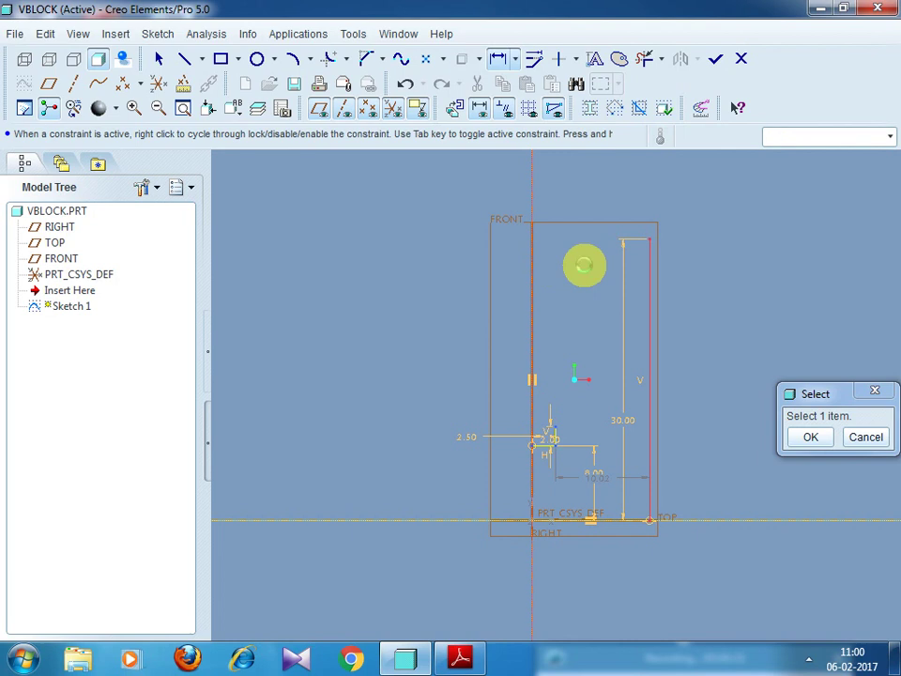
pyautogui.middleClick(584, 266)
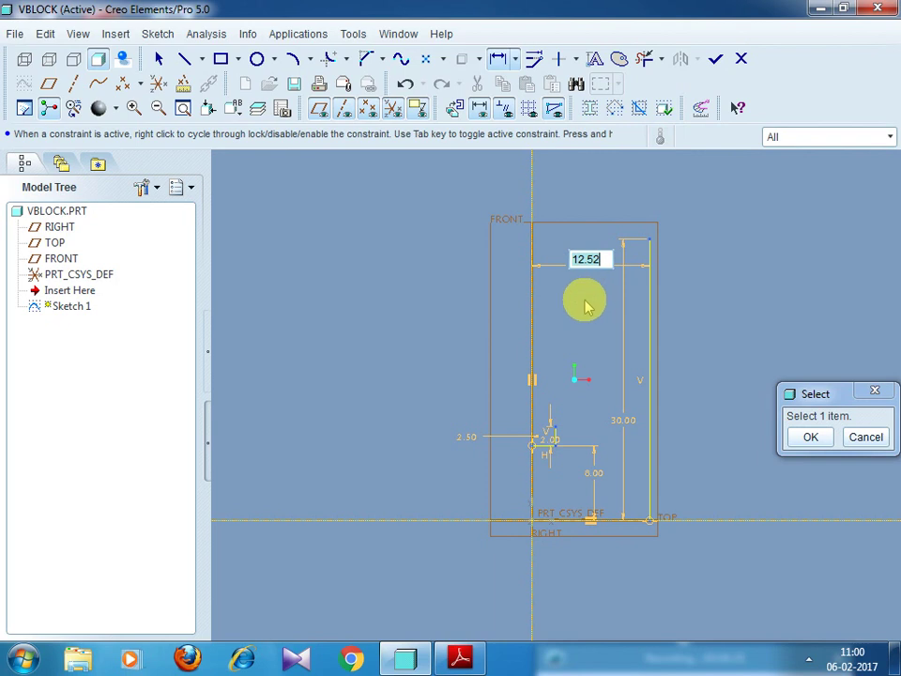
pyautogui.write('35')
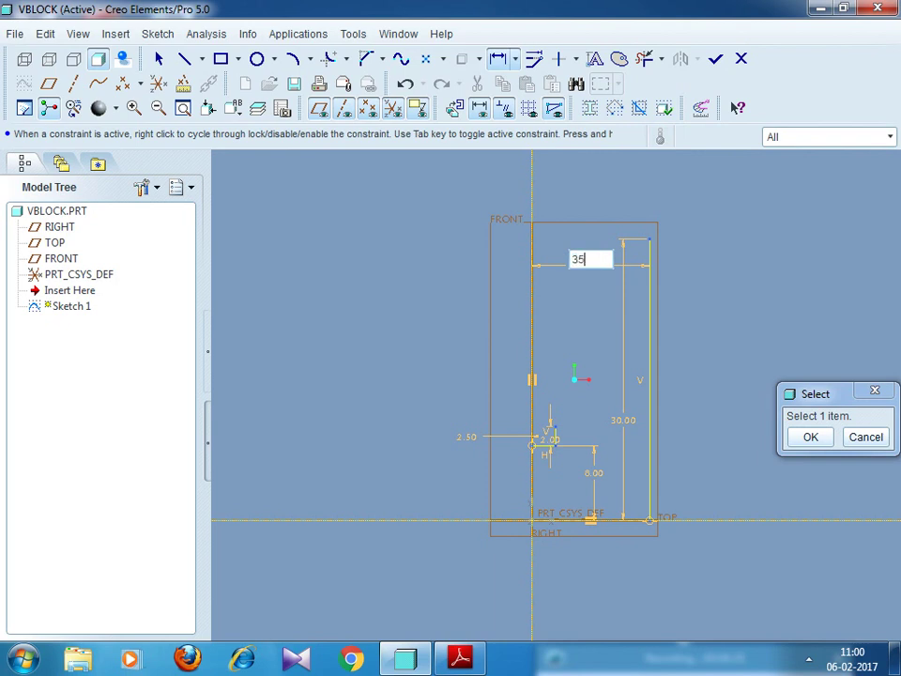
pyautogui.press('Return')
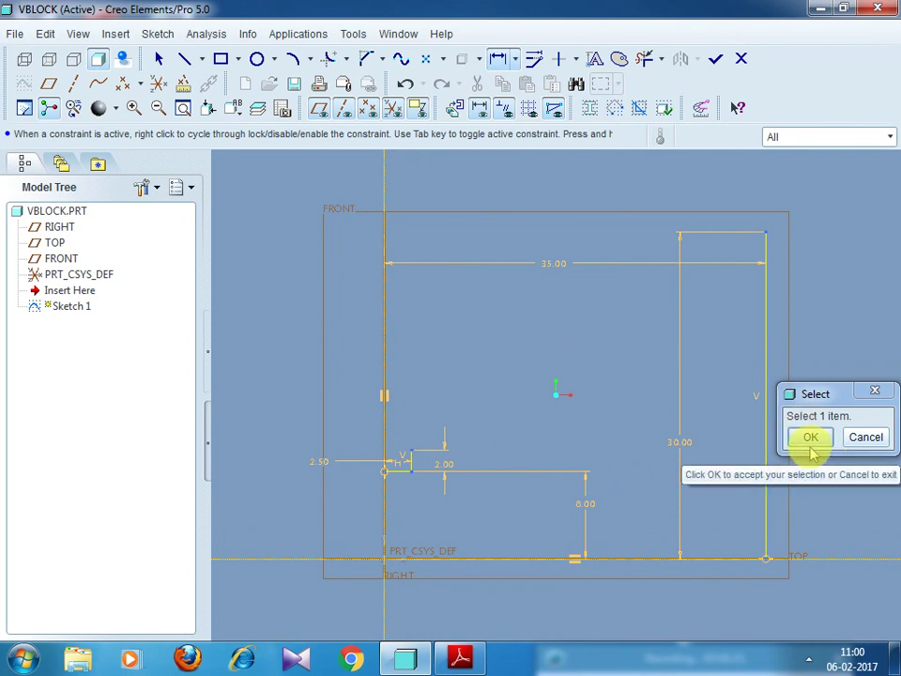
pyautogui.click(811, 439)
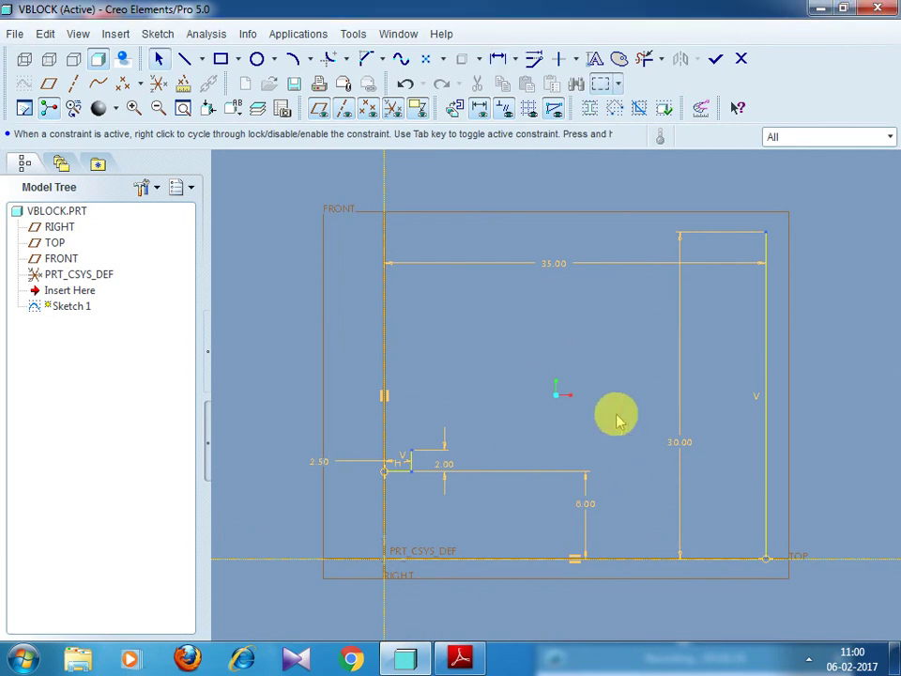
# - Check the profile in Adobe Reader, then sketch a horizontal line about 11.5 mm inward from the outer line's upper end and a sloped line to the short vertical line
pyautogui.scroll(-4, 616, 419)
pyautogui.scroll(1, 611, 488)
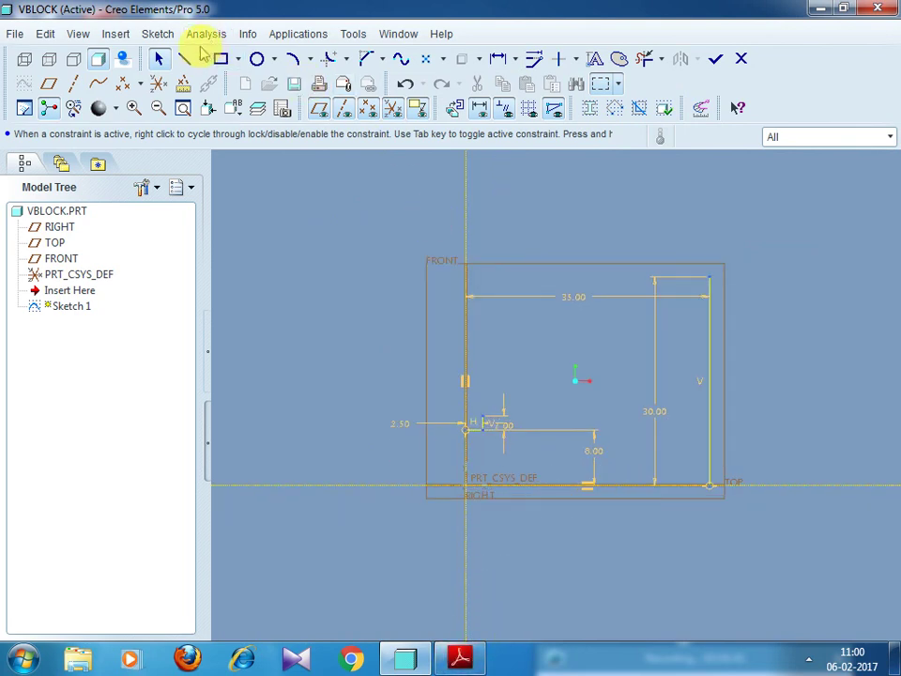
pyautogui.click(460, 657)
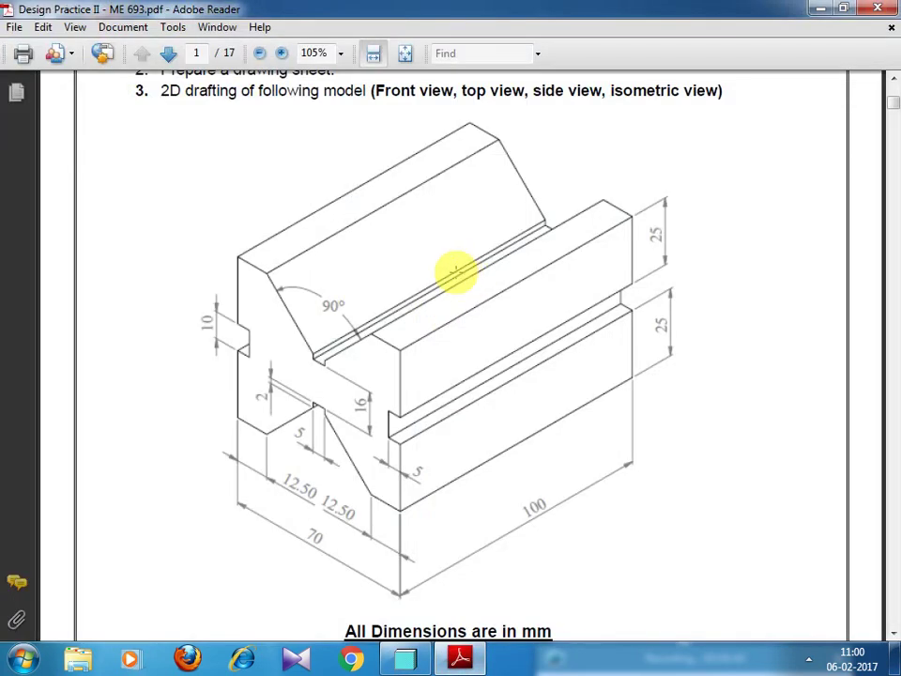
pyautogui.click(818, 10)
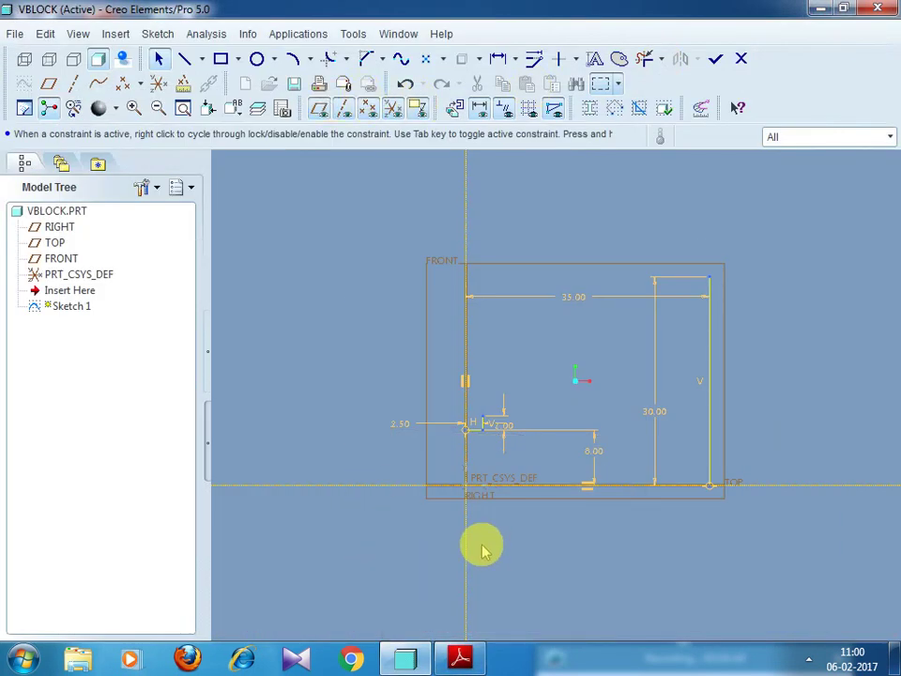
pyautogui.click(460, 660)
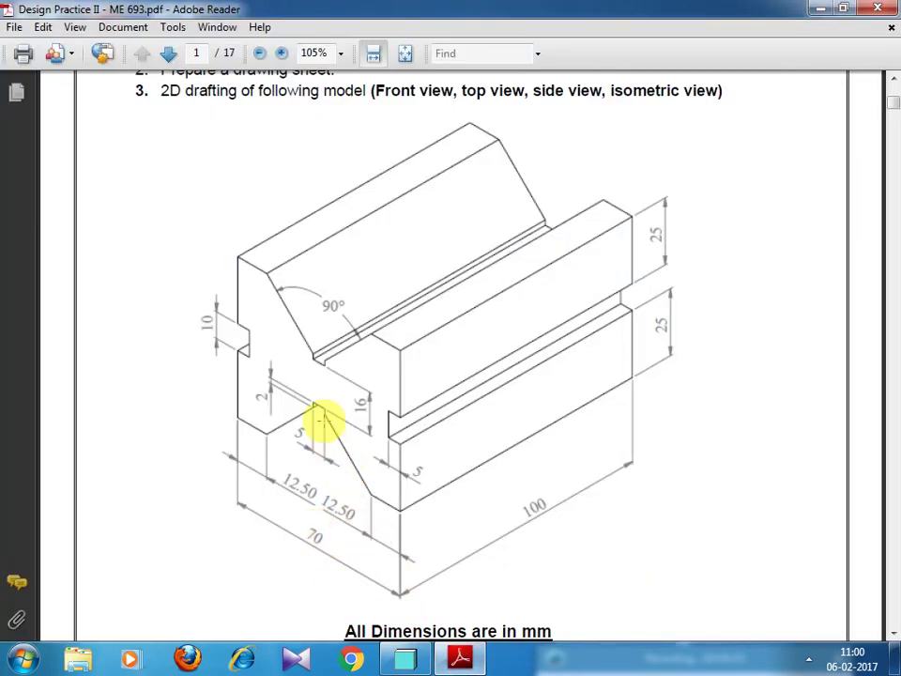
pyautogui.click(822, 9)
pyautogui.click(181, 60)
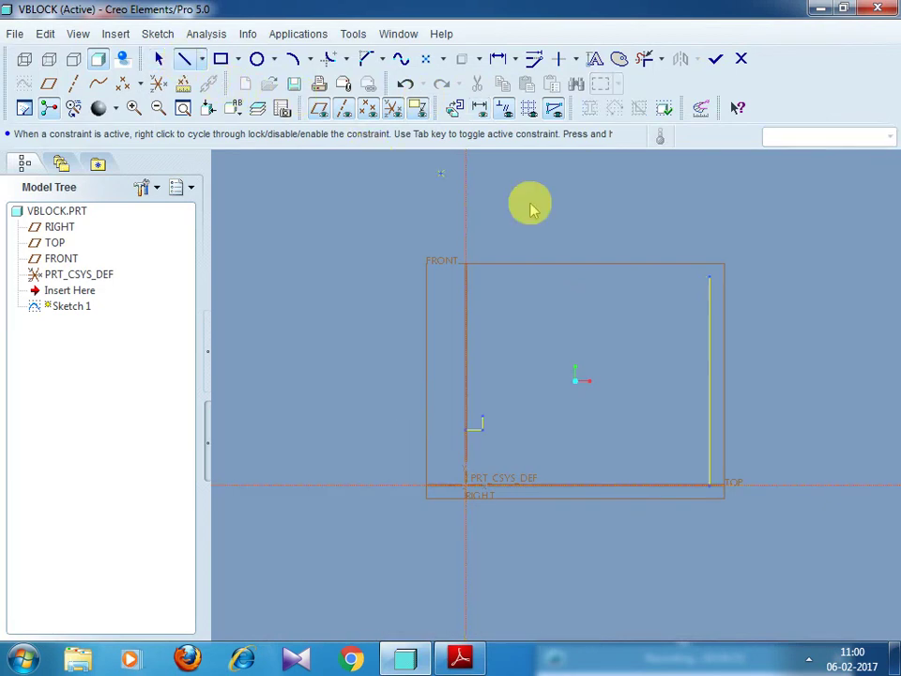
pyautogui.click(707, 279)
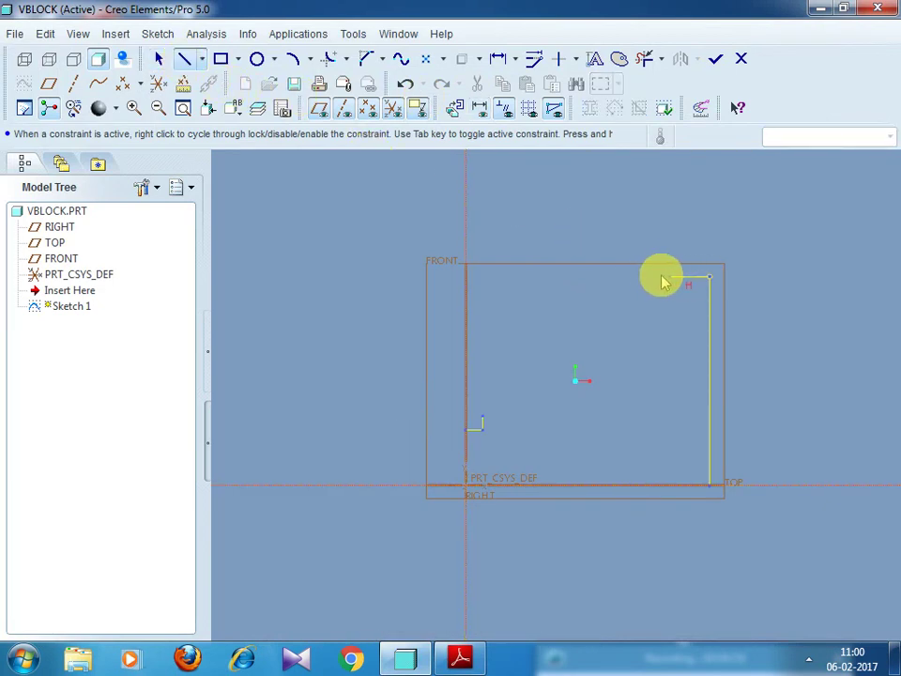
pyautogui.click(630, 279)
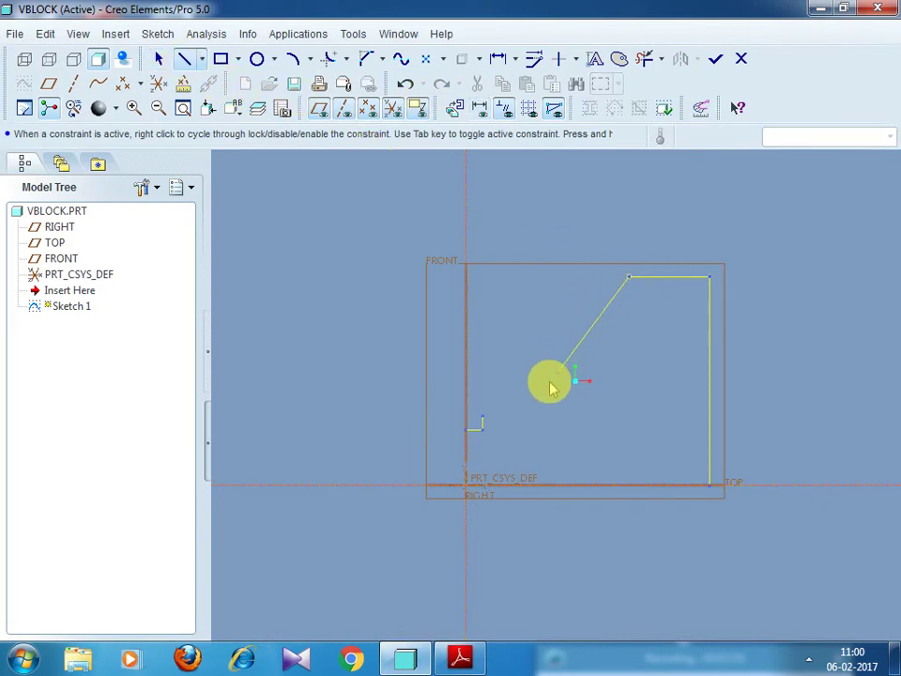
pyautogui.click(483, 417)
pyautogui.middleClick(570, 424)
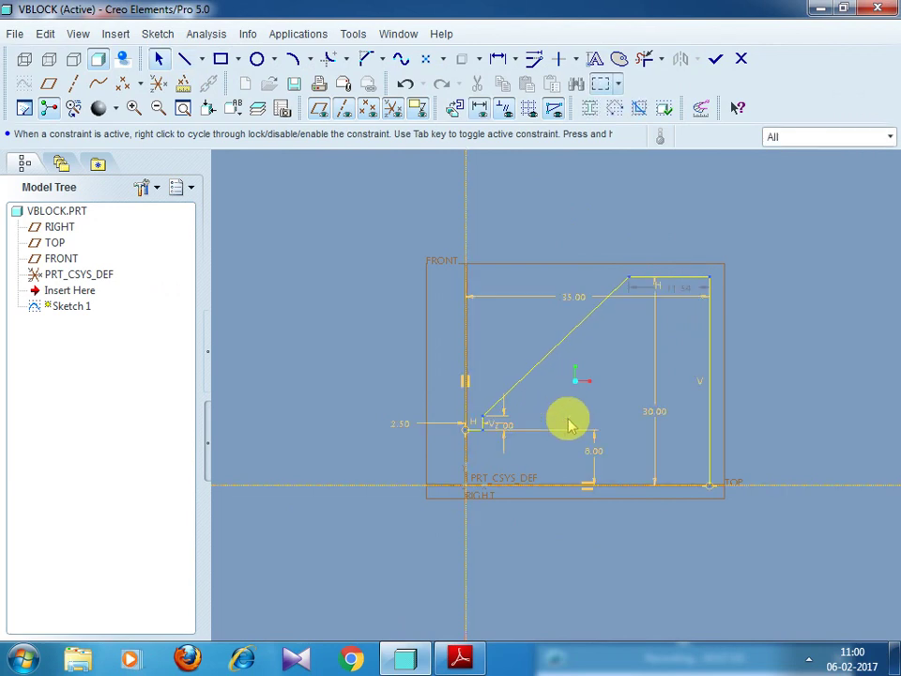
pyautogui.click(678, 285)
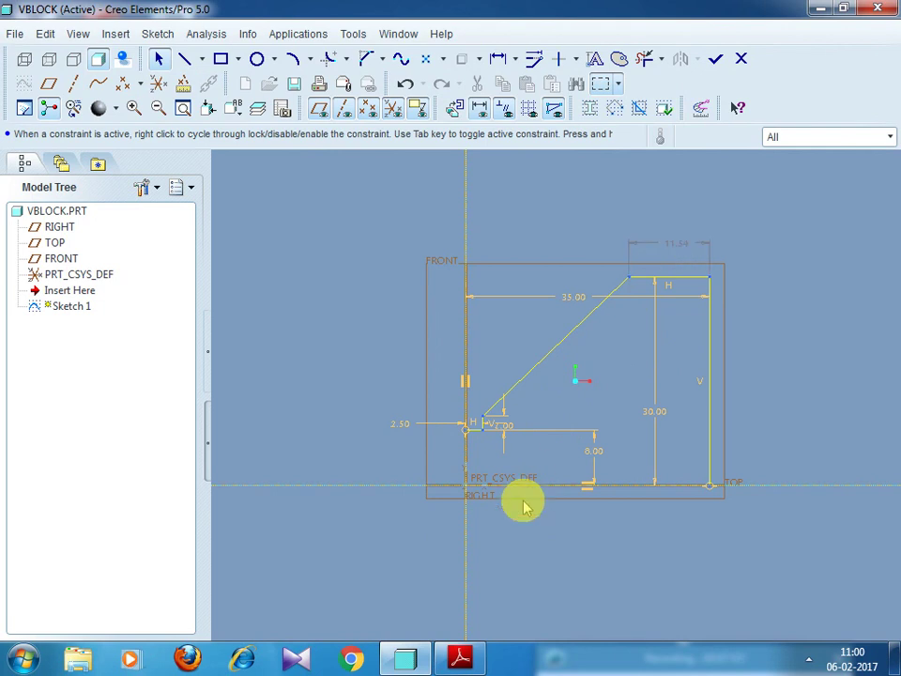
# - Check the V angle in Adobe Reader, then dimension the angle between the vertical centerline and the sloped line as 45 degrees
pyautogui.click(463, 660)
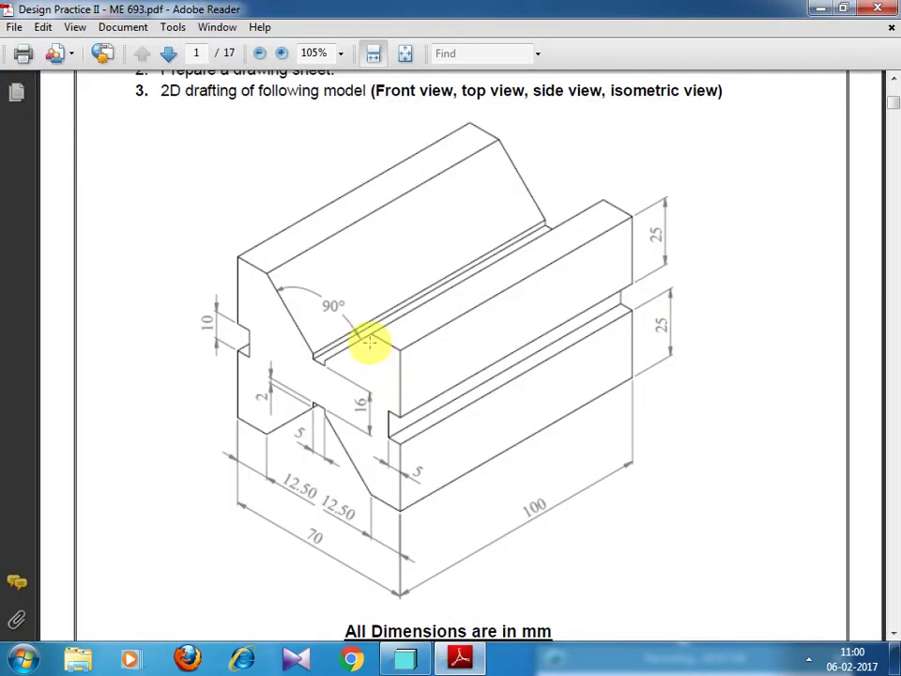
pyautogui.click(820, 9)
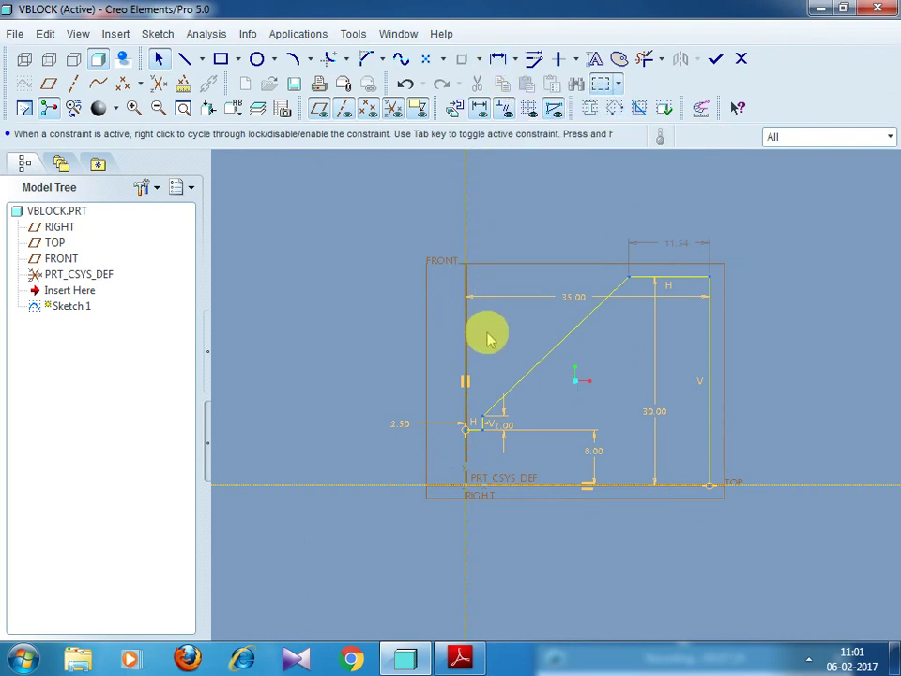
pyautogui.click(498, 61)
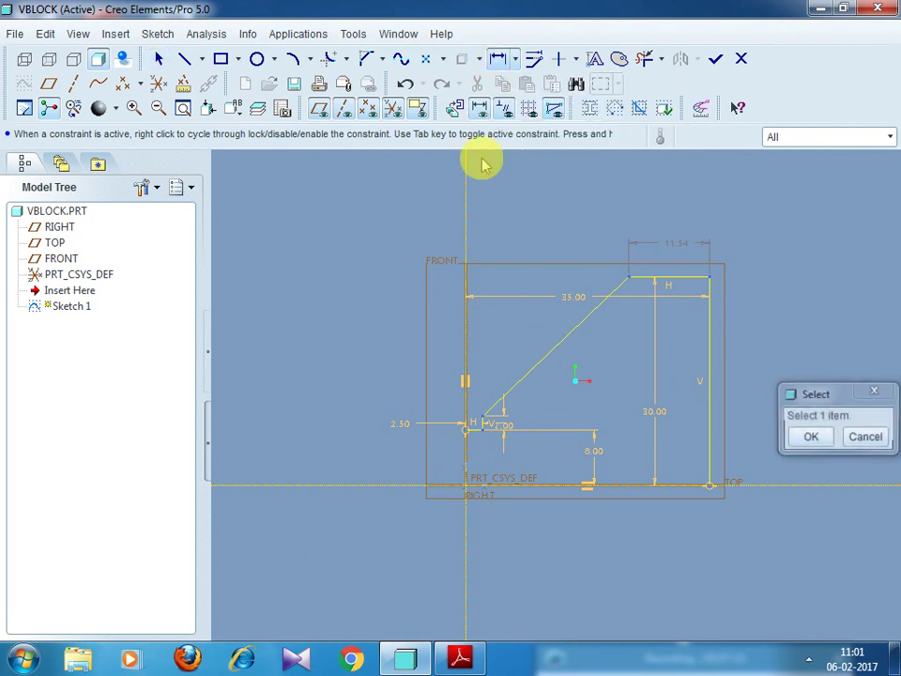
pyautogui.click(469, 322)
pyautogui.click(546, 355)
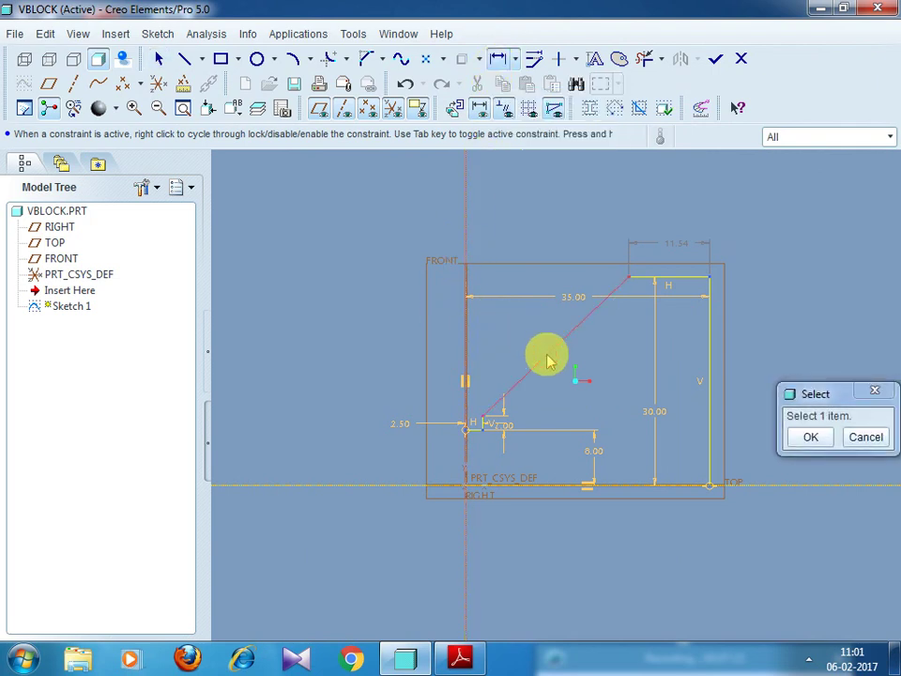
pyautogui.middleClick(519, 291)
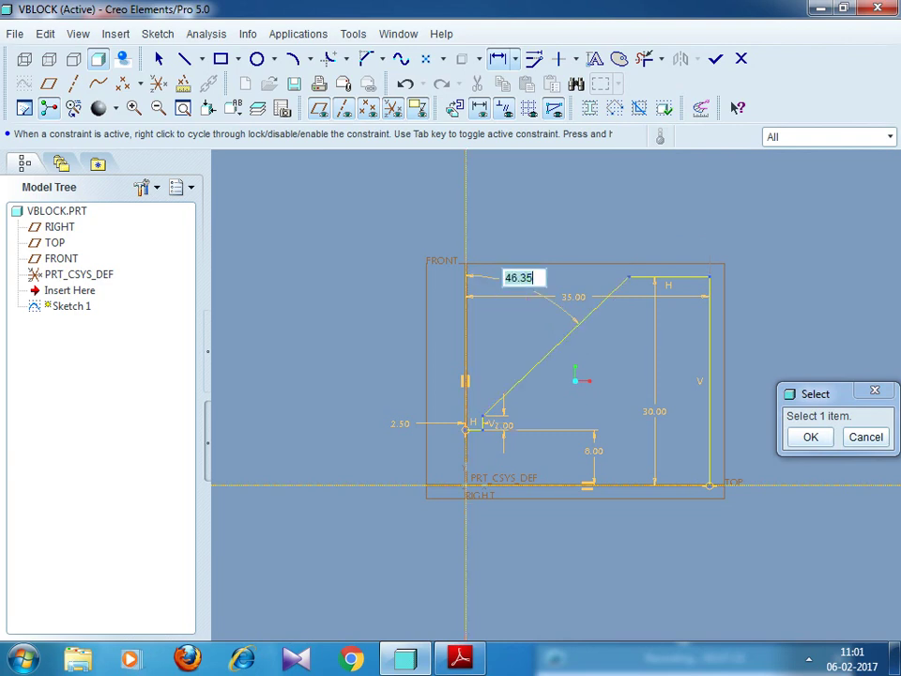
pyautogui.write('45')
pyautogui.press('Return')
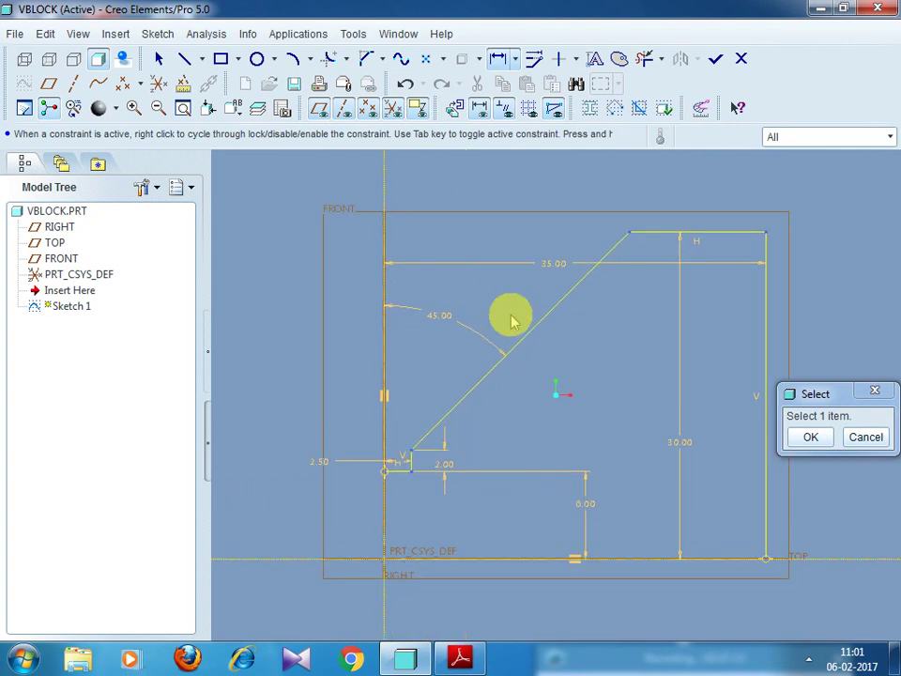
pyautogui.click(813, 438)
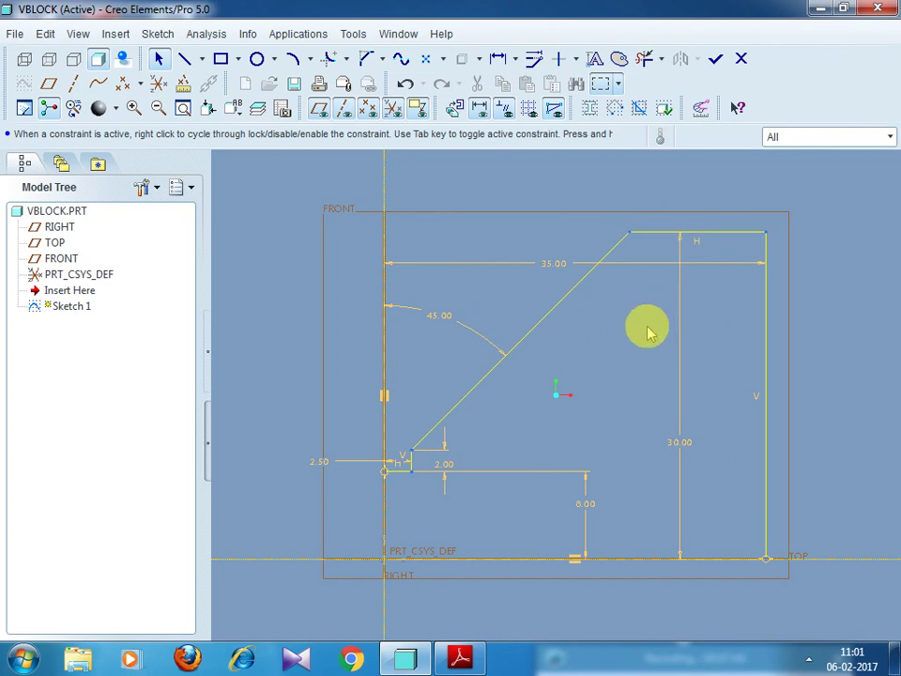
# - Check the side slot in Adobe Reader and sketch its outline, about 5.6 mm wide and 6.3 mm high, between the outer line and the horizontal centerline
pyautogui.scroll(2, 646, 328)
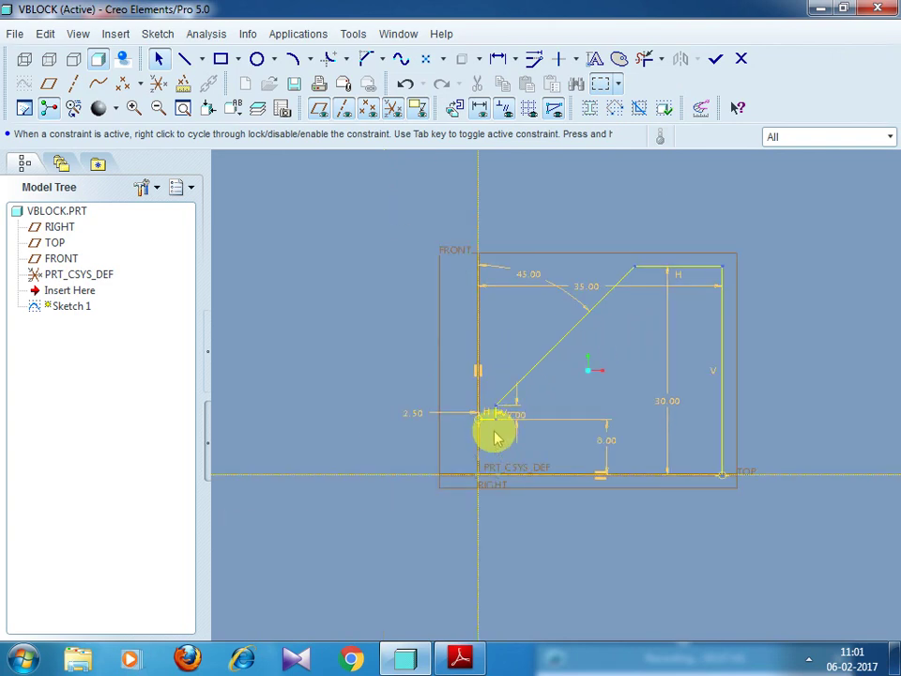
pyautogui.click(458, 657)
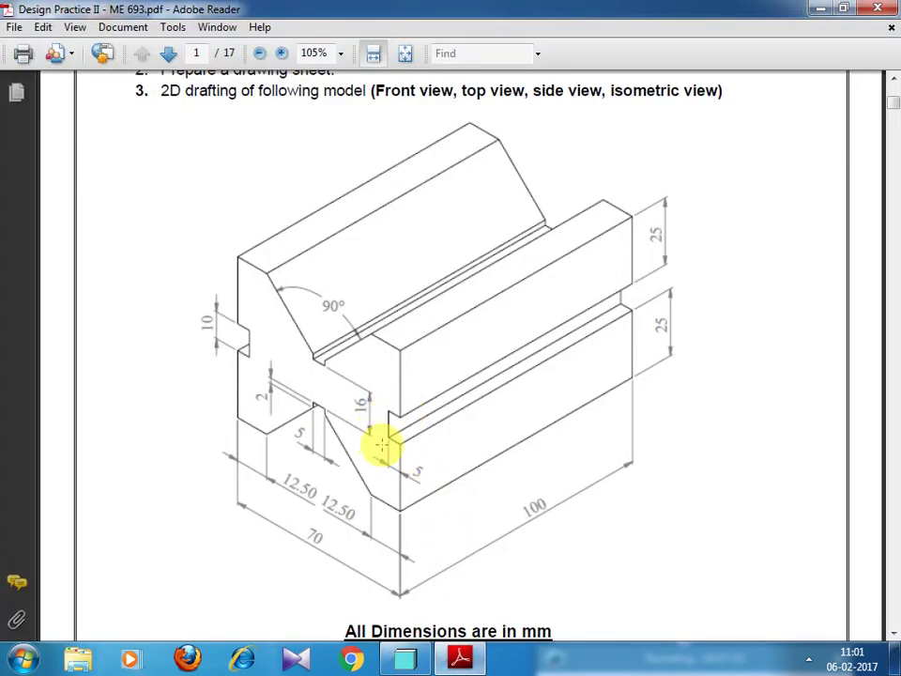
pyautogui.click(822, 9)
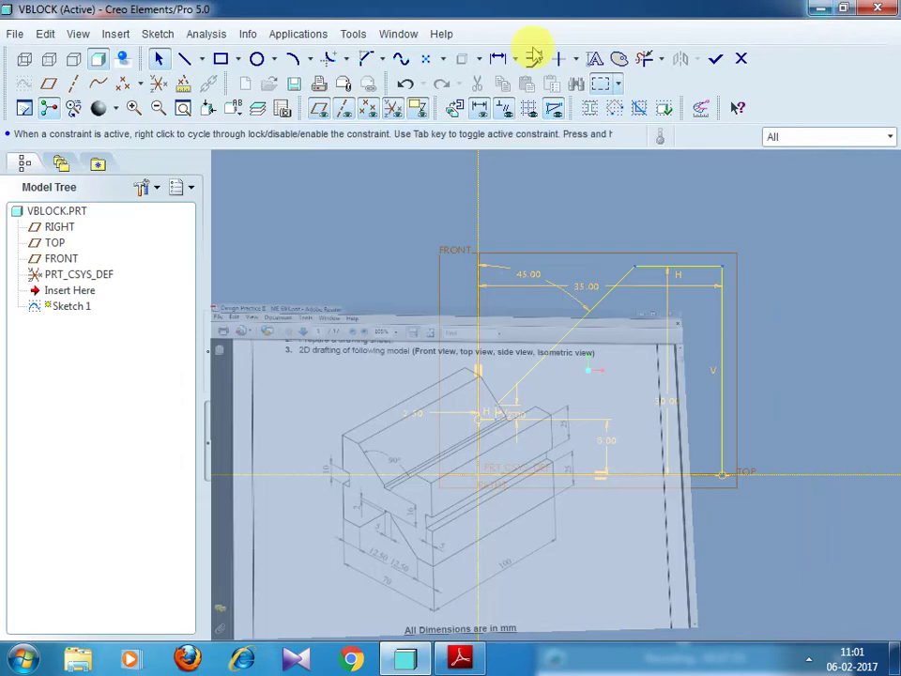
pyautogui.click(185, 59)
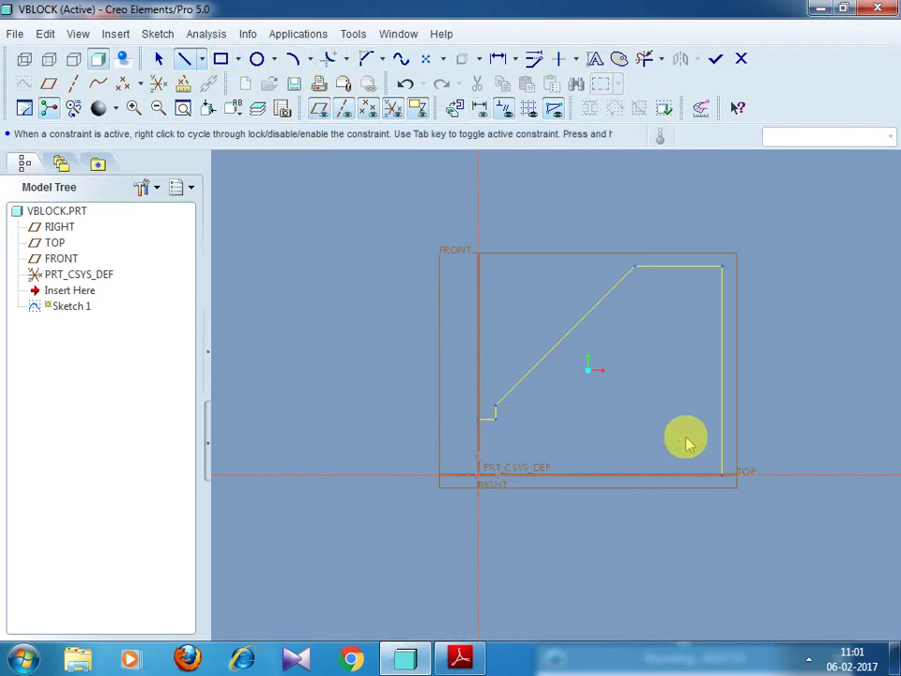
pyautogui.click(722, 432)
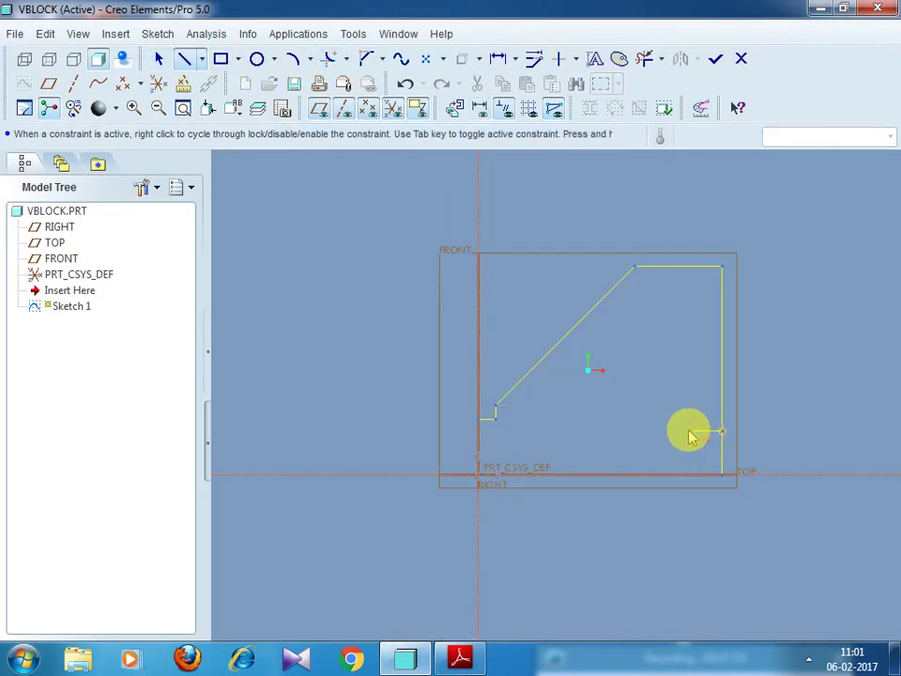
pyautogui.click(684, 432)
pyautogui.click(684, 474)
pyautogui.middleClick(695, 495)
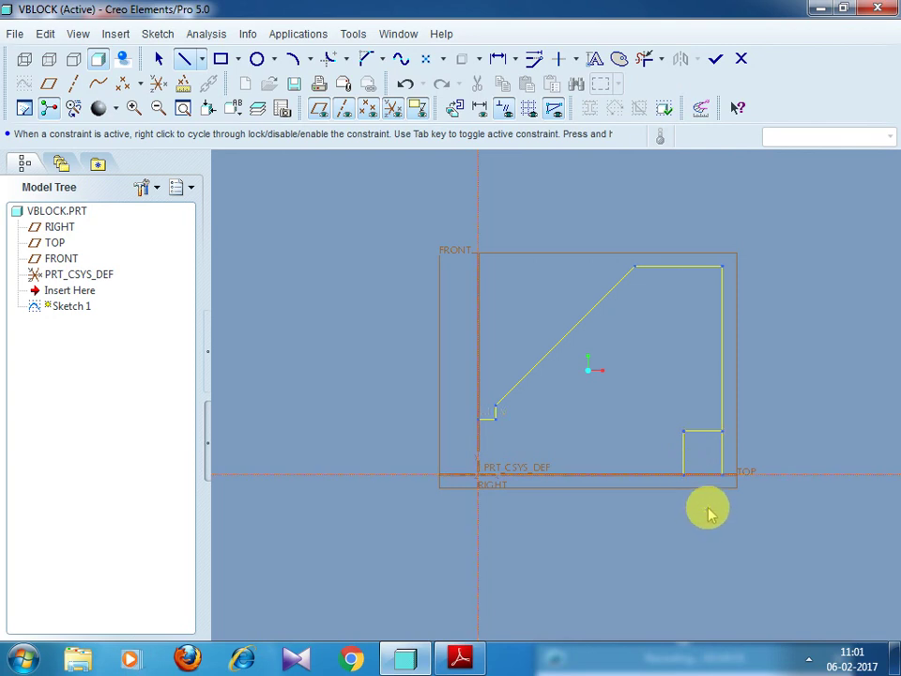
pyautogui.middleClick(711, 408)
pyautogui.scroll(3, 712, 421)
# - Set the side slot outline's width and height to 5 mm each
pyautogui.doubleClick(709, 448)
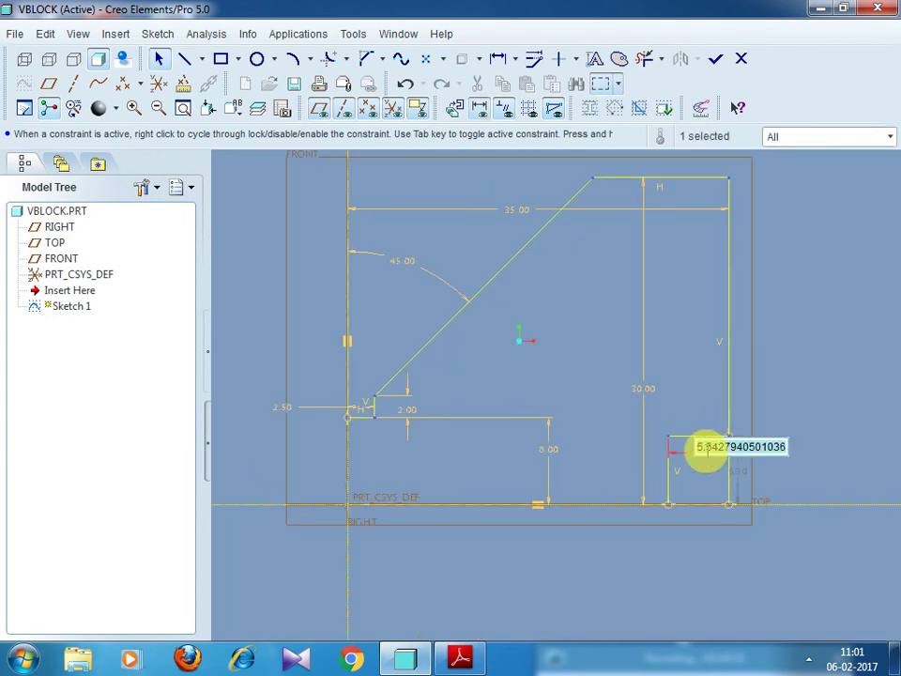
pyautogui.write('5')
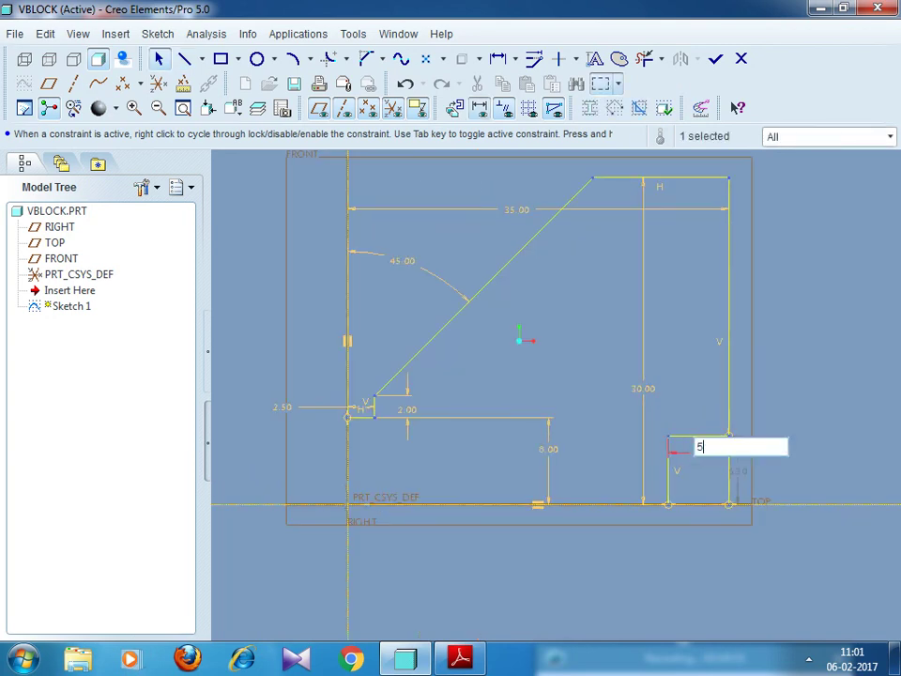
pyautogui.press('Return')
pyautogui.moveTo(700, 441)
pyautogui.keyDown('shift'); pyautogui.mouseDown(button='middle')
pyautogui.moveTo(718, 477)
pyautogui.moveTo(774, 533)
pyautogui.mouseUp(button='middle'); pyautogui.keyUp('shift')
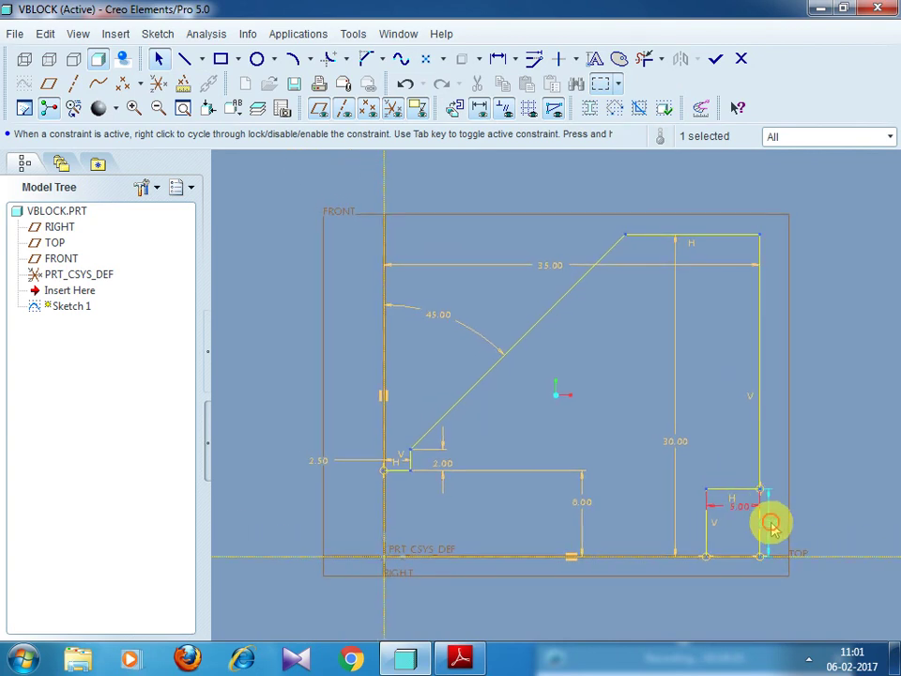
pyautogui.doubleClick(771, 526)
pyautogui.write('6')
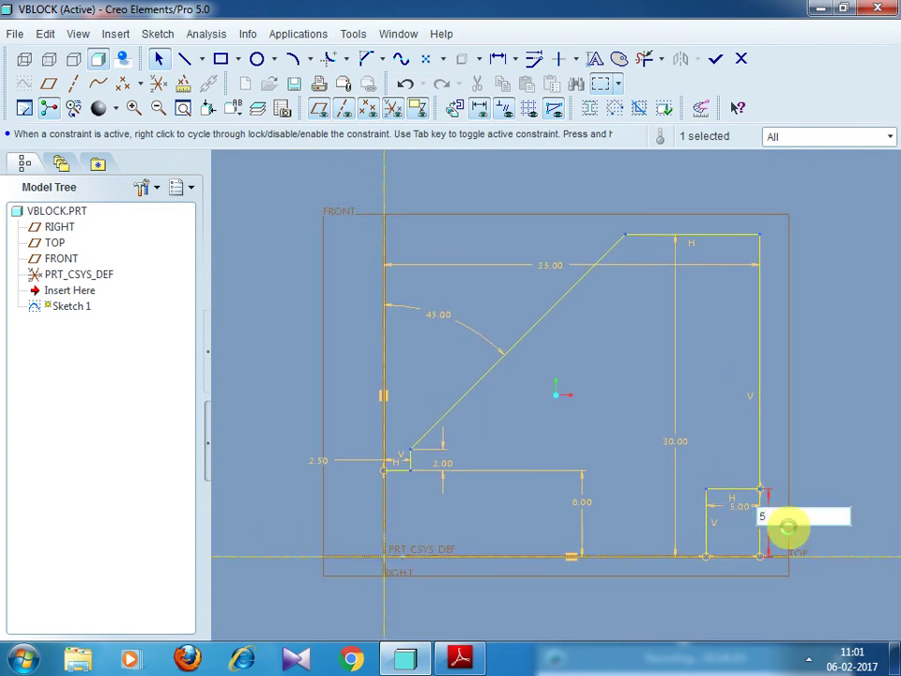
pyautogui.press('Return')
pyautogui.scroll(1, 779, 537)
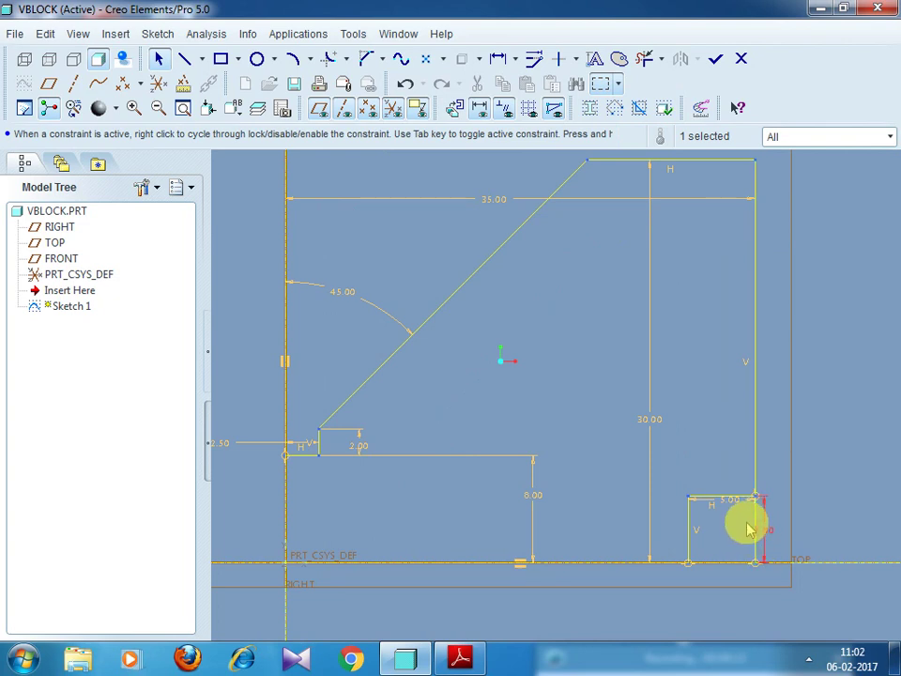
pyautogui.scroll(-1, 654, 485)
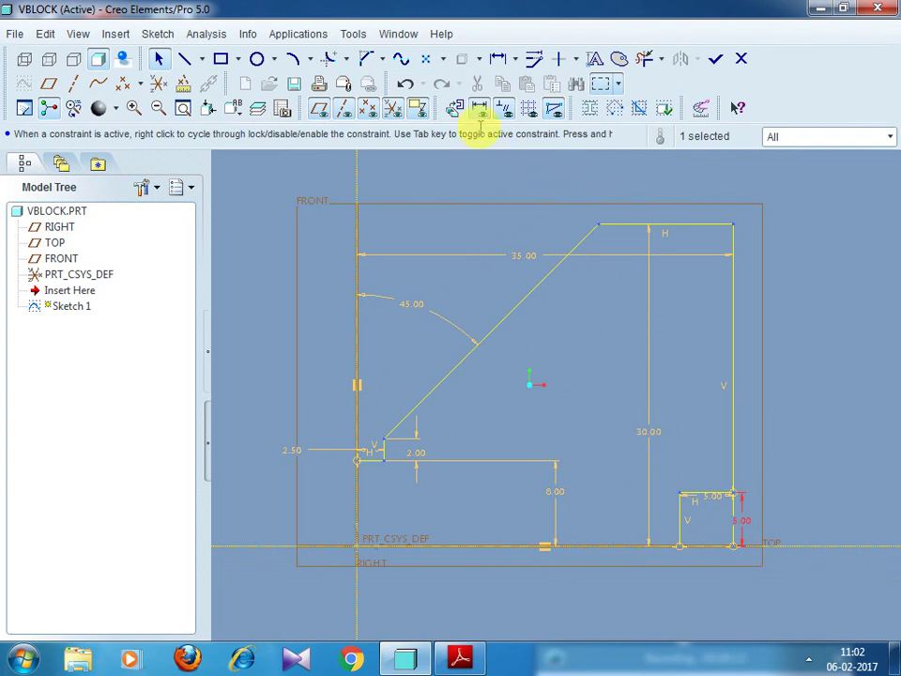
# - Trim away the outer vertical line's segment that closes the side slot, between the slot's horizontal line and the horizontal centerline
pyautogui.click(645, 61)
pyautogui.scroll(-3, 766, 583)
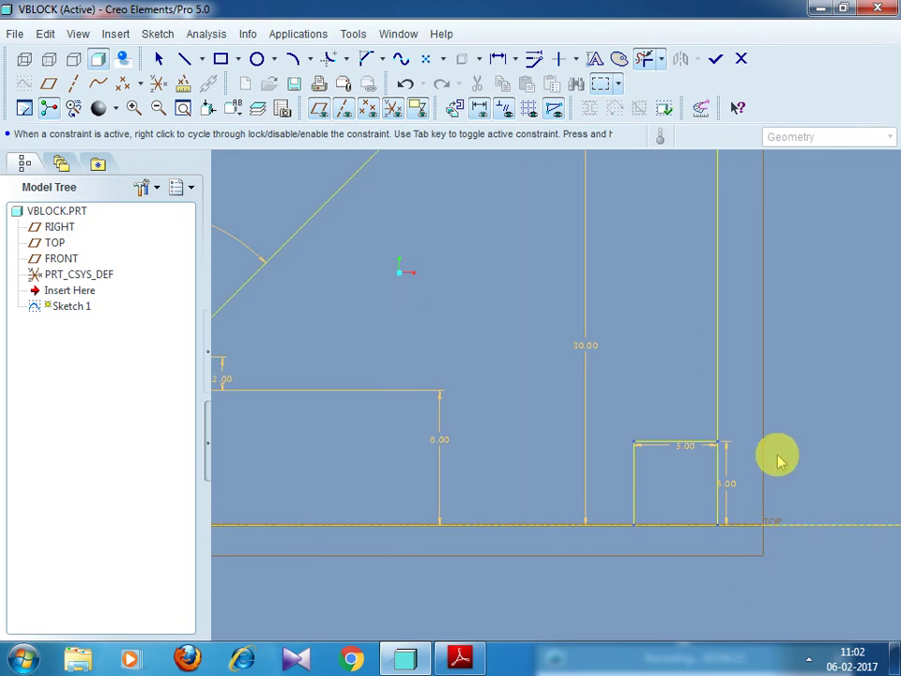
pyautogui.moveTo(795, 428)
pyautogui.mouseDown()
pyautogui.moveTo(775, 434)
pyautogui.moveTo(708, 511)
pyautogui.mouseUp()
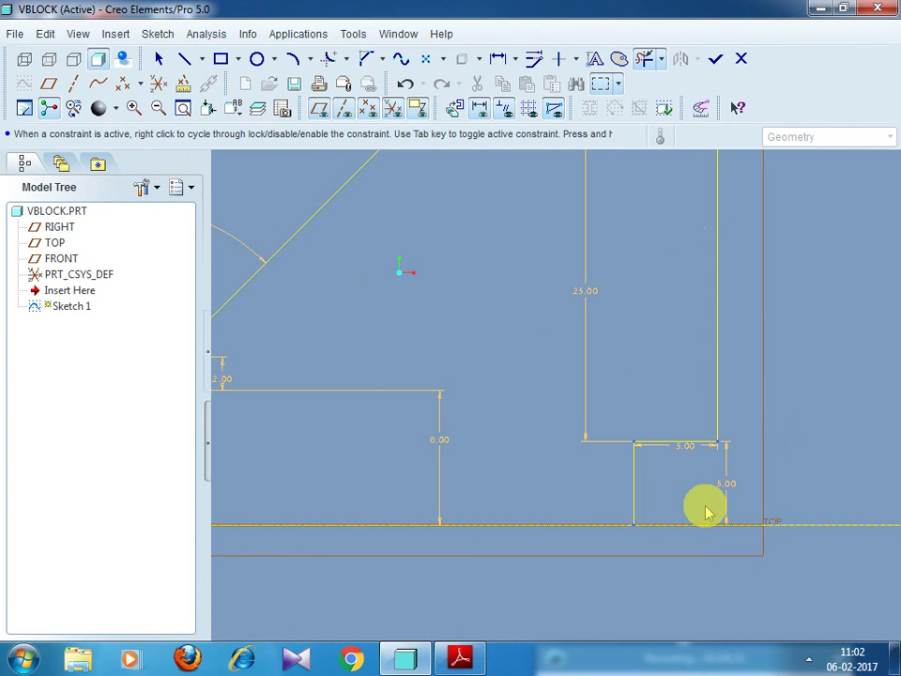
pyautogui.middleClick(708, 512)
pyautogui.scroll(5, 708, 512)
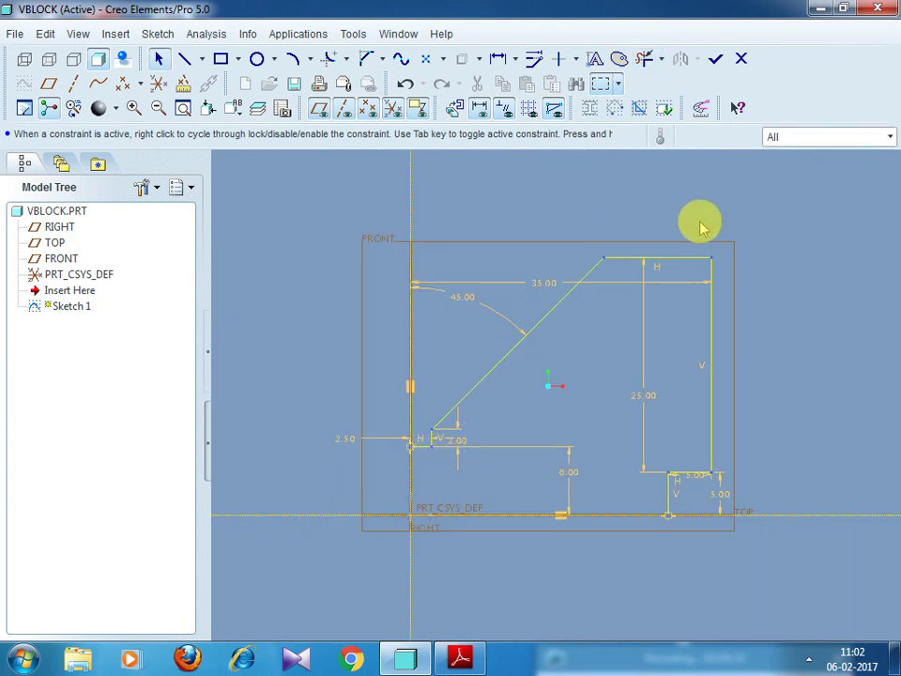
# - Mirror the whole profile about the horizontal centerline
pyautogui.scroll(5, 664, 547)
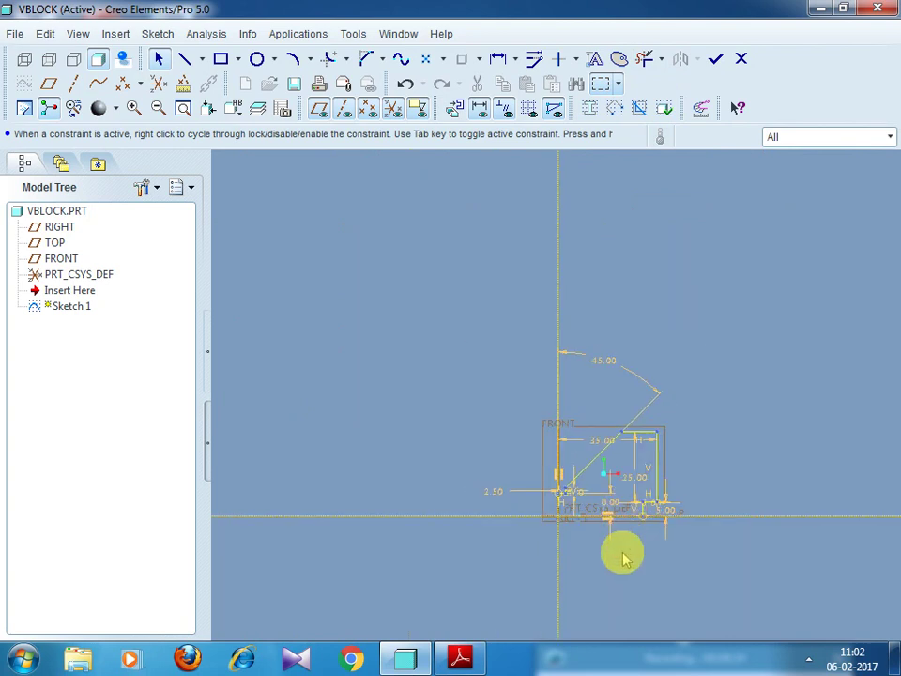
pyautogui.scroll(-3, 621, 559)
pyautogui.moveTo(442, 252)
pyautogui.mouseDown()
pyautogui.moveTo(611, 414)
pyautogui.moveTo(785, 556)
pyautogui.mouseUp()
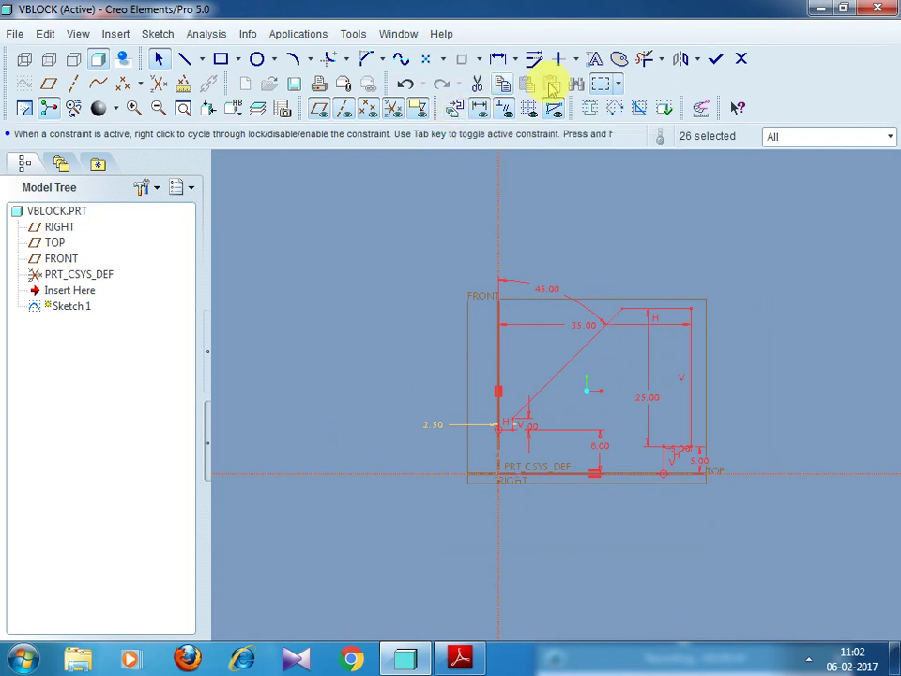
pyautogui.click(677, 62)
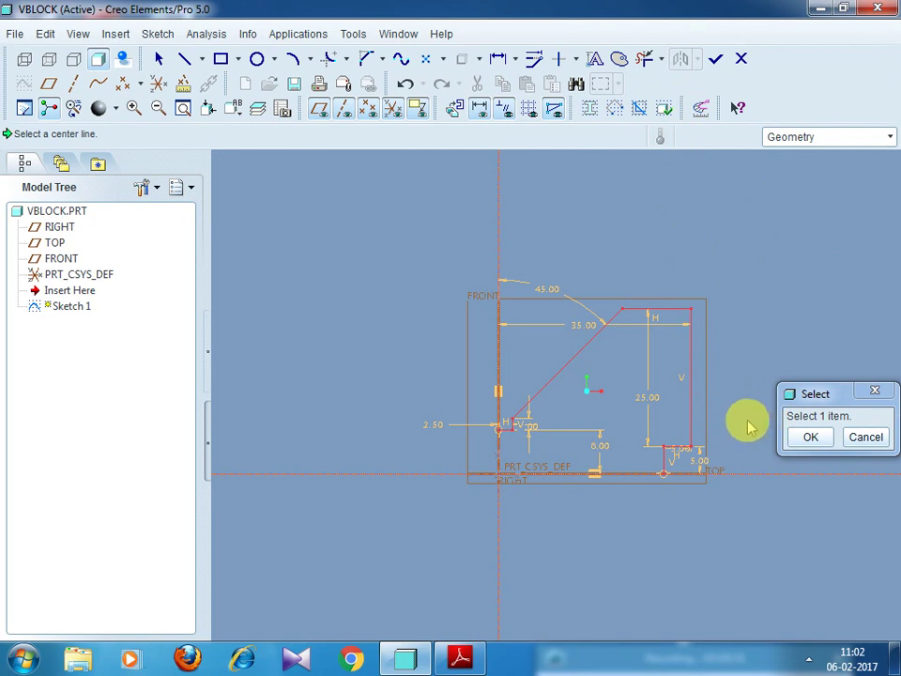
pyautogui.click(749, 477)
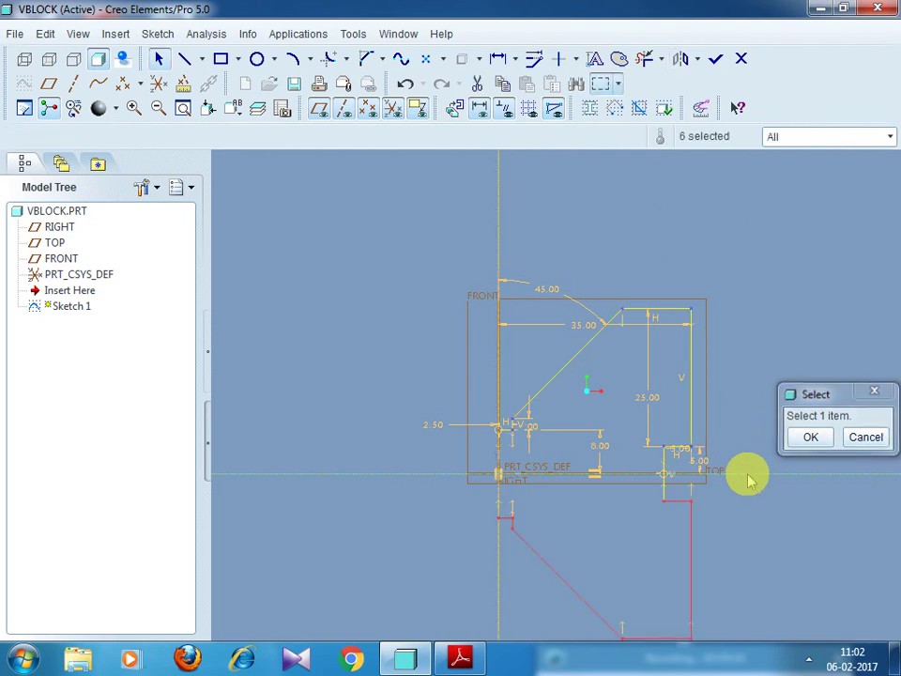
# - Mirror the half profile about the vertical centerline
pyautogui.scroll(2, 737, 470)
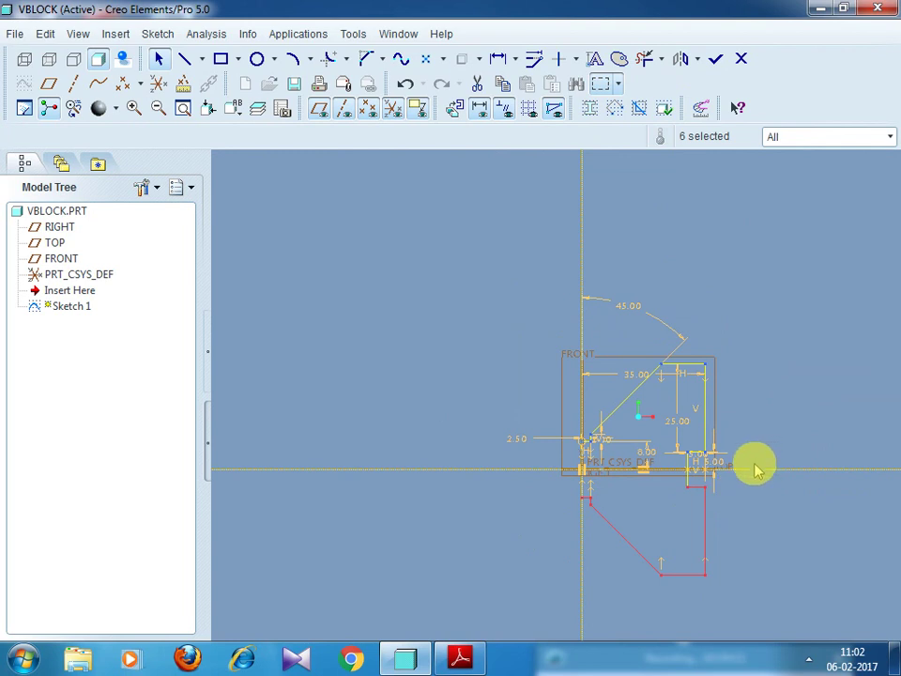
pyautogui.click(614, 368)
pyautogui.moveTo(513, 285)
pyautogui.mouseDown()
pyautogui.moveTo(607, 433)
pyautogui.moveTo(774, 641)
pyautogui.mouseUp()
pyautogui.click(680, 56)
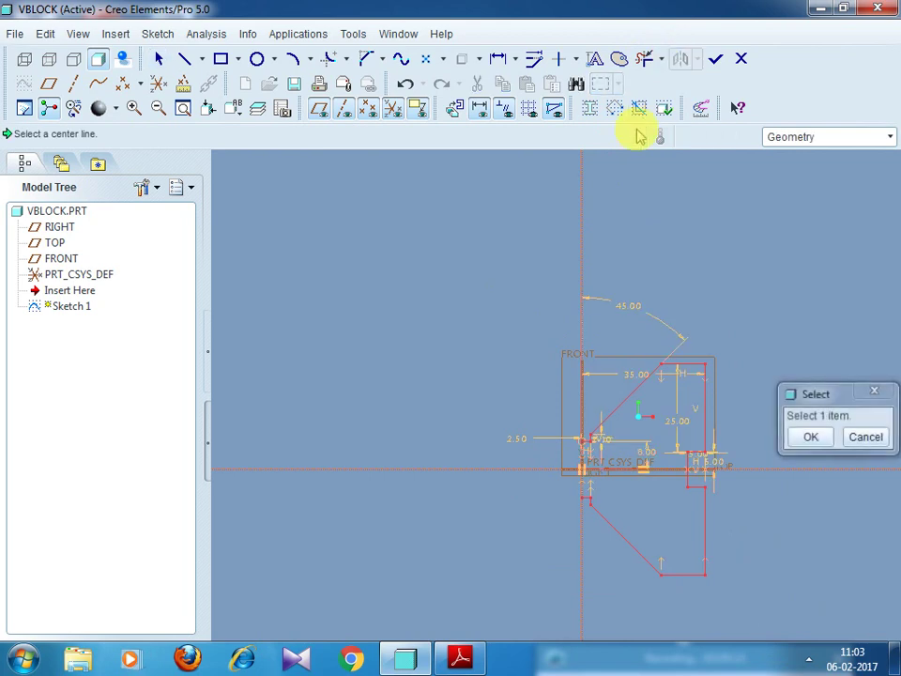
pyautogui.click(582, 216)
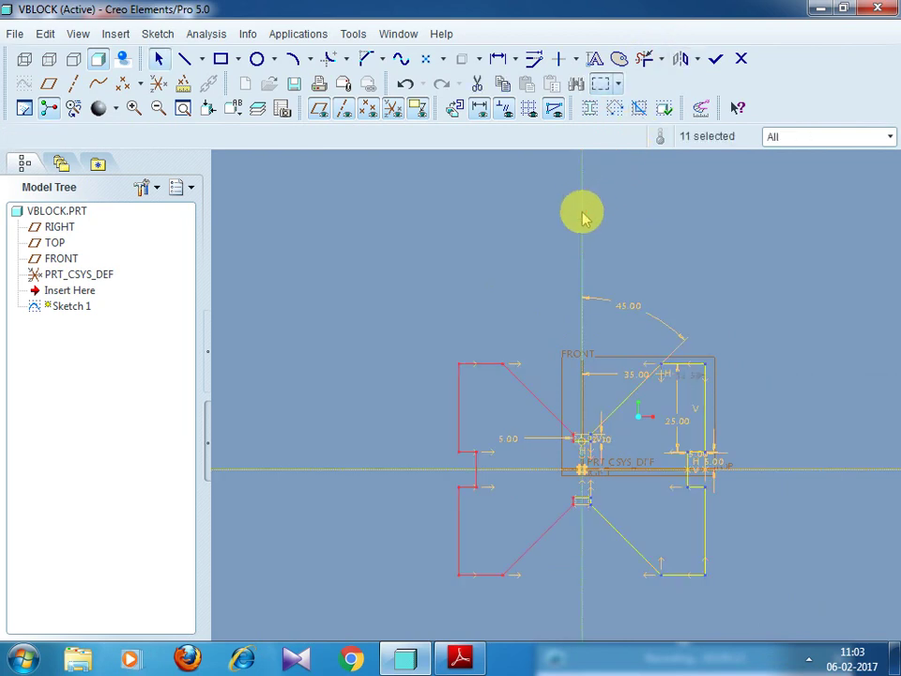
pyautogui.click(709, 247)
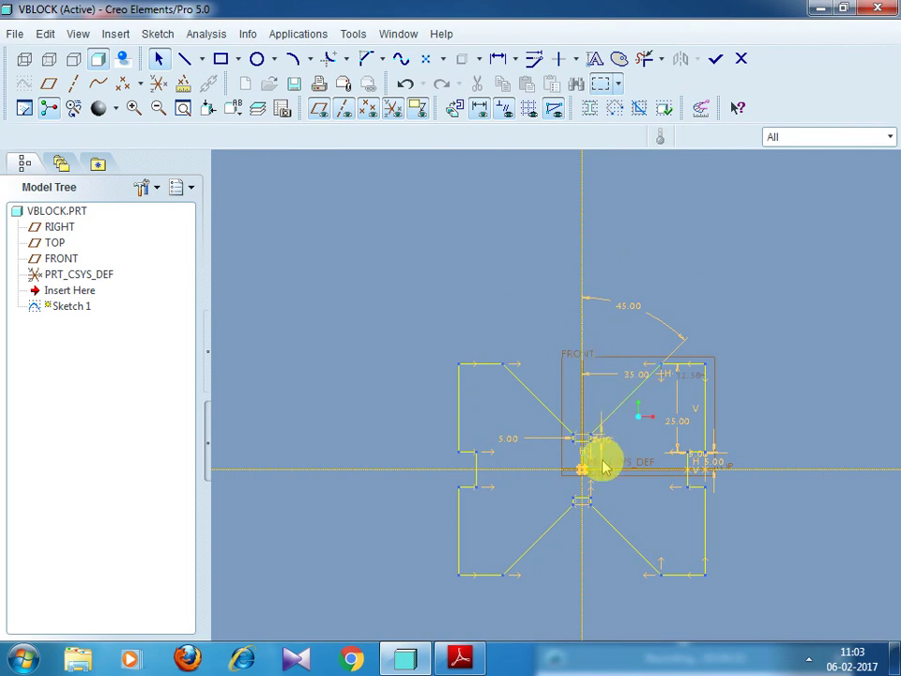
# - Shade the sketch's closed loops to check that the mirrored profile is closed
pyautogui.scroll(1, 632, 499)
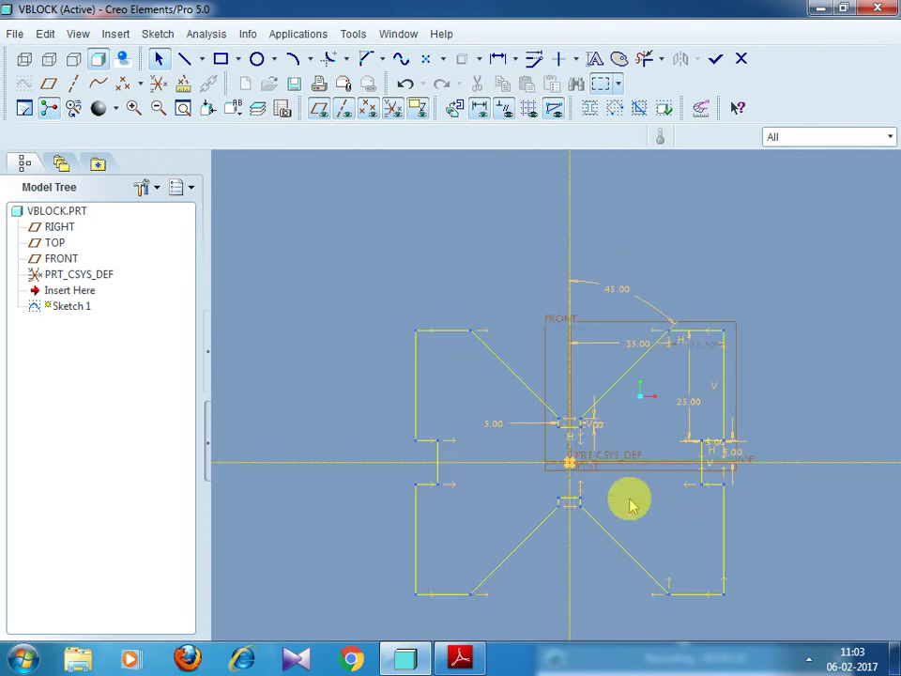
pyautogui.scroll(2, 612, 482)
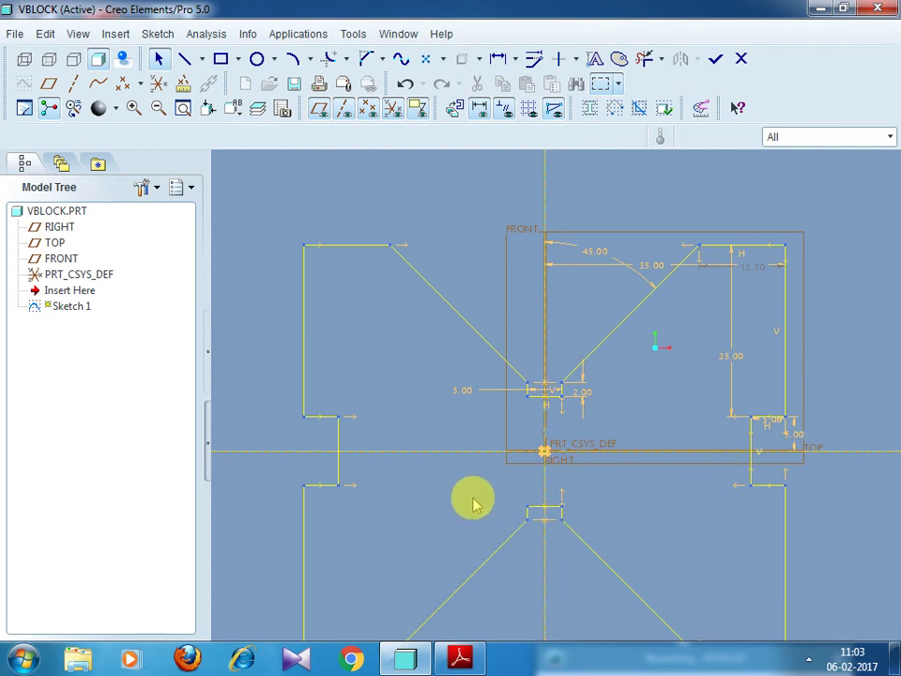
pyautogui.scroll(-3, 474, 504)
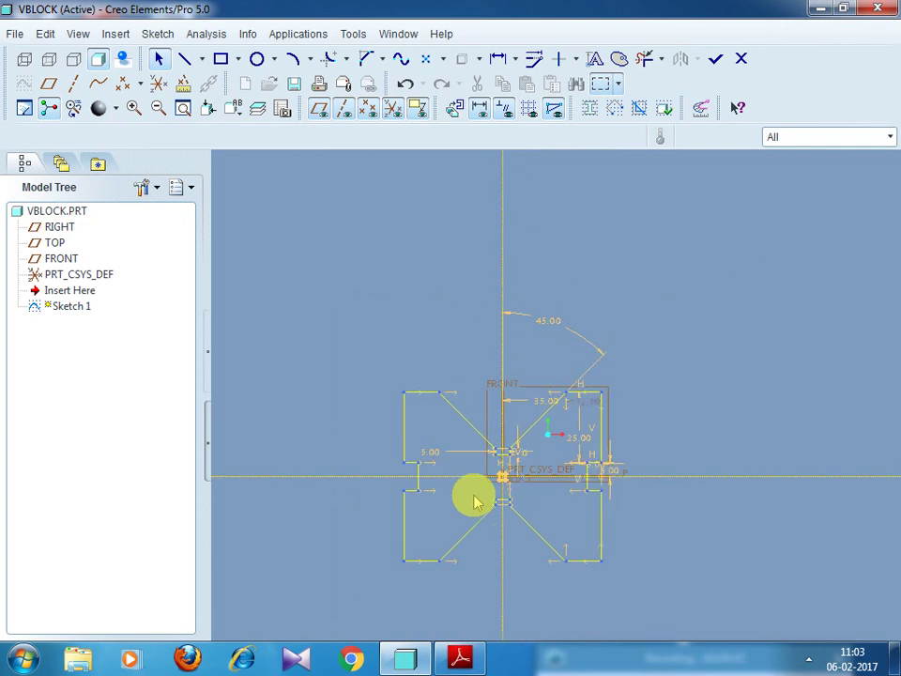
pyautogui.scroll(3, 543, 573)
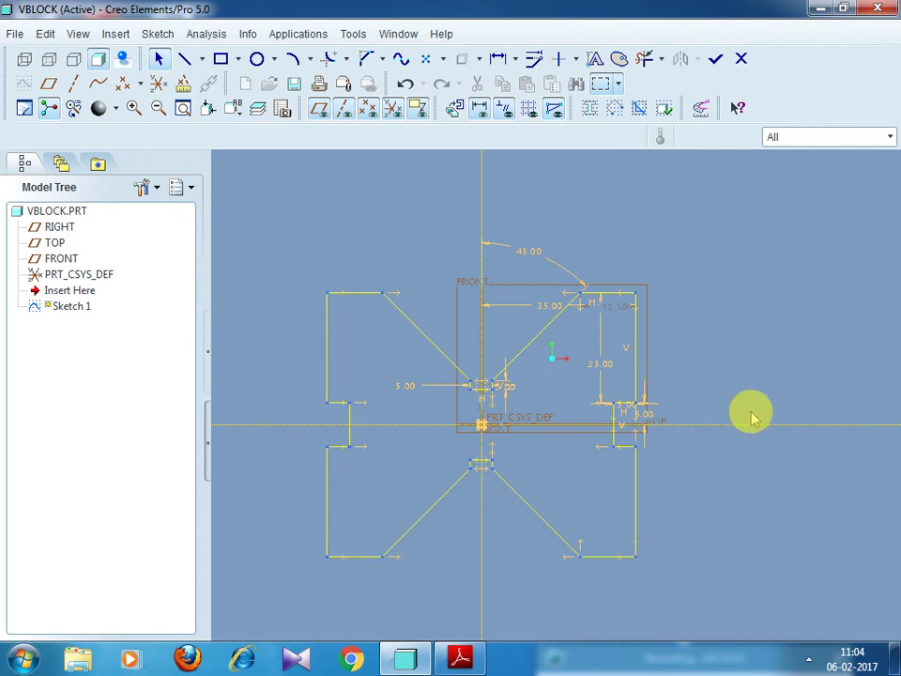
pyautogui.click(590, 110)
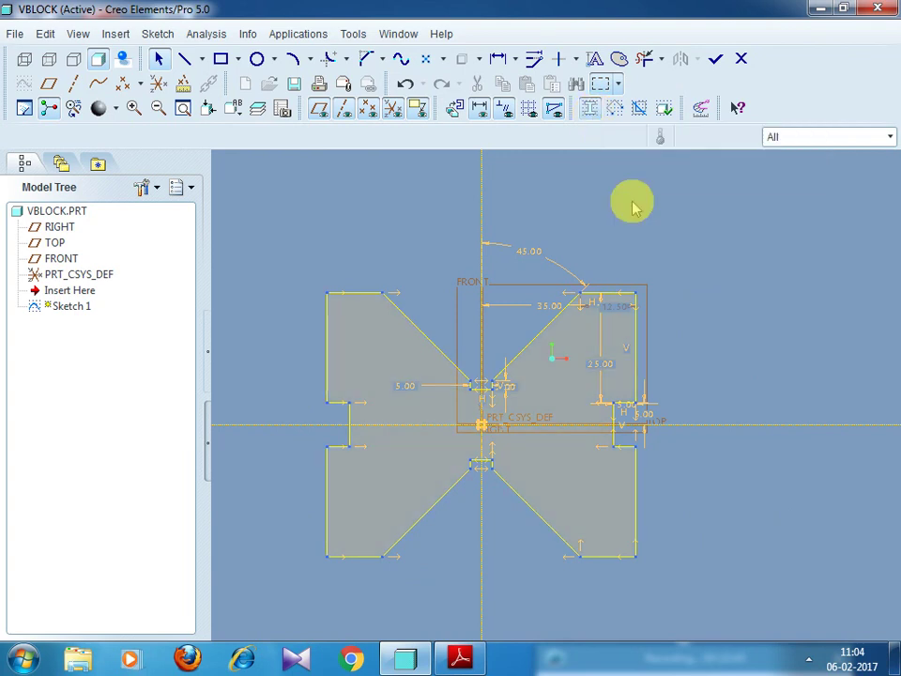
pyautogui.scroll(2, 678, 413)
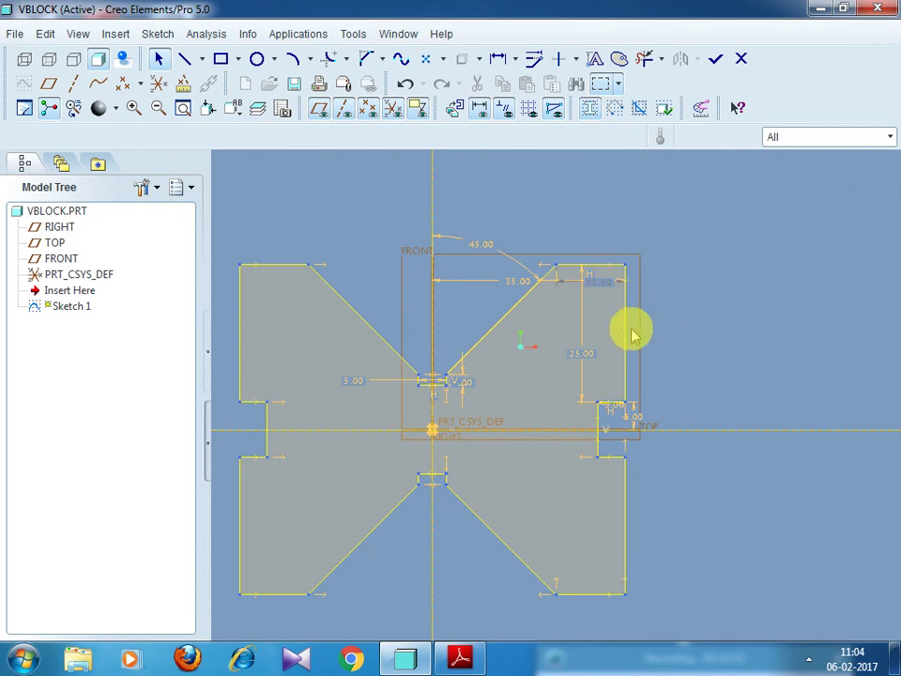
# - Trim away the lower horizontal line of the right-hand side slot to open the profile
pyautogui.click(642, 58)
pyautogui.scroll(4, 623, 475)
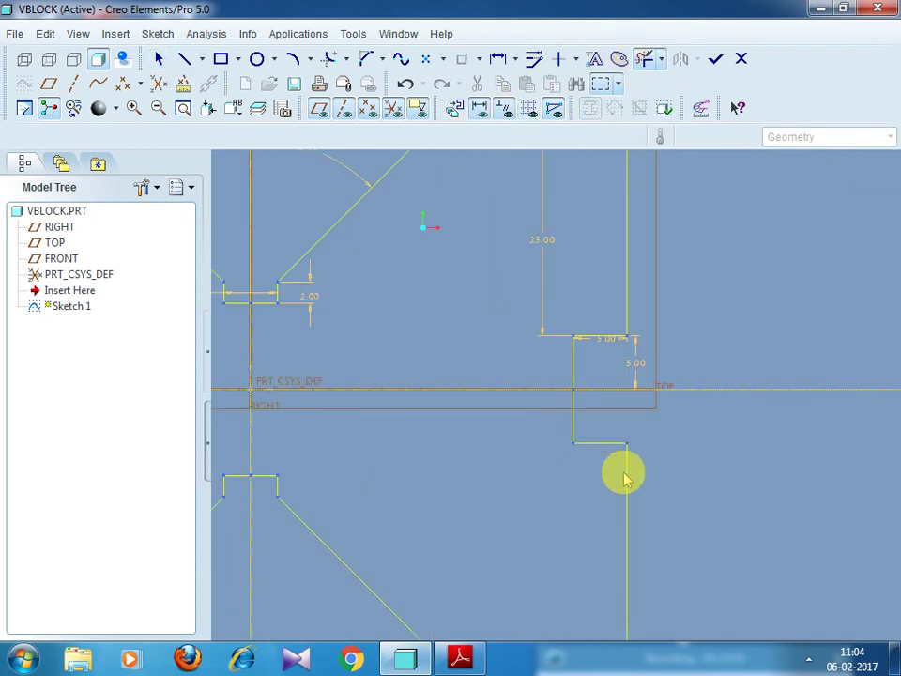
pyautogui.moveTo(608, 402); pyautogui.dragTo(568, 507)
pyautogui.middleClick(715, 398)
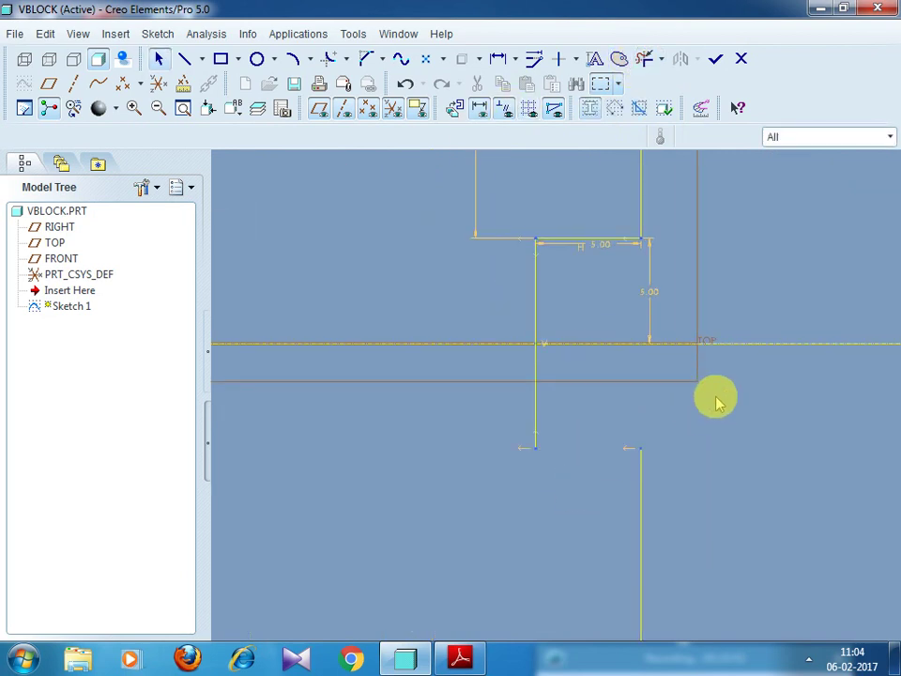
pyautogui.scroll(-4, 723, 385)
pyautogui.scroll(-2, 706, 184)
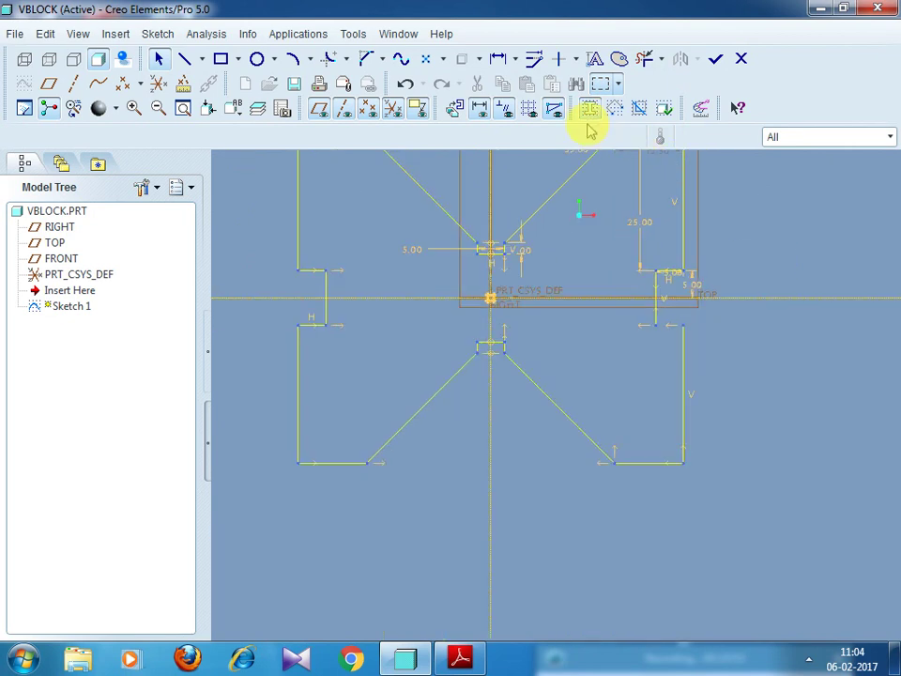
pyautogui.scroll(-2, 608, 197)
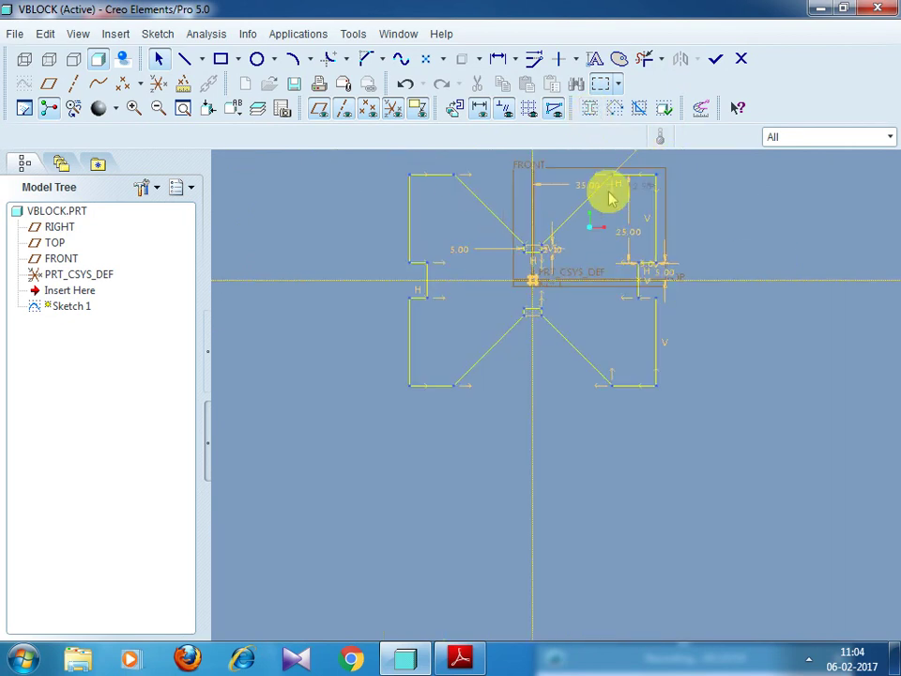
# - Highlight the open ends of the sketch and examine the gap at the right-hand side slot
pyautogui.click(613, 110)
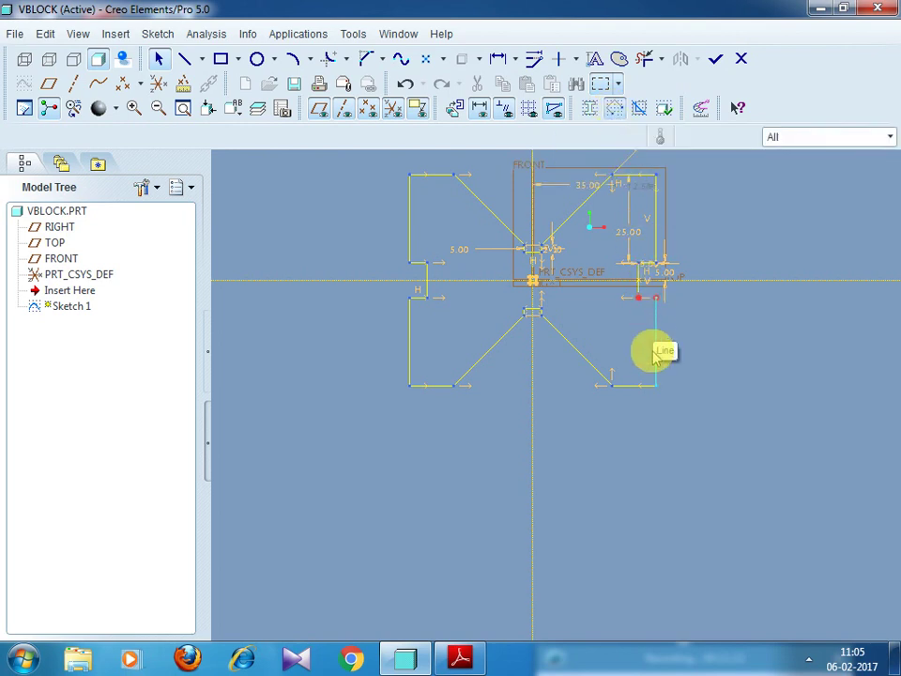
pyautogui.scroll(2, 651, 355)
pyautogui.scroll(-3, 666, 317)
pyautogui.scroll(3, 665, 334)
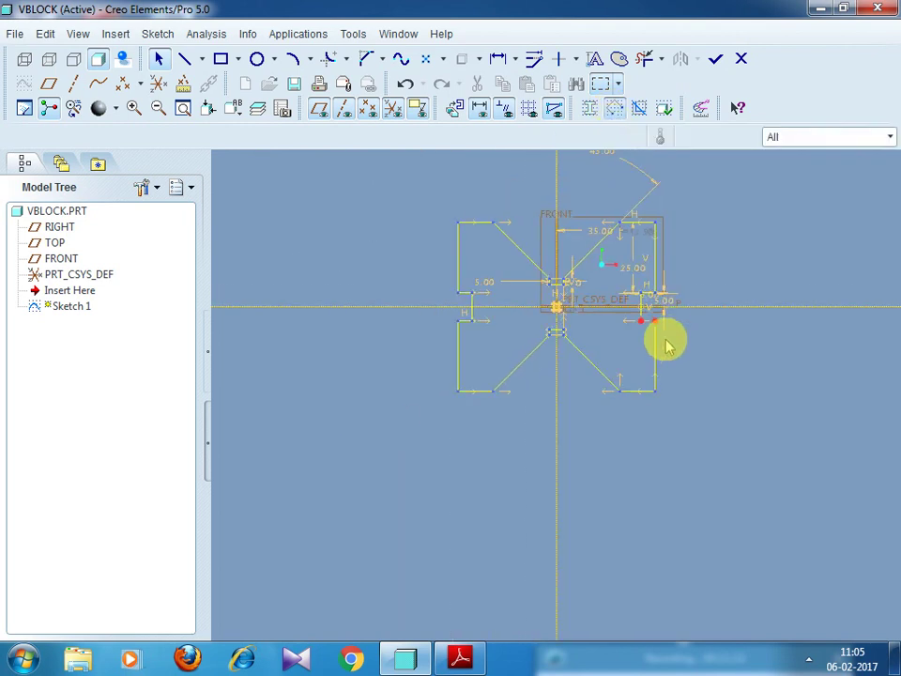
pyautogui.scroll(-4, 663, 319)
pyautogui.scroll(-3, 662, 328)
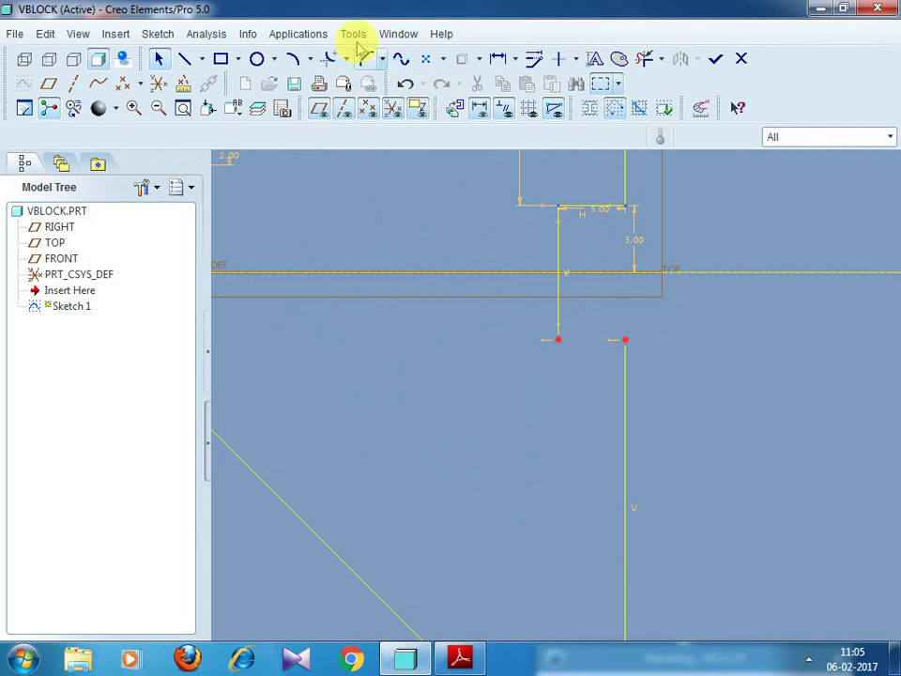
# - Draw a horizontal line between the two open endpoints to close the right-hand side slot
pyautogui.click(185, 58)
pyautogui.scroll(-2, 604, 361)
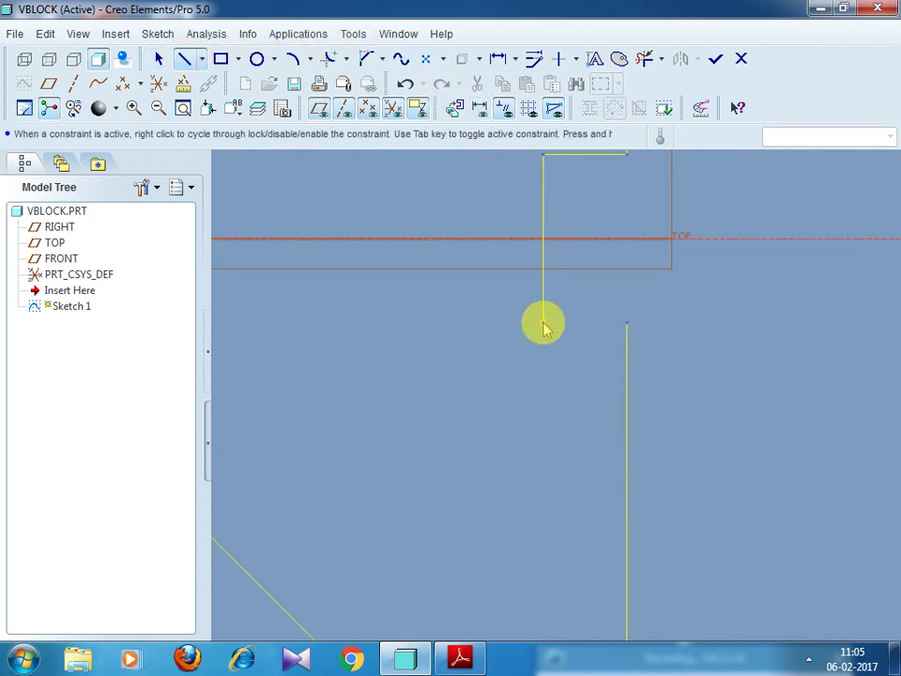
pyautogui.click(543, 322)
pyautogui.click(627, 324)
pyautogui.middleClick(629, 325)
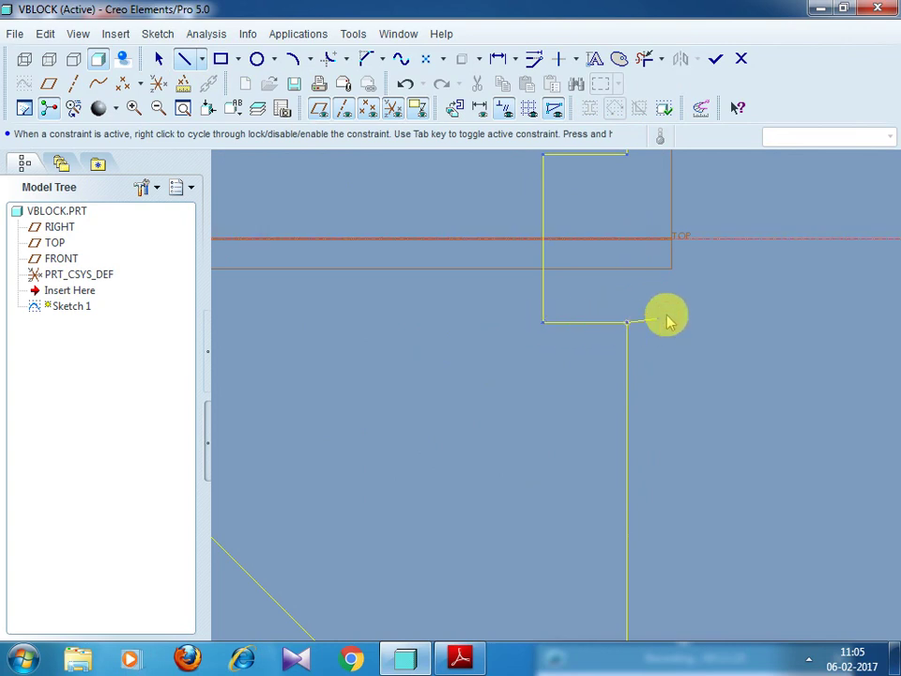
pyautogui.middleClick(706, 300)
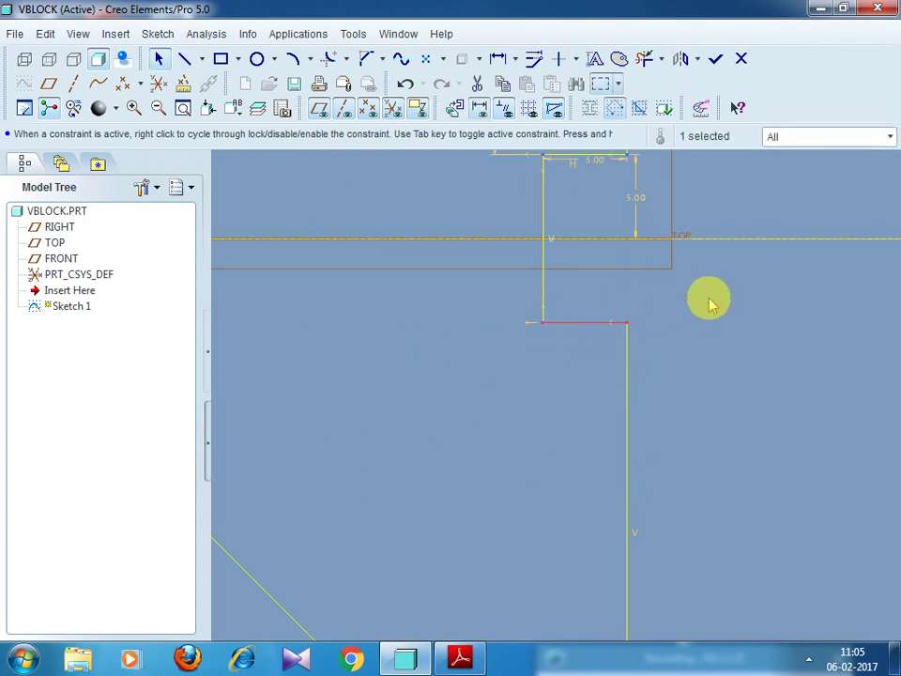
pyautogui.scroll(-6, 720, 363)
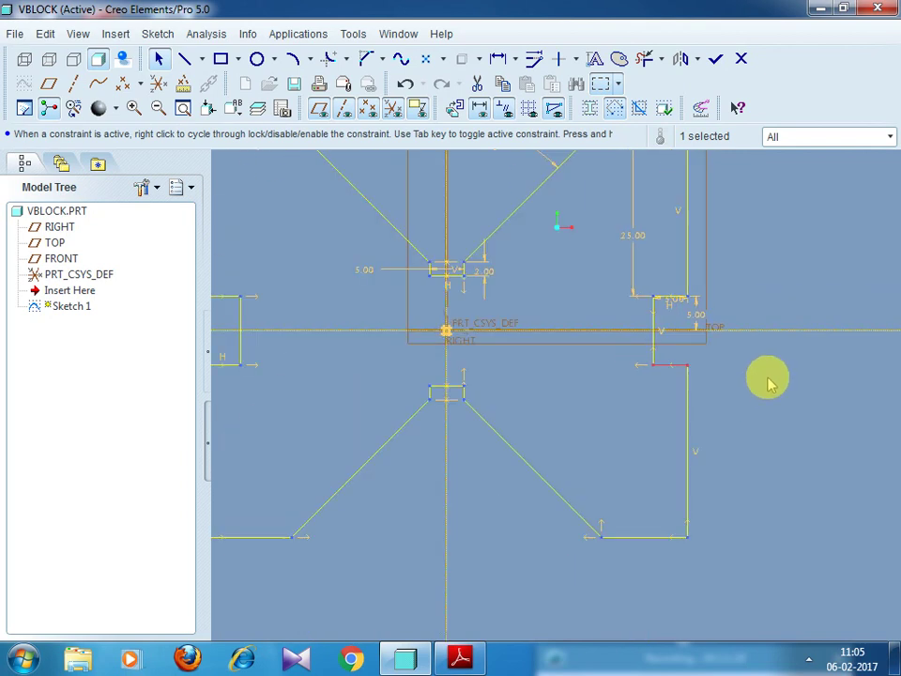
# - Highlight overlapping geometry to check the sketch for overlapping entities around the right-hand side slot
pyautogui.click(751, 373)
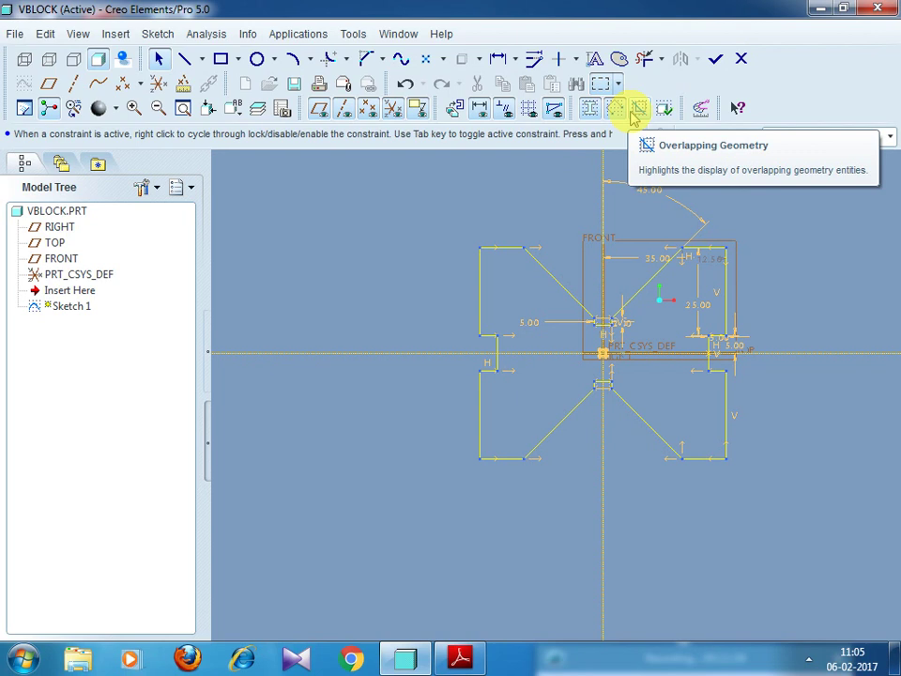
pyautogui.click(636, 111)
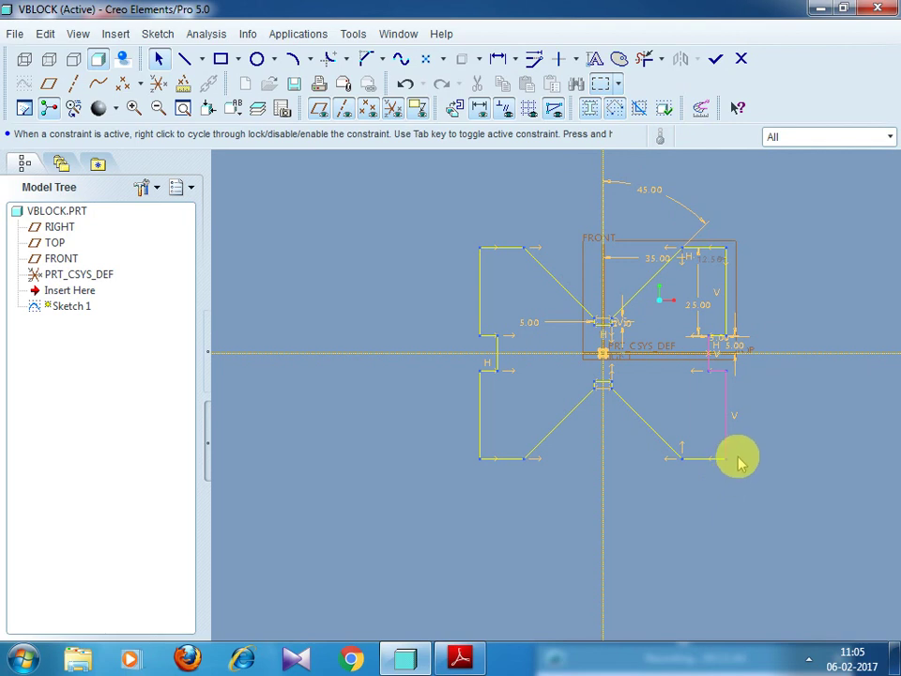
pyautogui.scroll(-2, 760, 362)
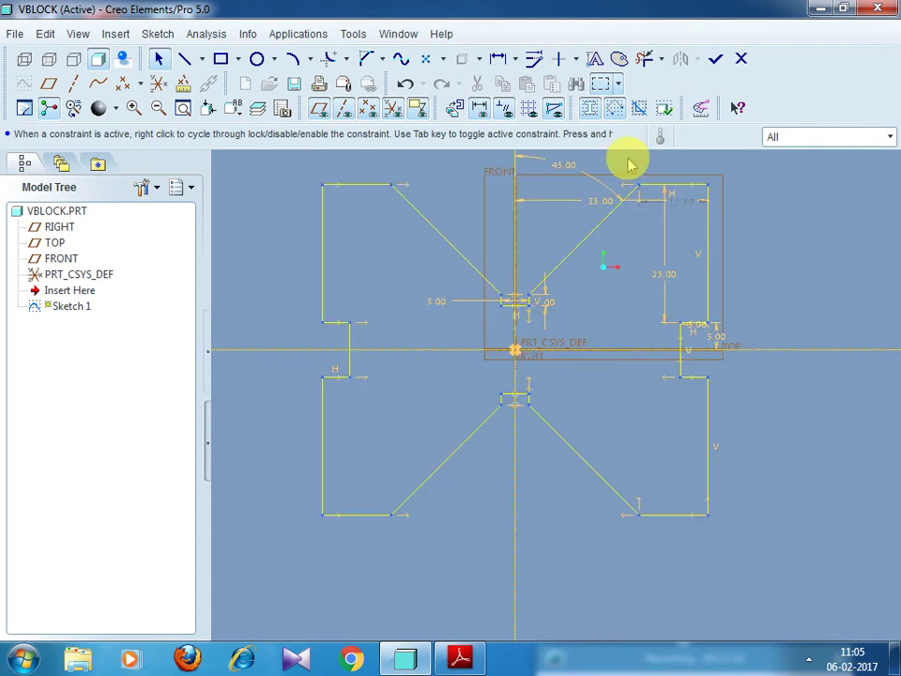
pyautogui.click(638, 109)
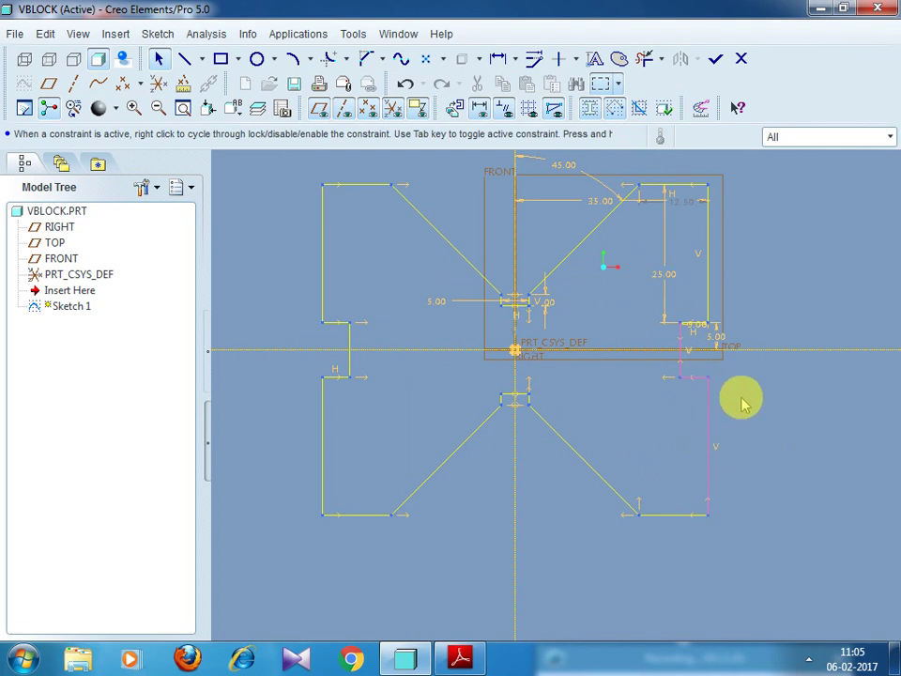
pyautogui.scroll(-2, 736, 378)
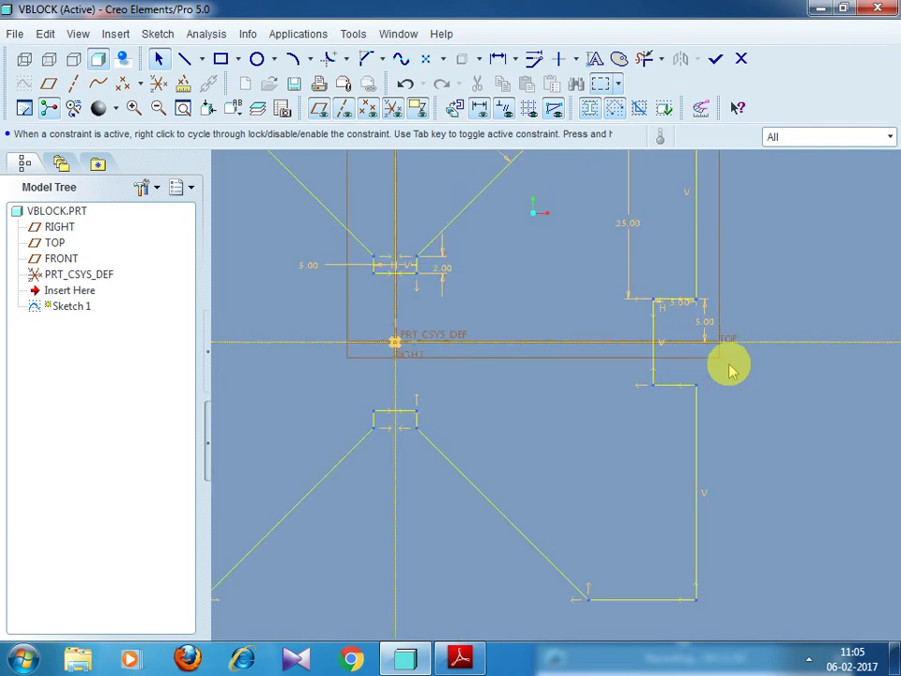
# - Delete the vertical line of the right-hand side slot and undo the deletion
pyautogui.click(658, 339)
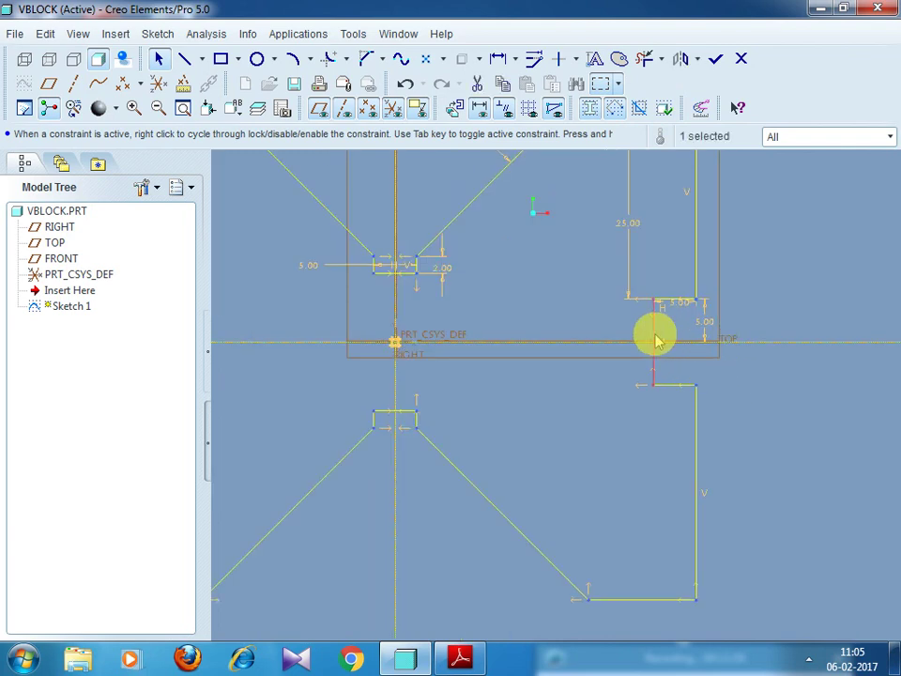
pyautogui.press('Delete')
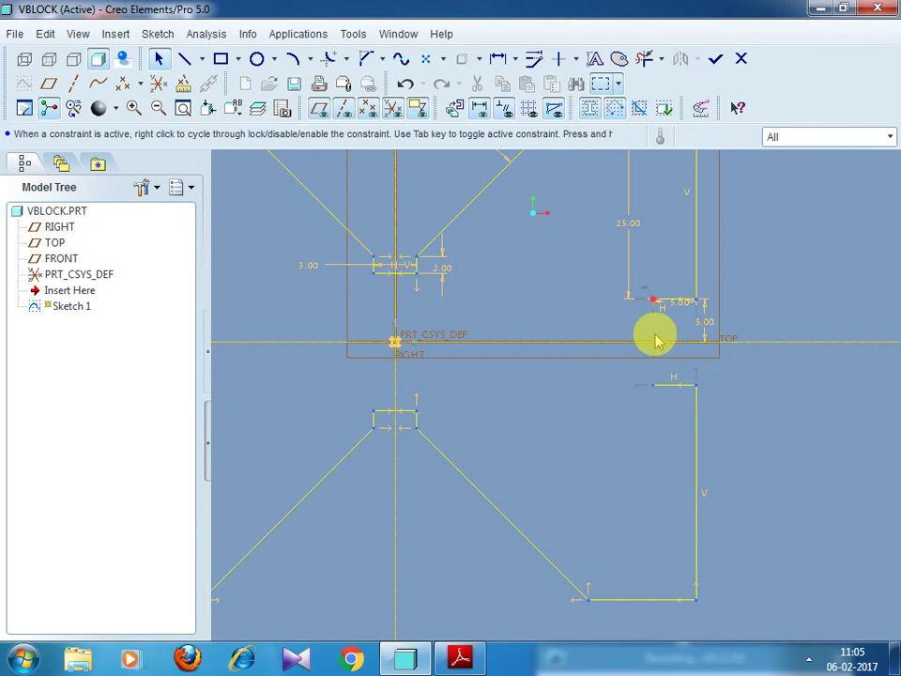
pyautogui.click(674, 385)
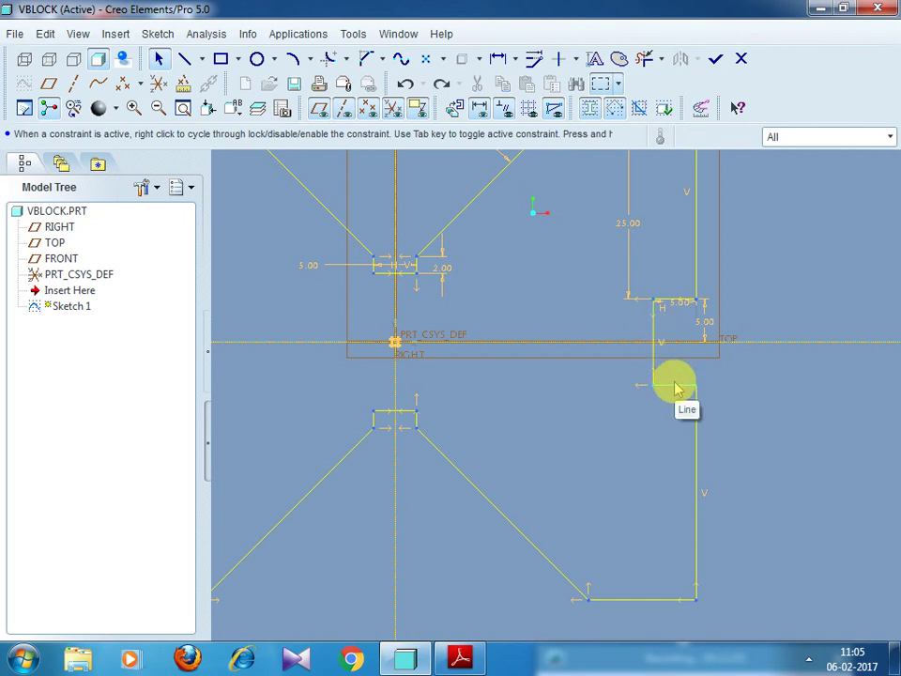
pyautogui.click(676, 386)
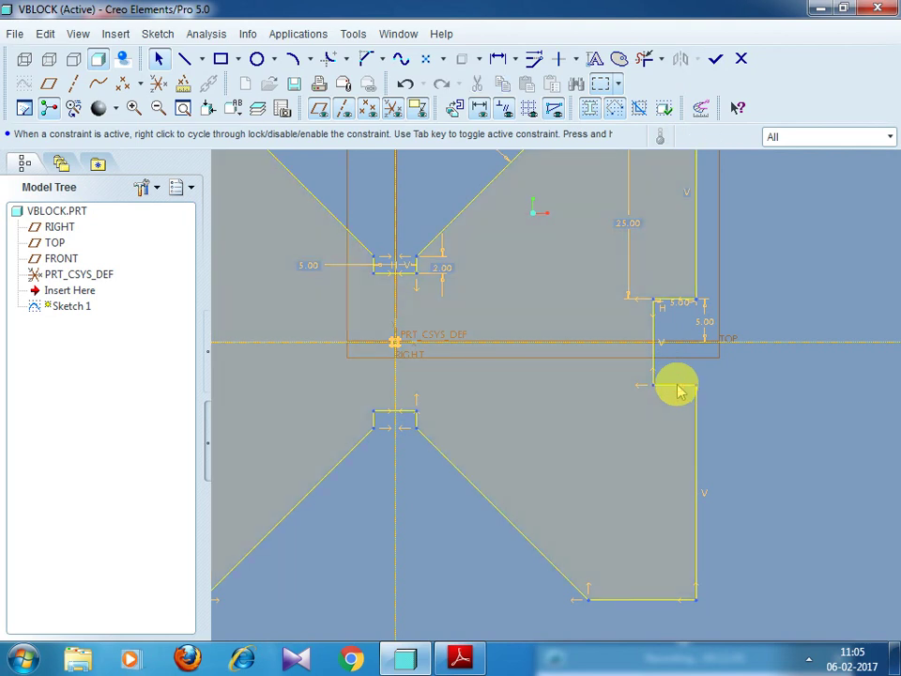
# - Complete the V-block profile sketch, return to the part model and clear the sketch selection
pyautogui.scroll(4, 721, 390)
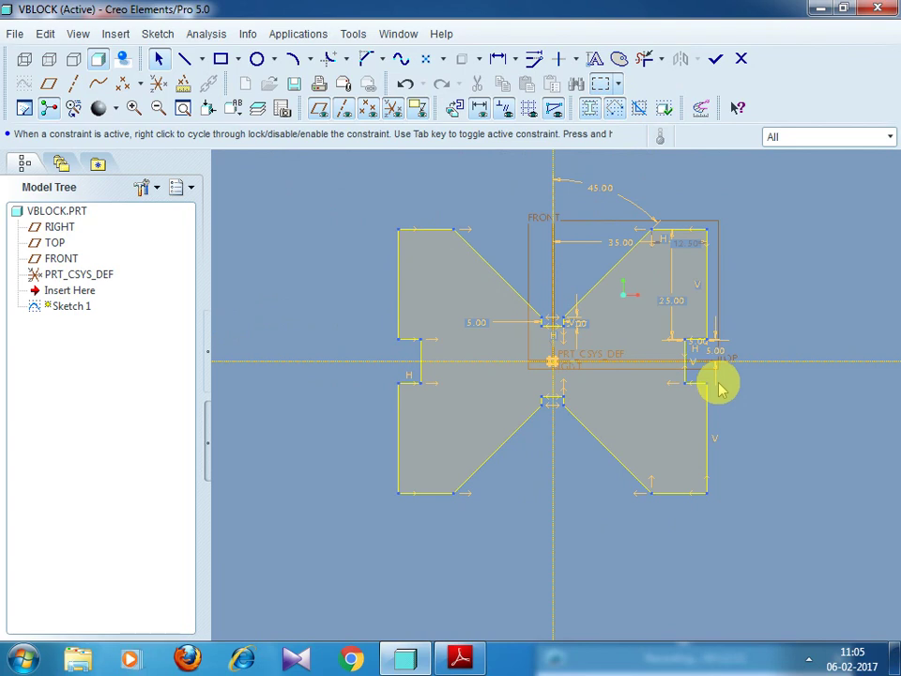
pyautogui.scroll(2, 725, 390)
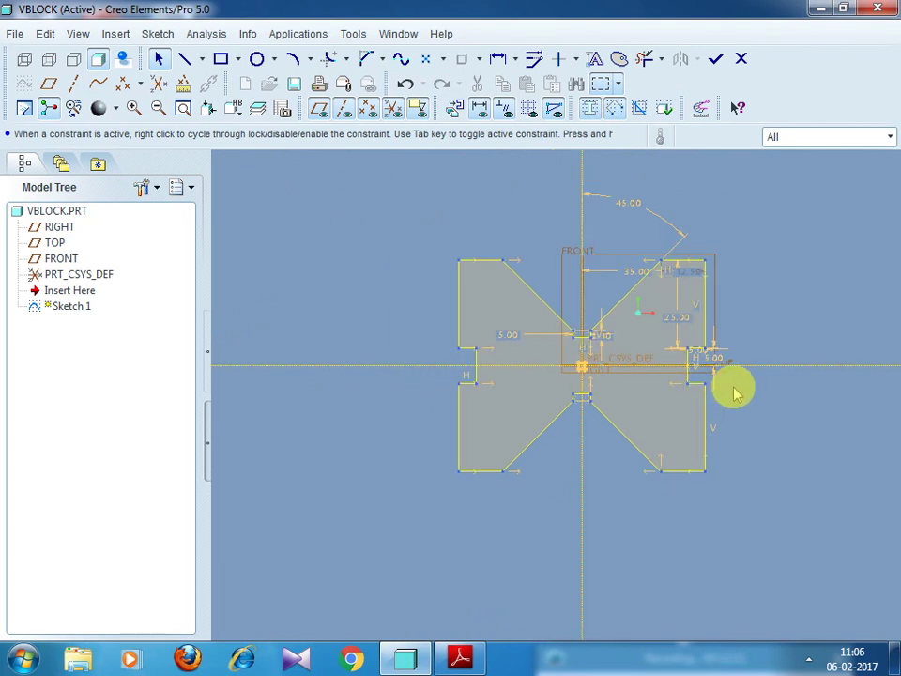
pyautogui.click(715, 60)
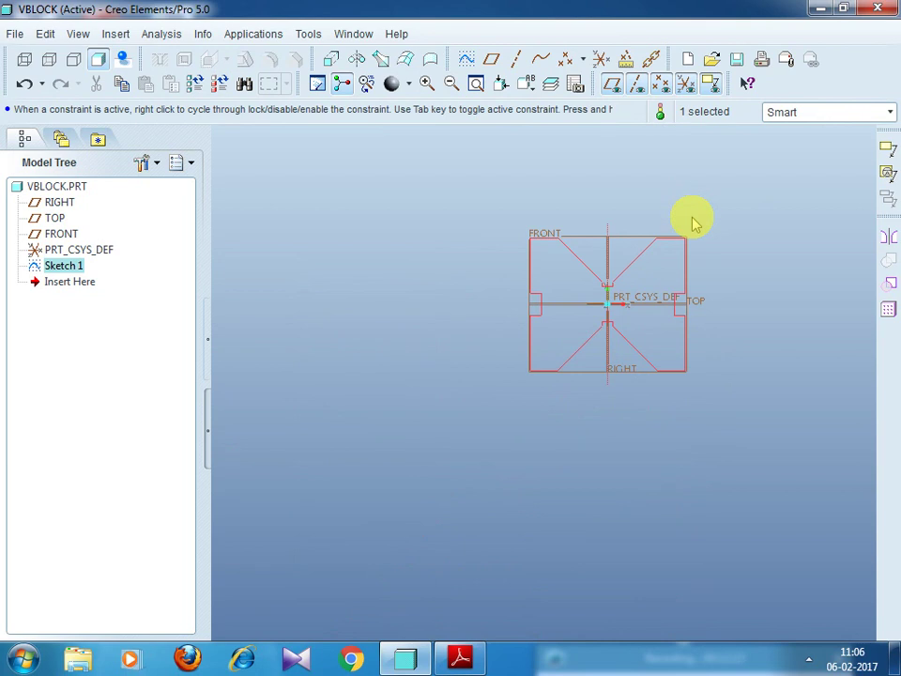
pyautogui.scroll(5, 629, 271)
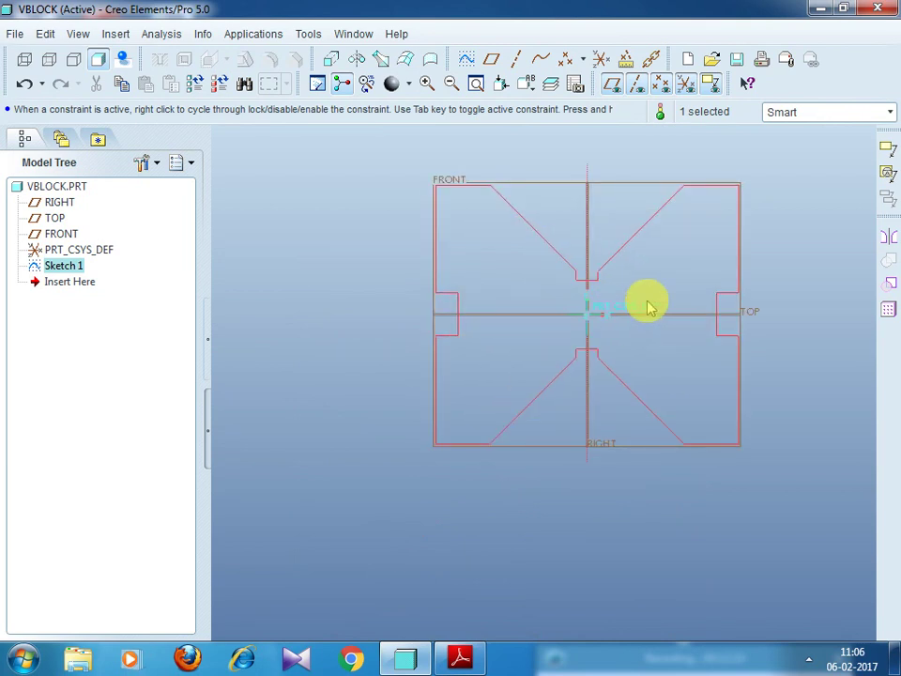
pyautogui.click(610, 545)
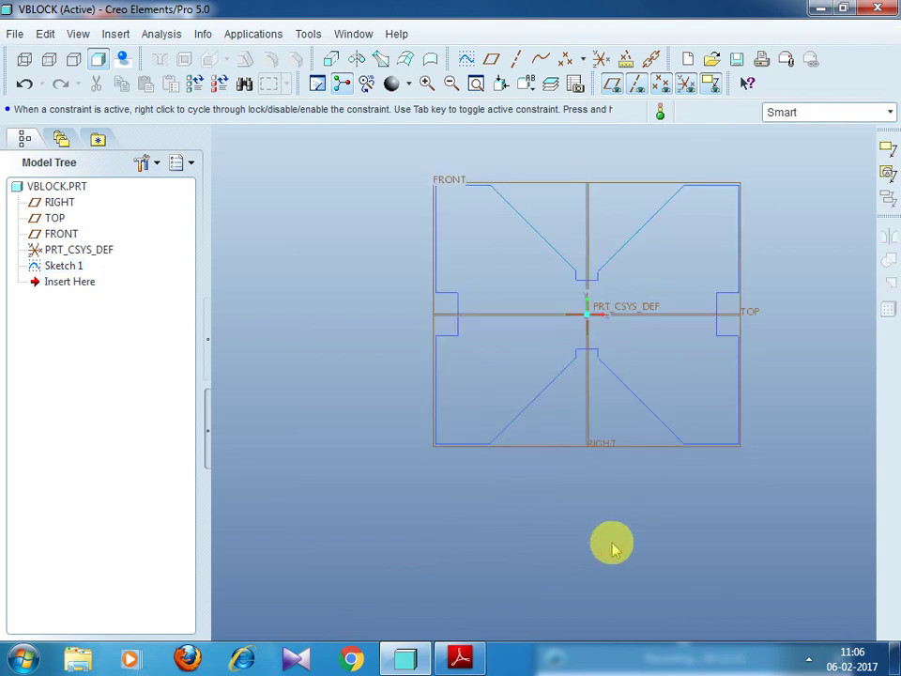
# - Start a solid Extrude of the V-block profile sketch and set its one-sided depth to 100
pyautogui.moveTo(610, 545)
pyautogui.mouseDown(button='middle')
pyautogui.moveTo(595, 539)
pyautogui.moveTo(736, 484)
pyautogui.moveTo(716, 496)
pyautogui.moveTo(737, 531)
pyautogui.moveTo(719, 505)
pyautogui.mouseUp(button='middle')
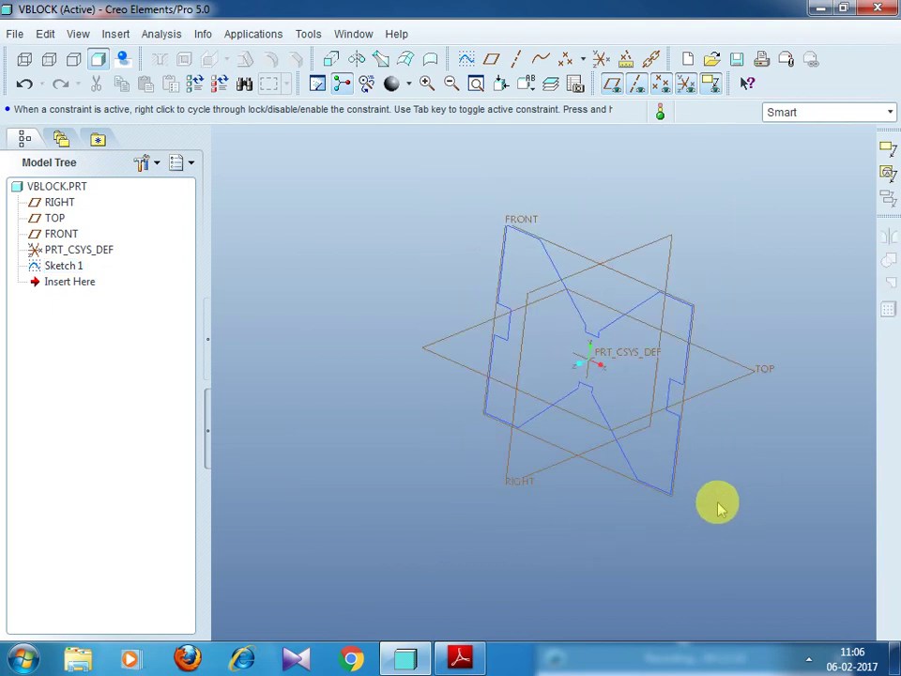
pyautogui.click(624, 462)
pyautogui.scroll(3, 547, 515)
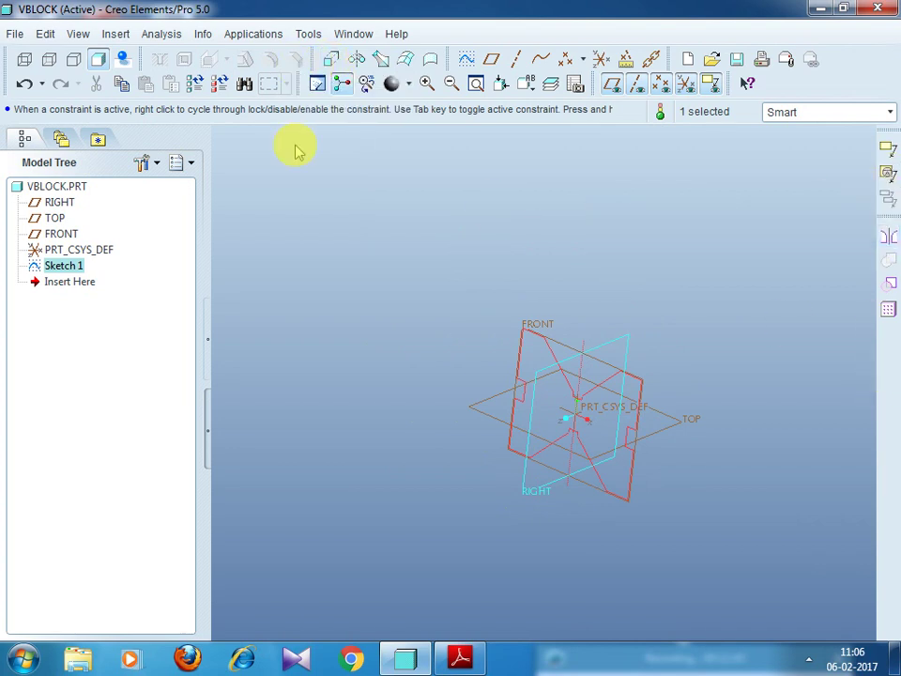
pyautogui.click(119, 34)
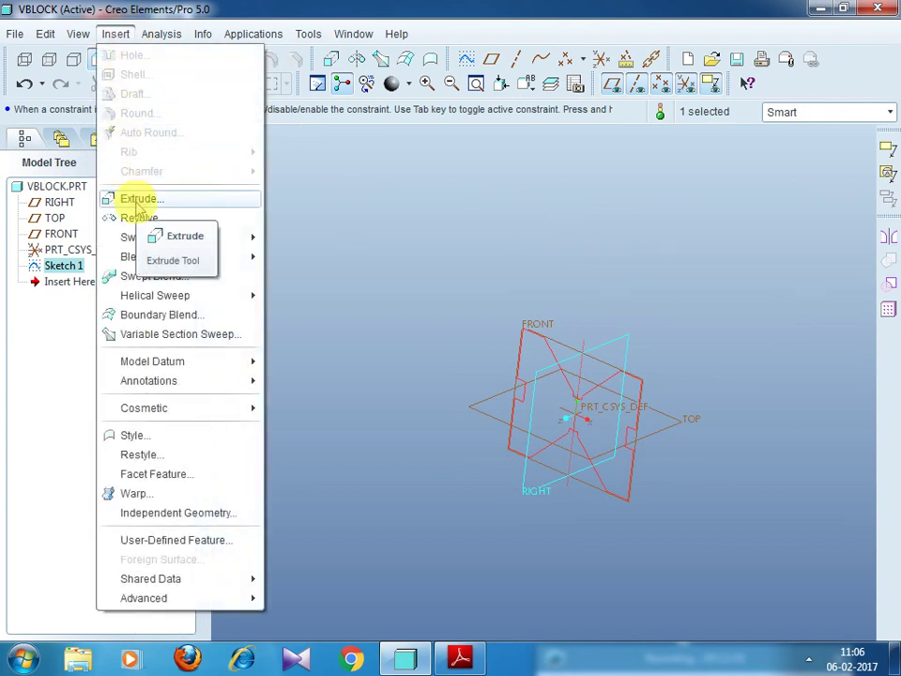
pyautogui.click(138, 200)
pyautogui.moveTo(418, 302)
pyautogui.mouseDown(button='middle')
pyautogui.moveTo(389, 306)
pyautogui.moveTo(396, 304)
pyautogui.mouseUp(button='middle')
pyautogui.moveTo(513, 459); pyautogui.dragTo(704, 358)
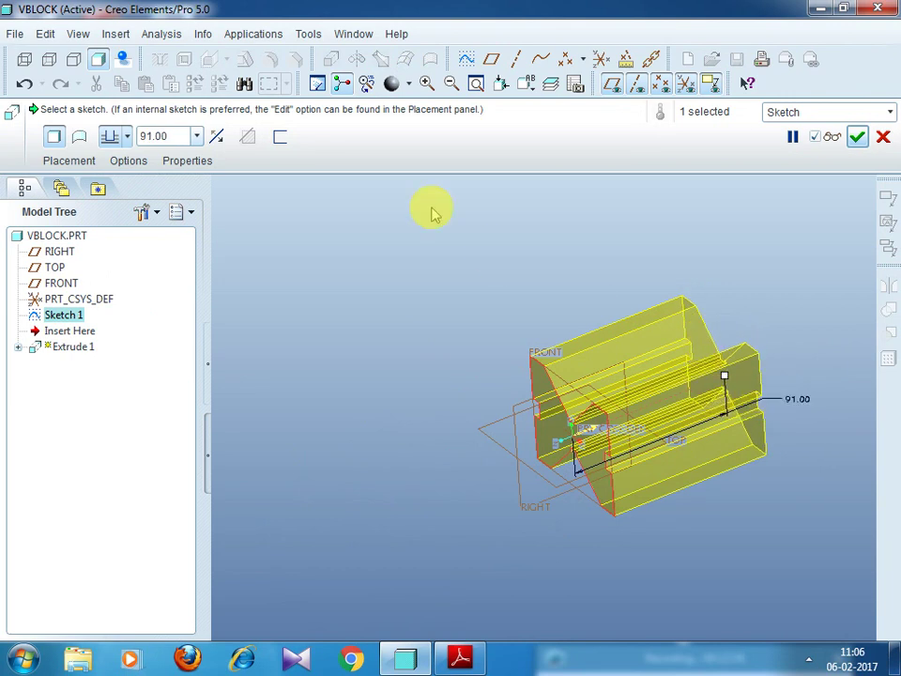
pyautogui.click(156, 136)
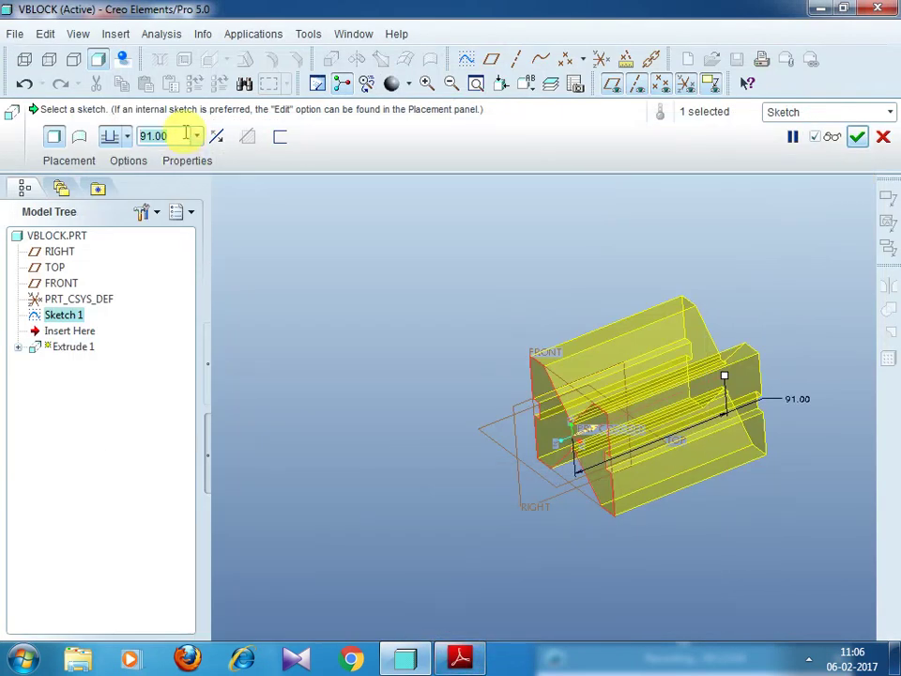
pyautogui.write('100')
pyautogui.press('Return')
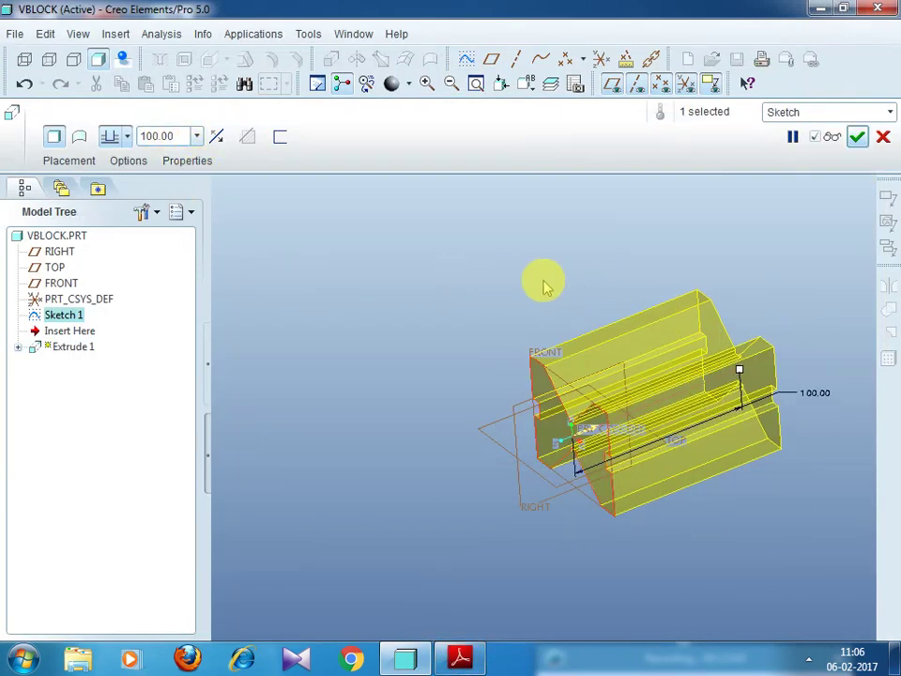
pyautogui.moveTo(544, 287); pyautogui.dragTo(523, 353, button='middle')
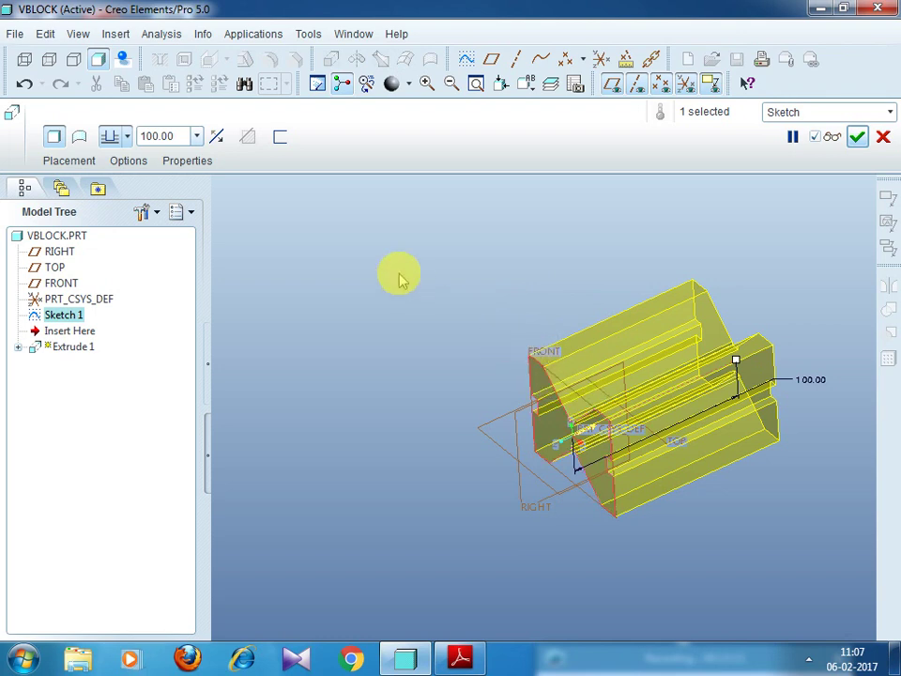
# - Flip the extrusion direction and try the symmetric depth option about the sketch plane, returning to one-sided depth
pyautogui.click(217, 138)
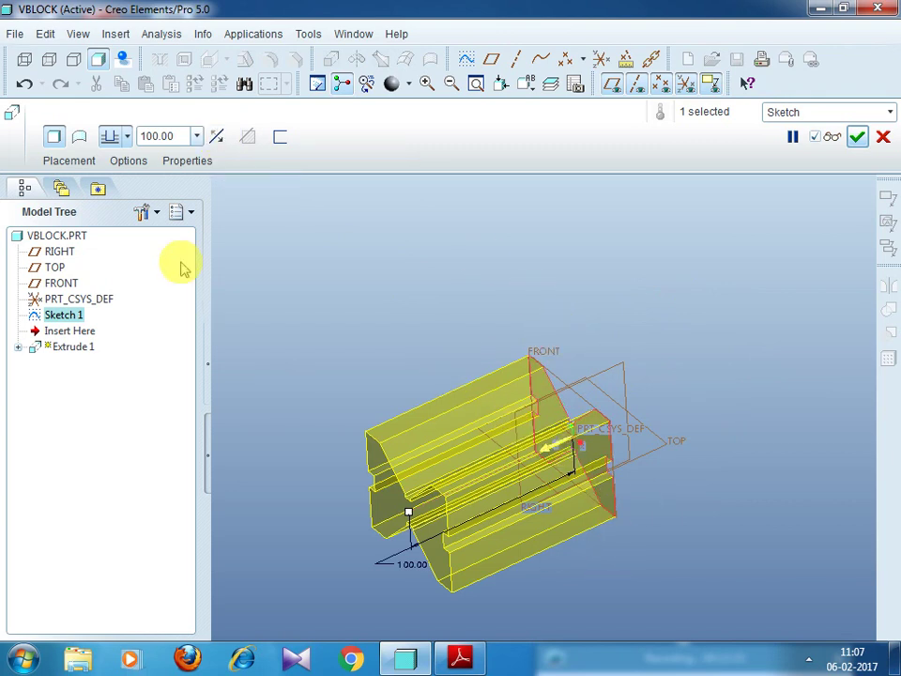
pyautogui.click(127, 137)
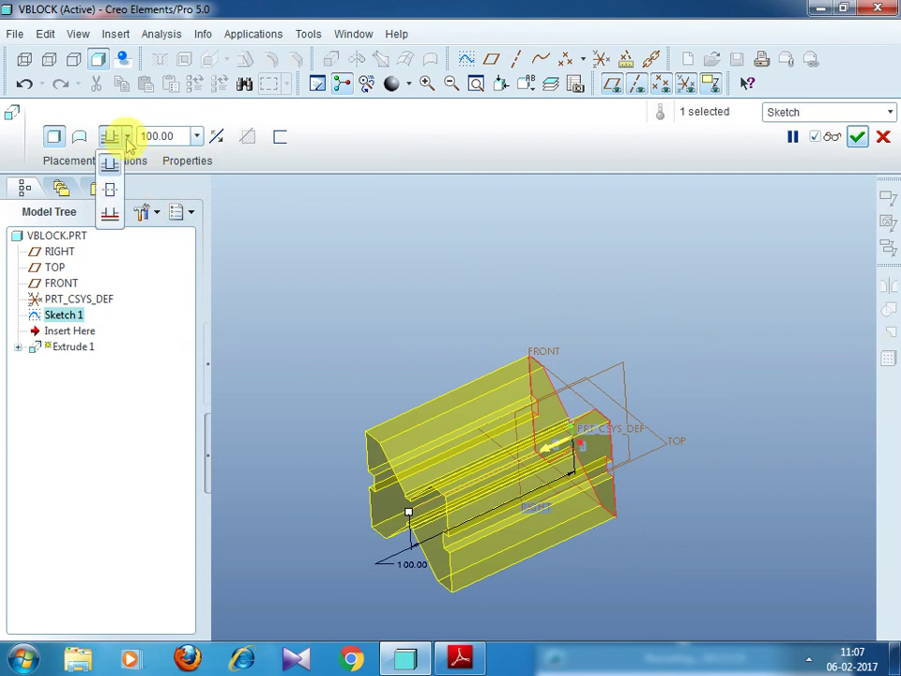
pyautogui.click(111, 188)
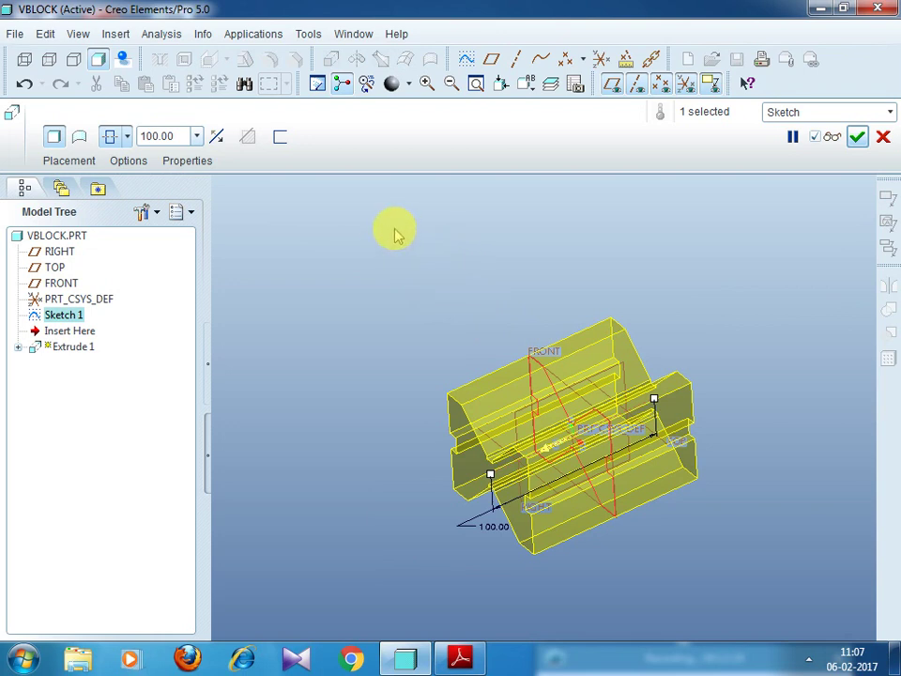
pyautogui.click(127, 136)
pyautogui.click(111, 166)
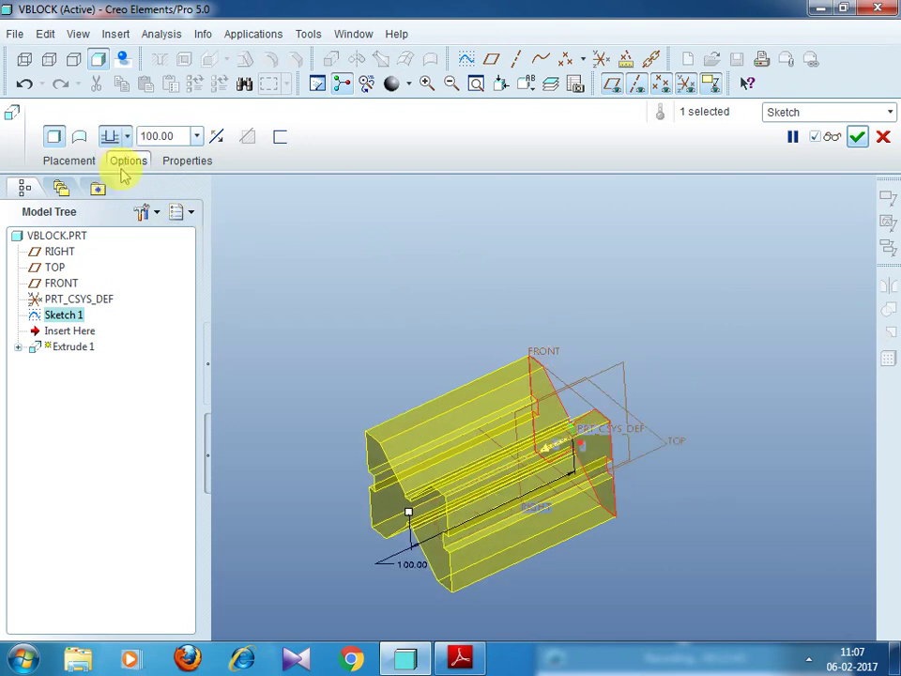
# - Pull the extrusion back to the opposite side of the FRONT plane, set its depth to 100 and complete the feature
pyautogui.moveTo(417, 477); pyautogui.dragTo(755, 324)
pyautogui.doubleClick(190, 137)
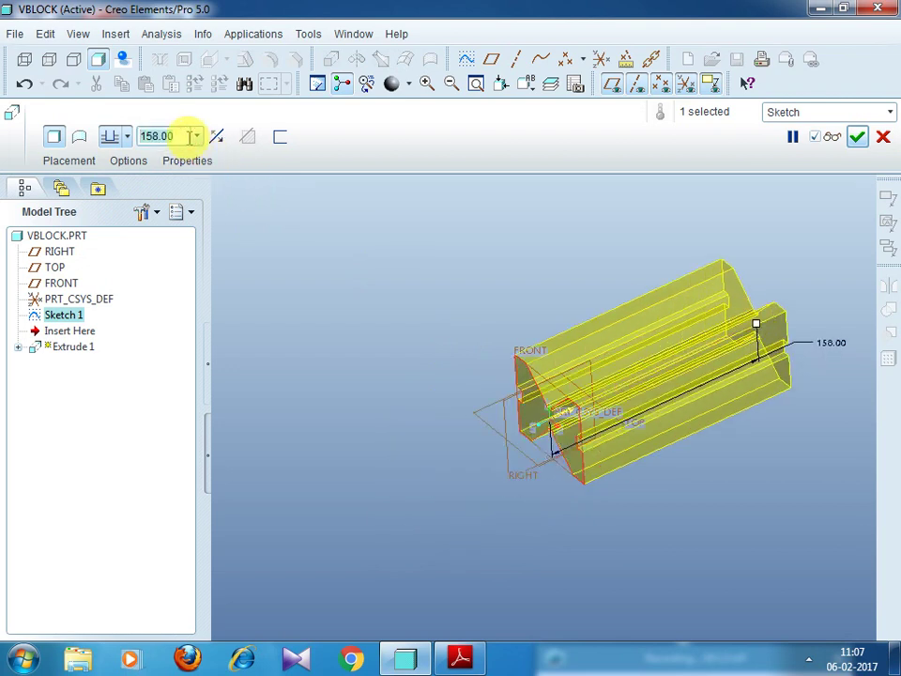
pyautogui.write('100')
pyautogui.press('Return')
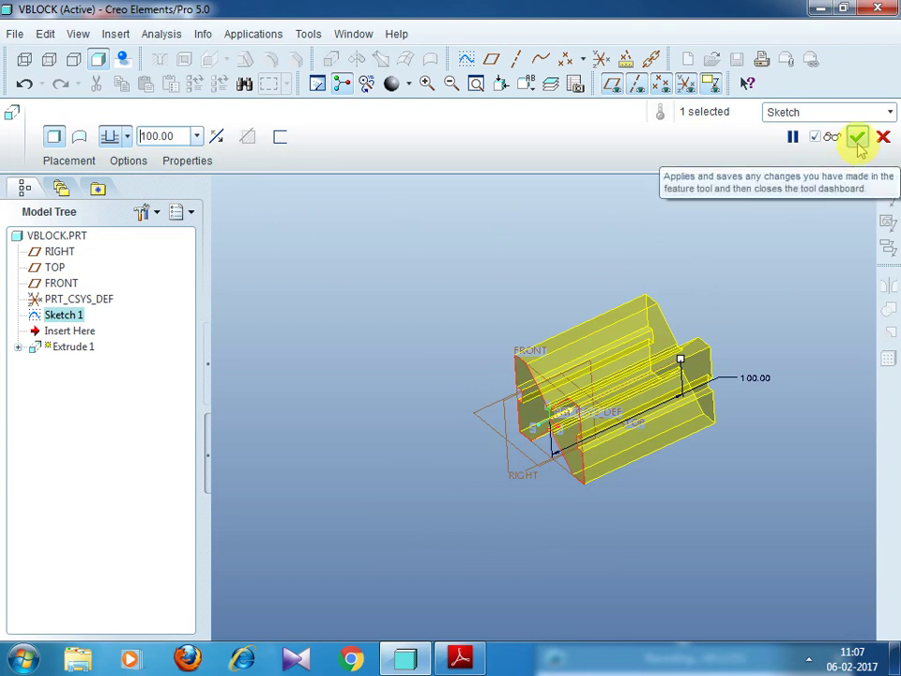
pyautogui.middleClick(749, 250)
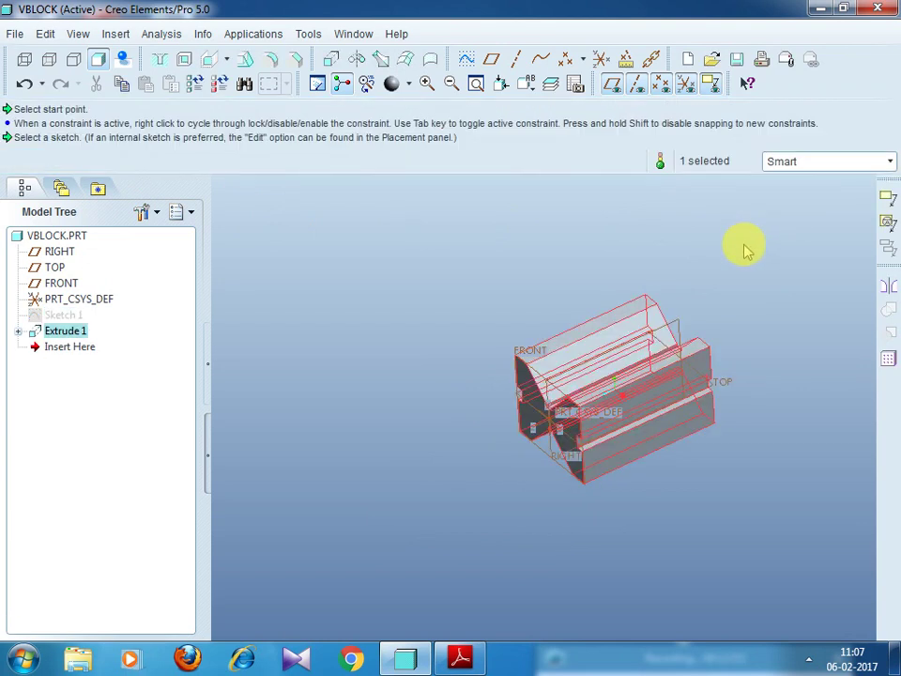
# - Turn on enhanced realism display for the extruded V-block
pyautogui.moveTo(748, 251); pyautogui.dragTo(724, 322, button='middle')
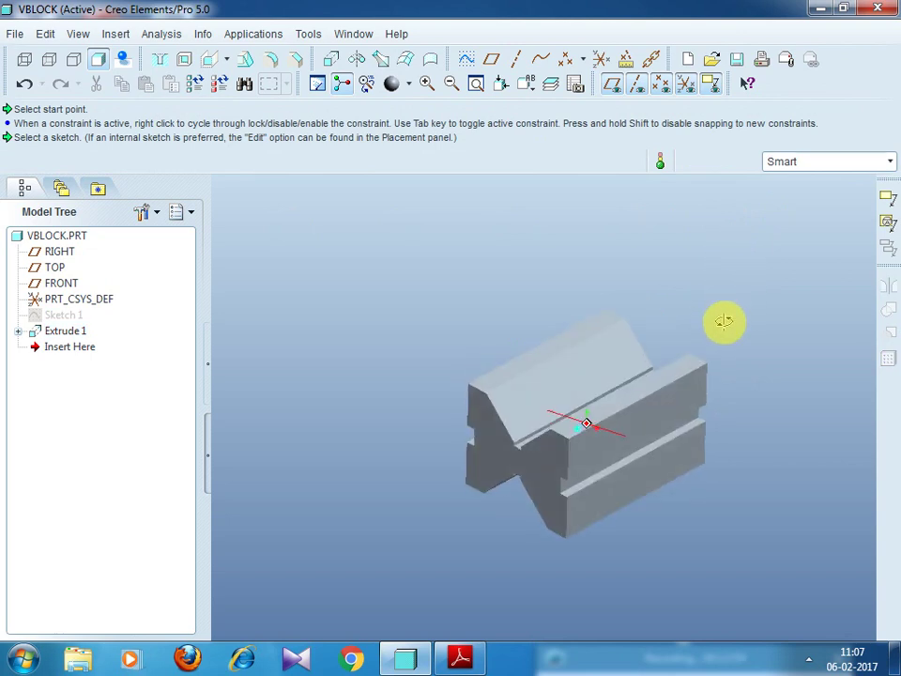
pyautogui.click(120, 64)
pyautogui.moveTo(523, 318)
pyautogui.mouseDown(button='middle')
pyautogui.moveTo(491, 362)
pyautogui.moveTo(534, 309)
pyautogui.moveTo(628, 301)
pyautogui.moveTo(522, 300)
pyautogui.moveTo(532, 312)
pyautogui.mouseUp(button='middle')
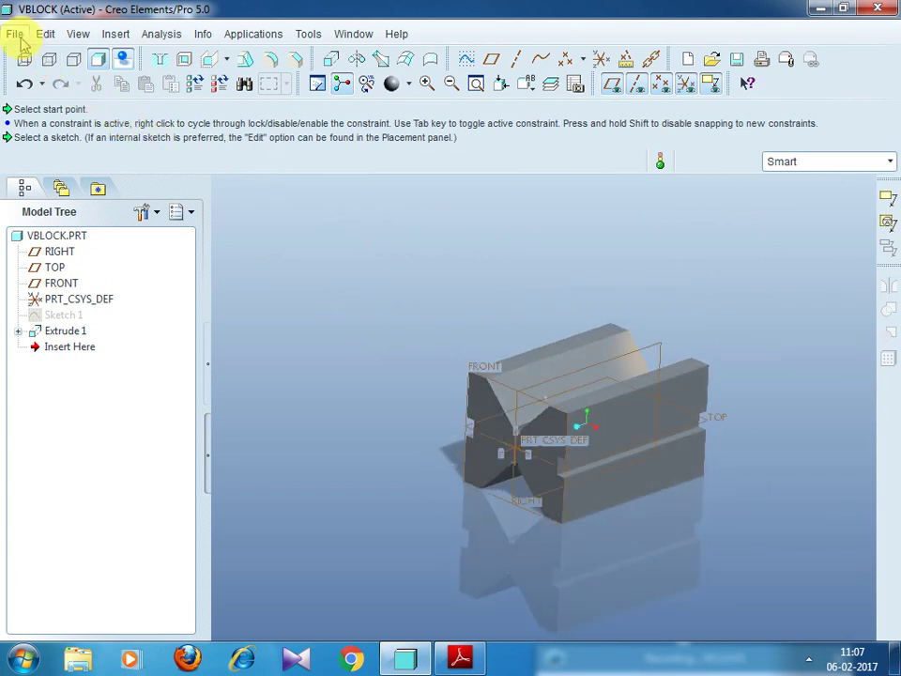
pyautogui.click(16, 34)
pyautogui.click(60, 162)
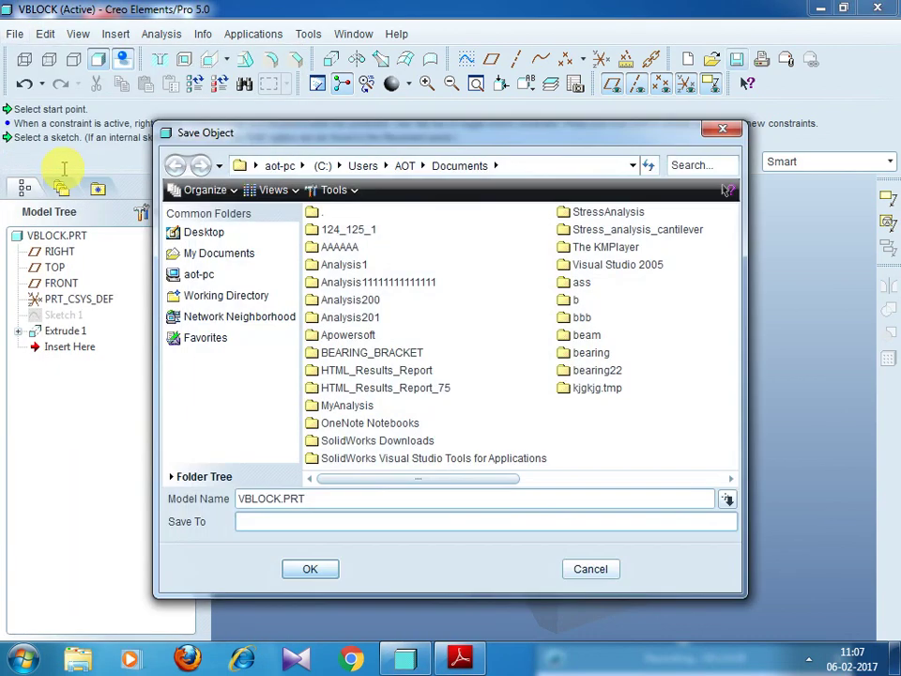
pyautogui.click(198, 279)
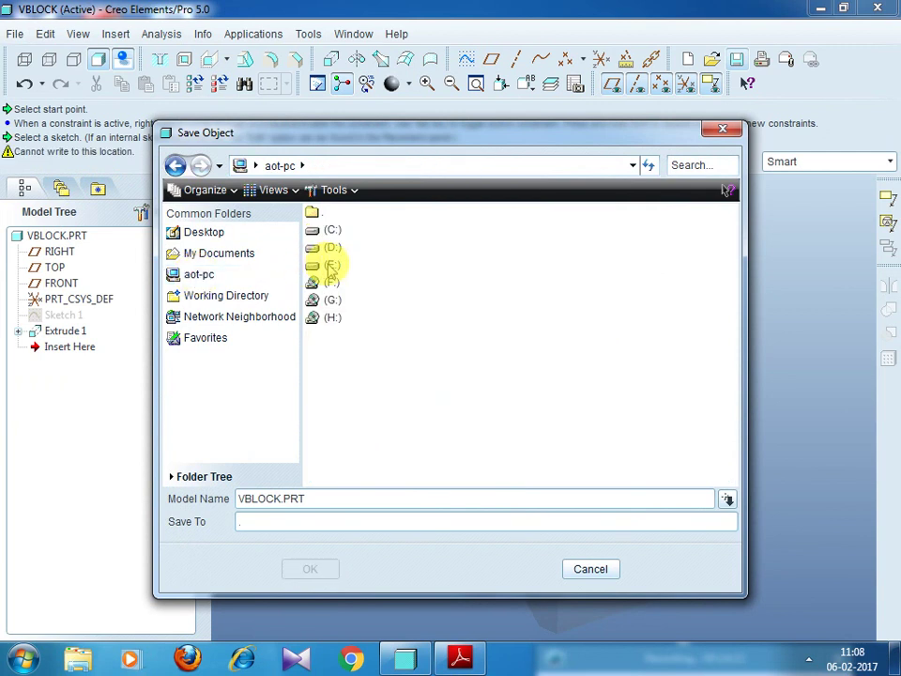
pyautogui.doubleClick(330, 266)
pyautogui.doubleClick(331, 246)
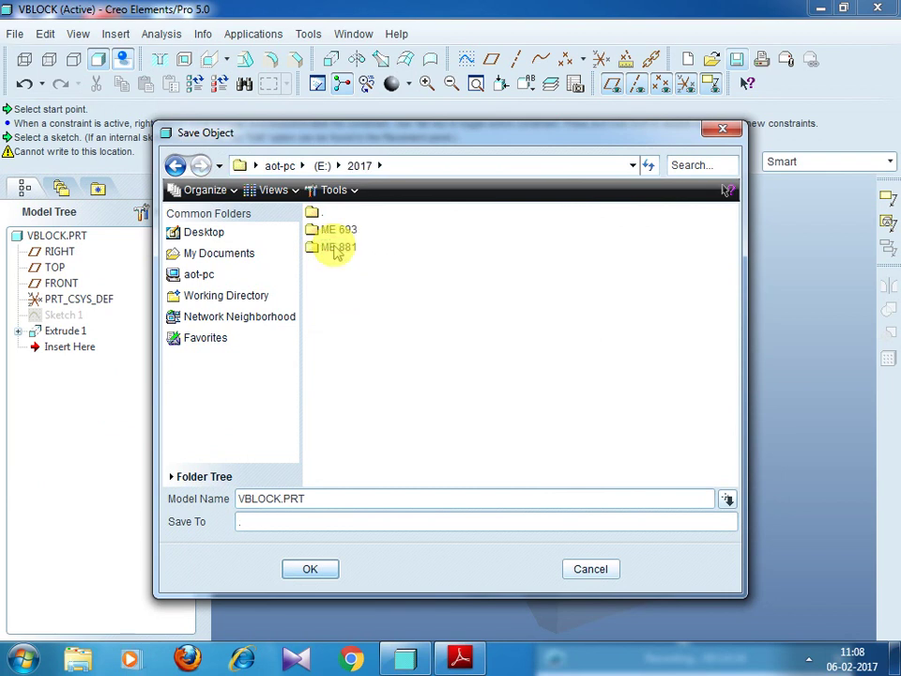
pyautogui.doubleClick(338, 231)
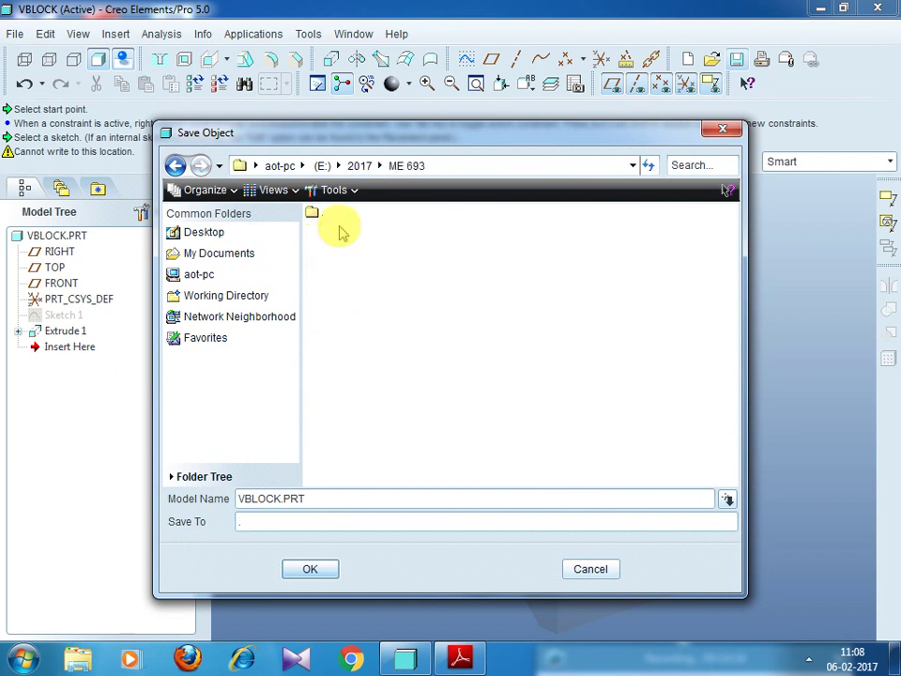
pyautogui.rightClick(412, 276)
pyautogui.click(445, 321)
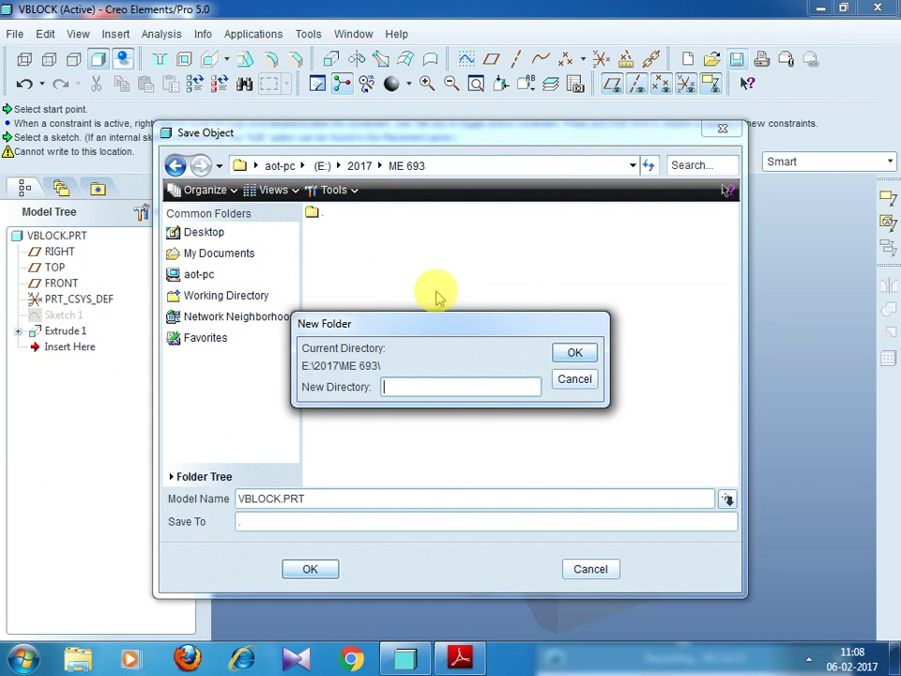
pyautogui.click(574, 379)
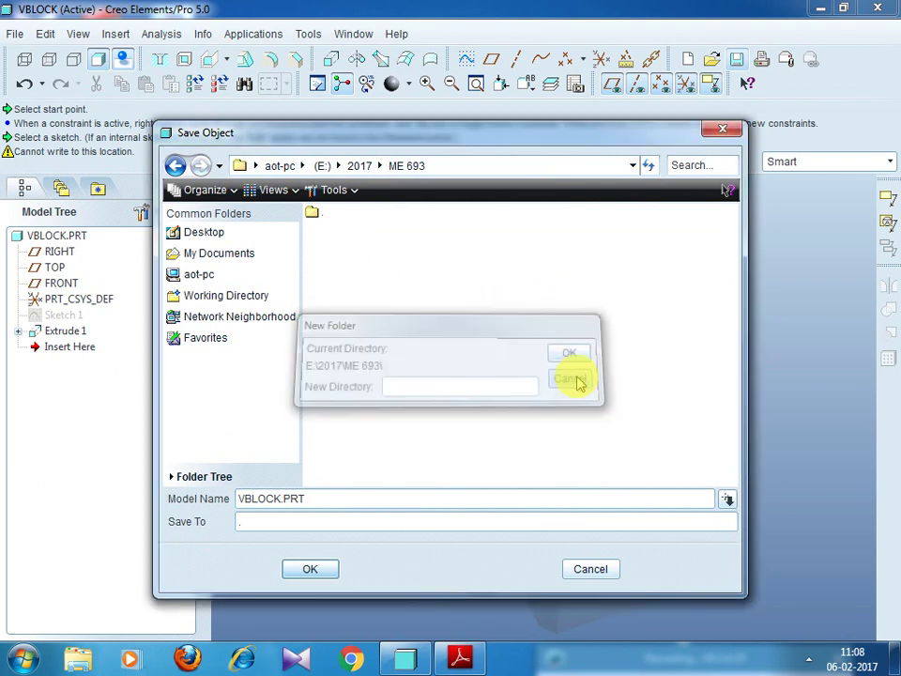
pyautogui.click(594, 571)
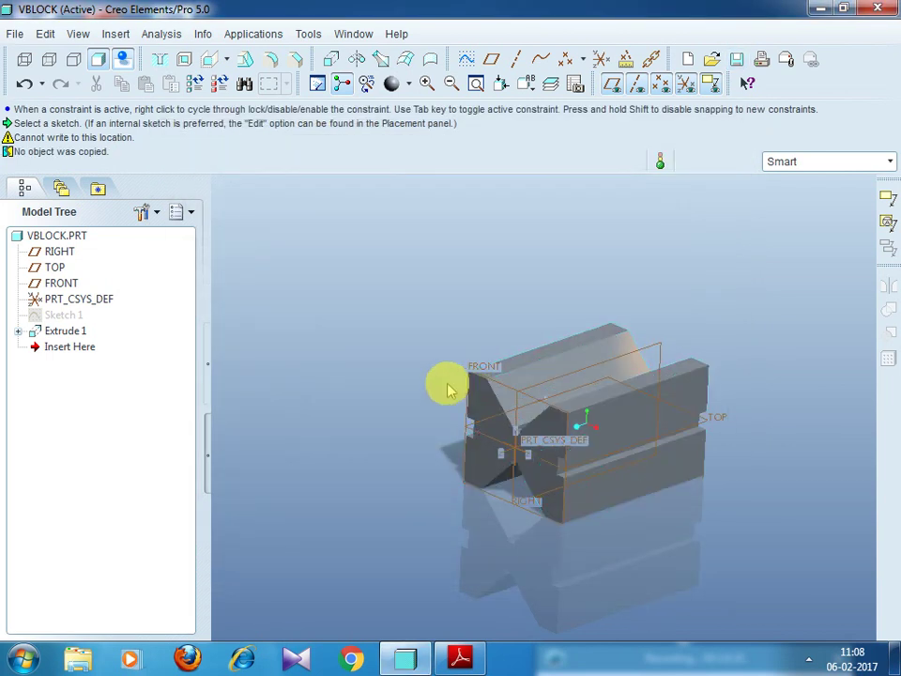
# - Save VBLOCK.PRT in a new folder named demo inside E:\2017\ME 693
pyautogui.moveTo(498, 329); pyautogui.dragTo(476, 346, button='middle')
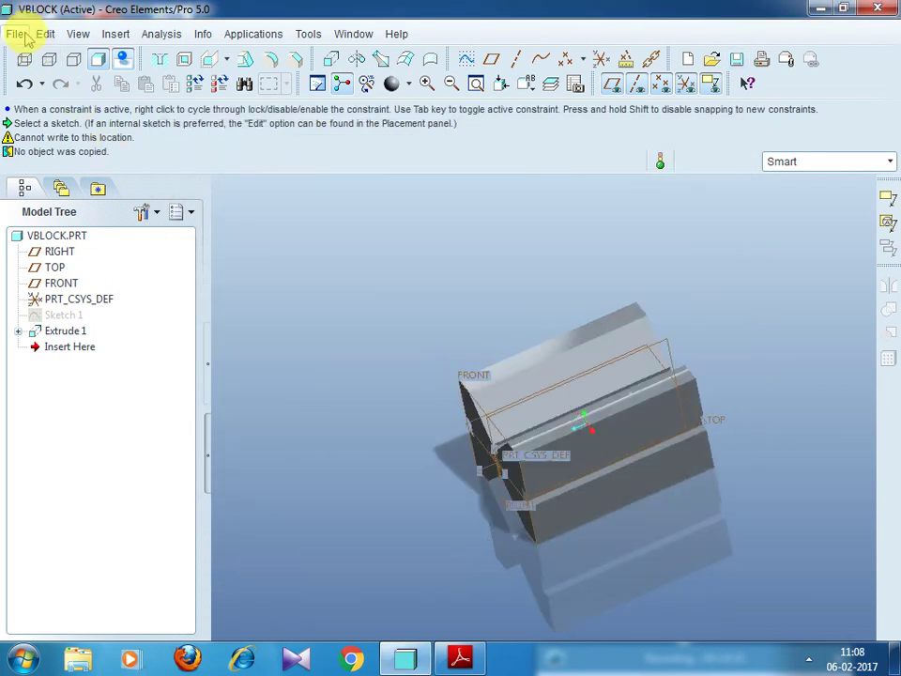
pyautogui.click(17, 34)
pyautogui.click(37, 160)
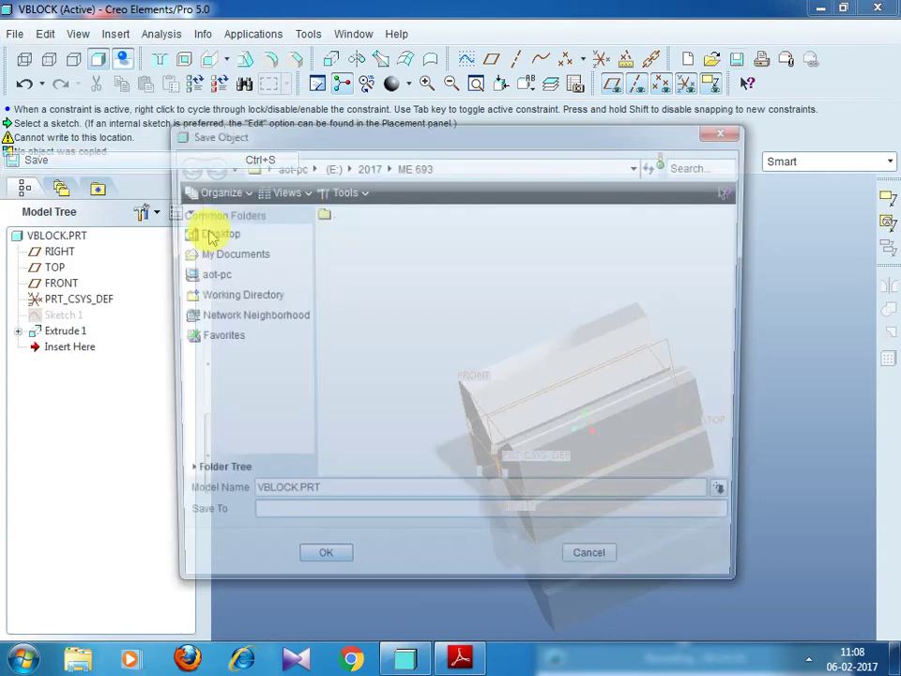
pyautogui.click(244, 275)
pyautogui.doubleClick(333, 266)
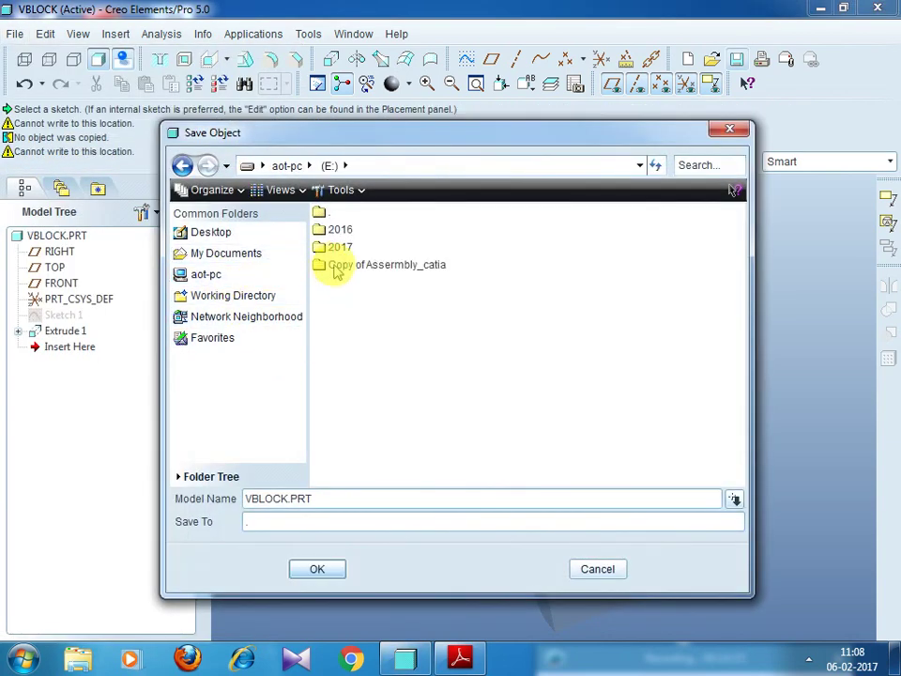
pyautogui.doubleClick(341, 249)
pyautogui.doubleClick(355, 232)
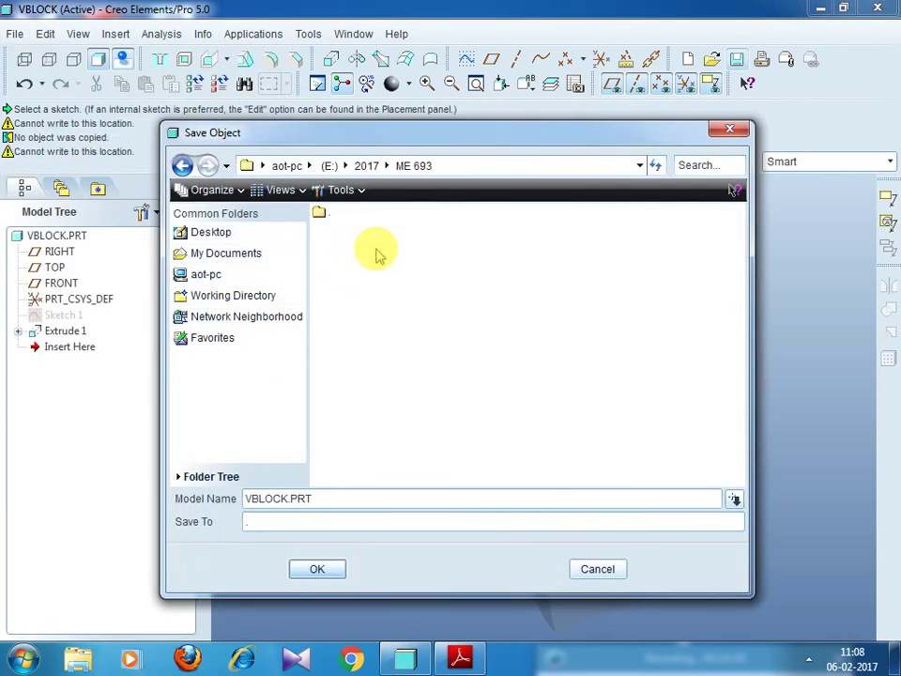
pyautogui.rightClick(404, 285)
pyautogui.click(431, 328)
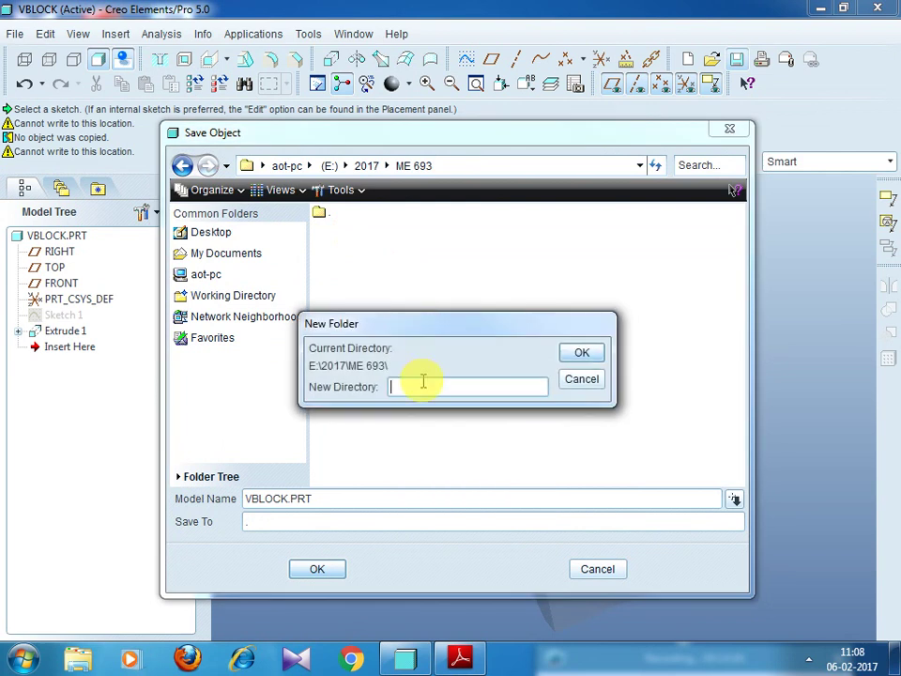
pyautogui.write('demo')
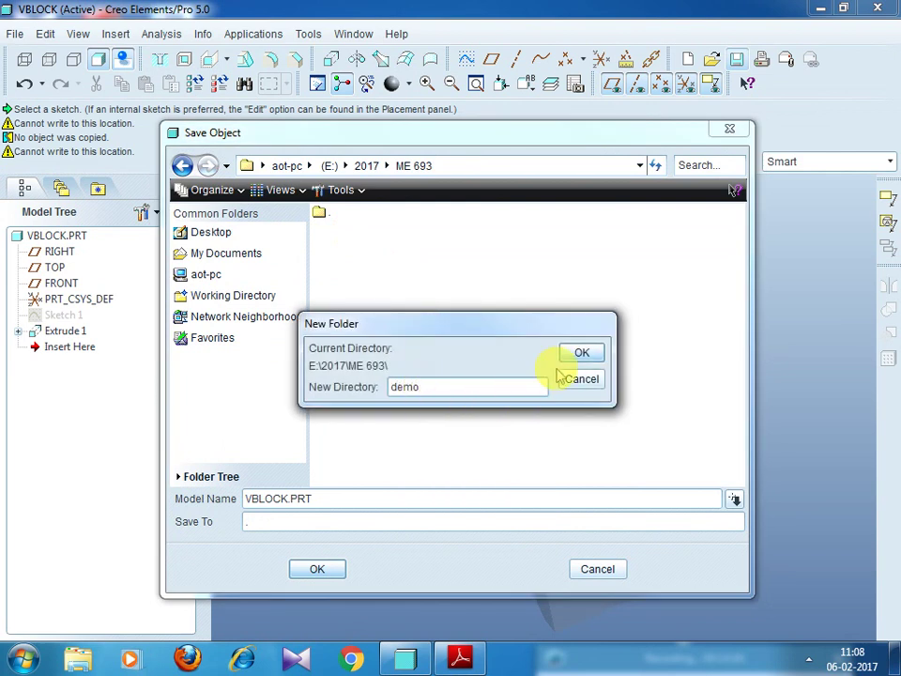
pyautogui.click(575, 354)
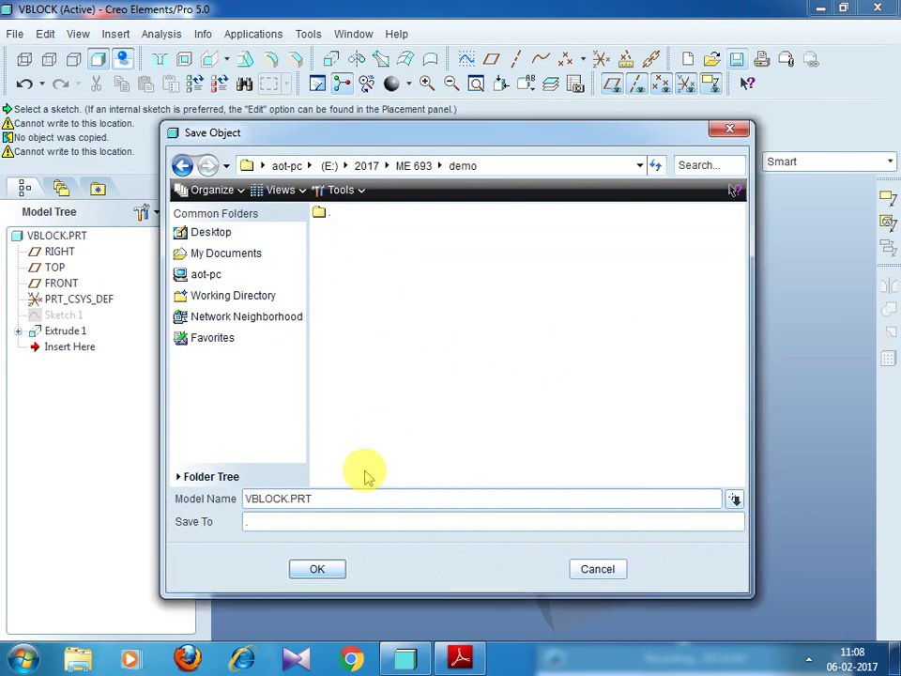
pyautogui.click(319, 567)
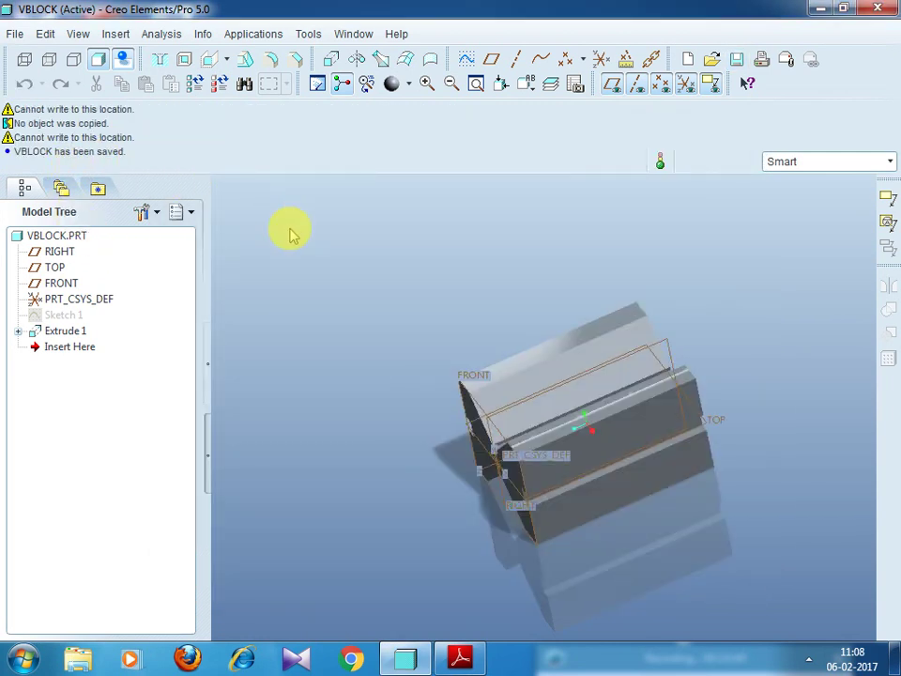
# - Return the V-block to its default orientation and close the part window
pyautogui.hotkey('ctrl', 'd')
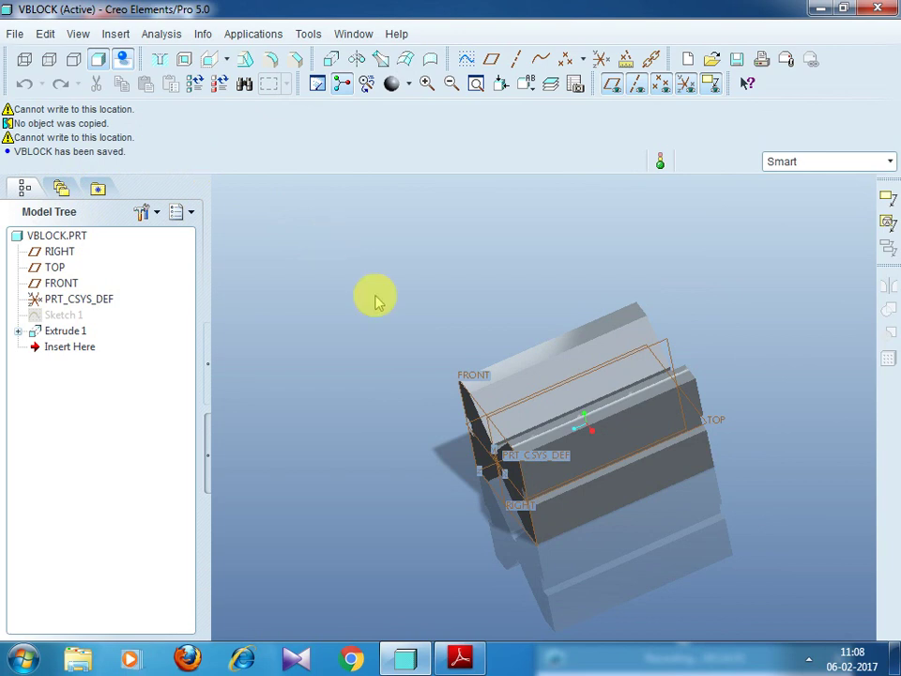
pyautogui.scroll(3, 577, 415)
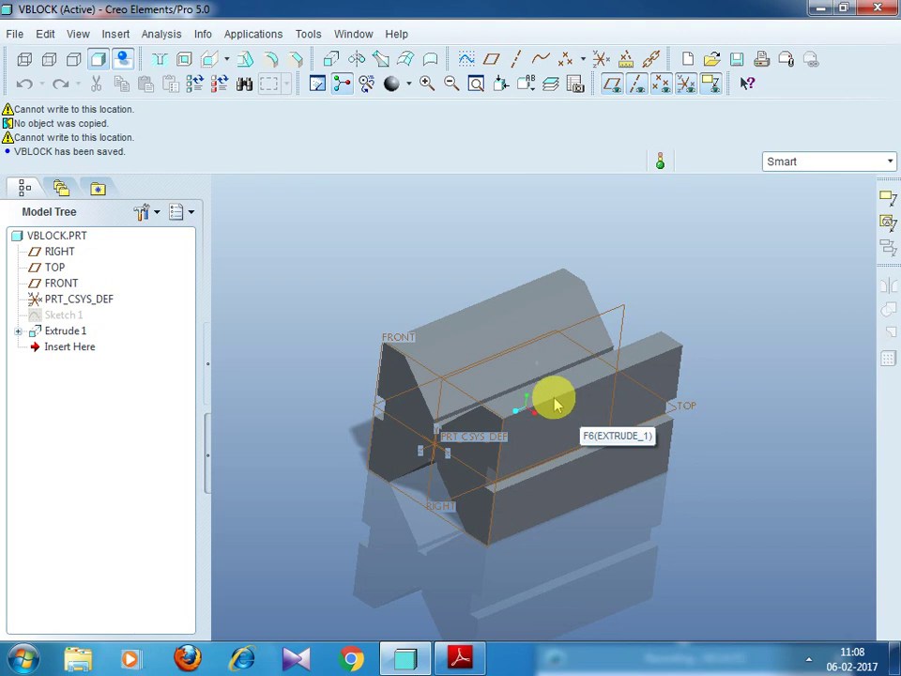
pyautogui.click(353, 33)
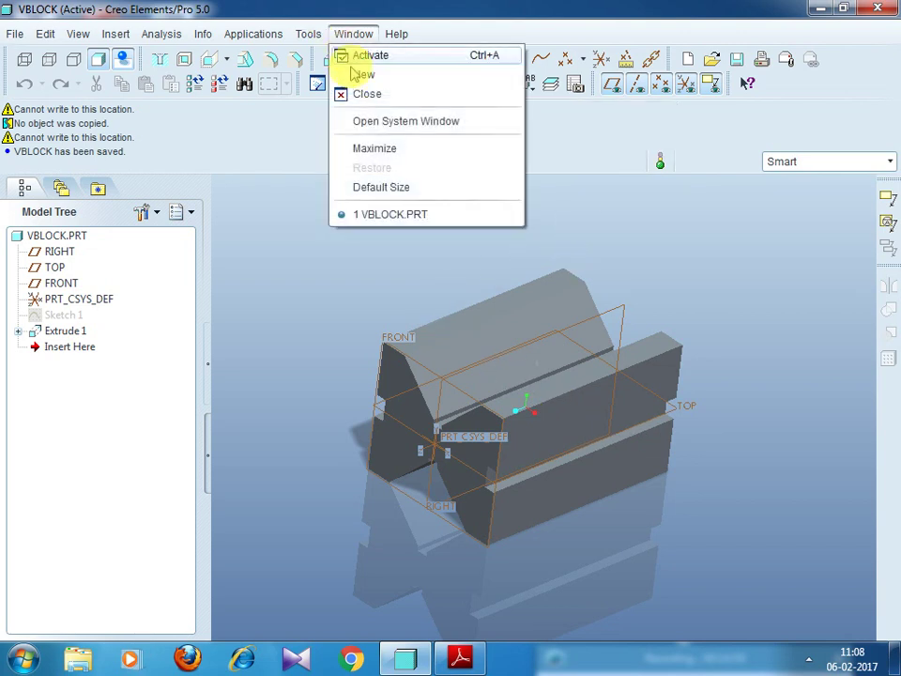
pyautogui.click(364, 93)
pyautogui.click(819, 9)
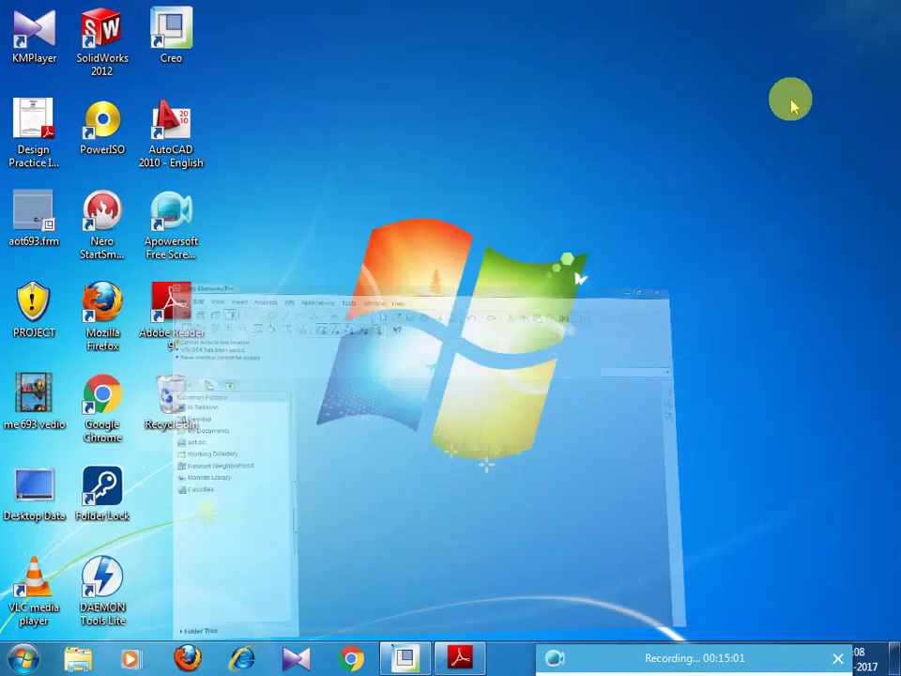
pyautogui.click(614, 656)
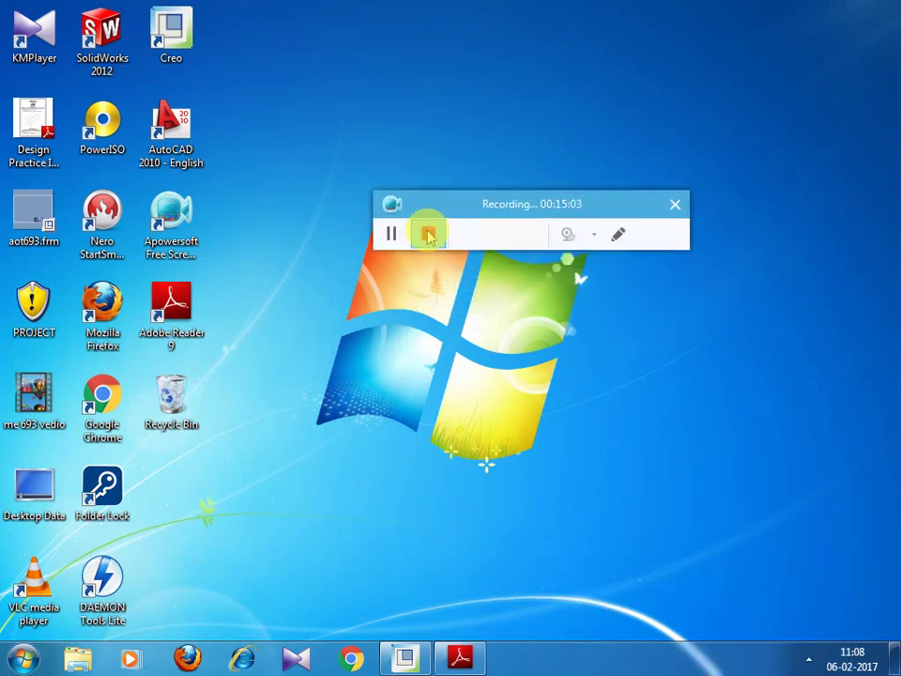